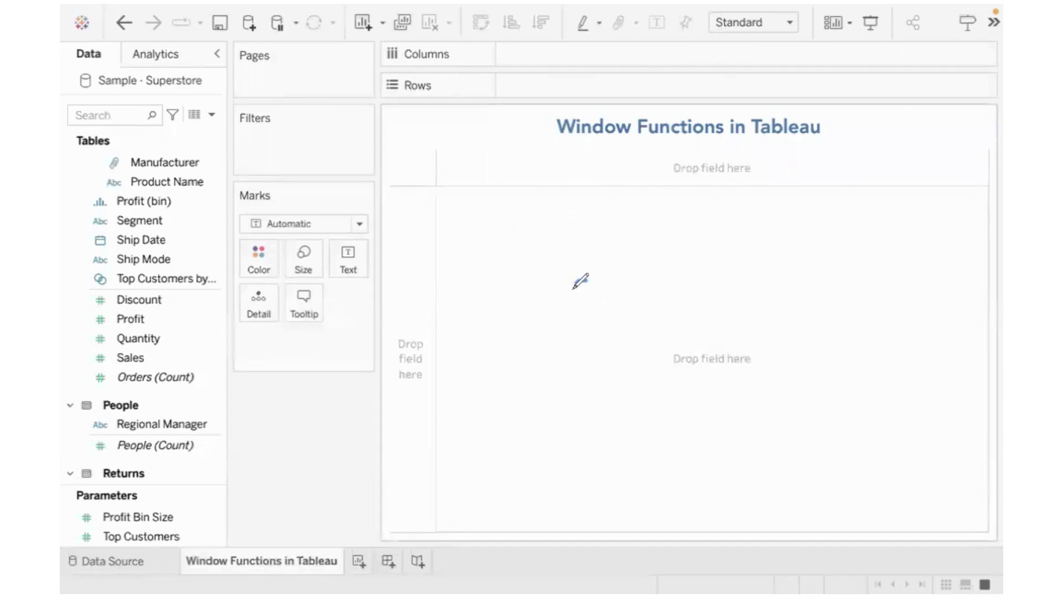
{"action": "mouse_move", "coordinate": [585, 281]}
{"action": "left_mouse_down"}
{"action": "mouse_move", "coordinate": [613, 277]}
{"action": "mouse_move", "coordinate": [612, 298]}
{"action": "mouse_move", "coordinate": [638, 273]}
{"action": "mouse_move", "coordinate": [677, 276]}
{"action": "mouse_move", "coordinate": [688, 248]}
{"action": "mouse_move", "coordinate": [685, 267]}
{"action": "mouse_move", "coordinate": [714, 224]}
{"action": "mouse_move", "coordinate": [734, 248]}
{"action": "left_mouse_up"}
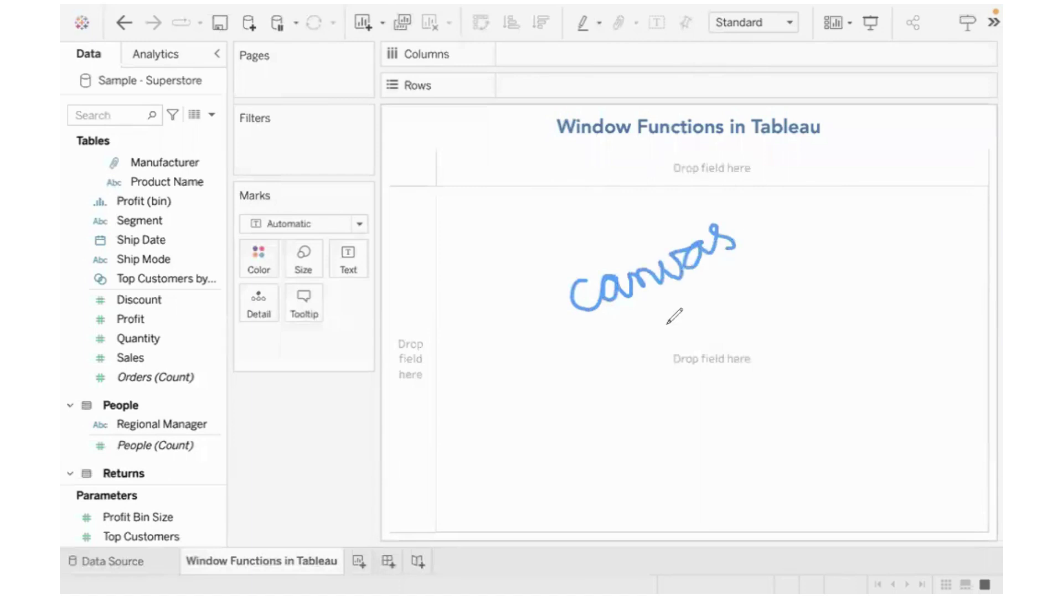
{"action": "mouse_move", "coordinate": [590, 365]}
{"action": "left_mouse_down"}
{"action": "mouse_move", "coordinate": [624, 364]}
{"action": "mouse_move", "coordinate": [621, 344]}
{"action": "mouse_move", "coordinate": [643, 359]}
{"action": "mouse_move", "coordinate": [659, 352]}
{"action": "mouse_move", "coordinate": [684, 319]}
{"action": "mouse_move", "coordinate": [684, 336]}
{"action": "mouse_move", "coordinate": [687, 314]}
{"action": "mouse_move", "coordinate": [735, 306]}
{"action": "mouse_move", "coordinate": [753, 274]}
{"action": "left_mouse_up"}
{"action": "left_click", "coordinate": [619, 325]}
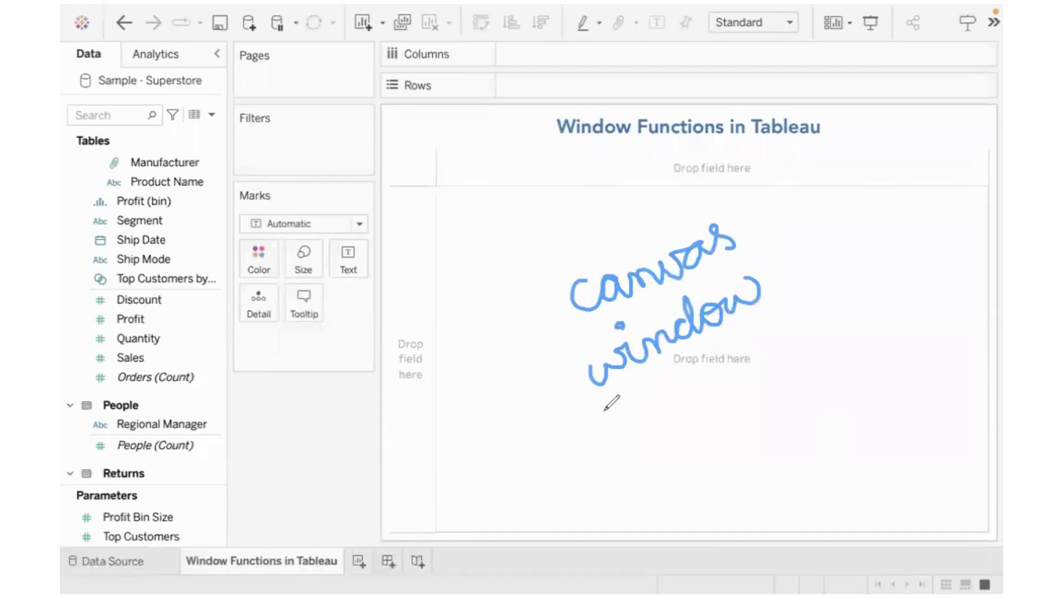
{"action": "mouse_move", "coordinate": [598, 416]}
{"action": "left_mouse_down"}
{"action": "mouse_move", "coordinate": [769, 339]}
{"action": "mouse_move", "coordinate": [642, 403]}
{"action": "left_mouse_up"}
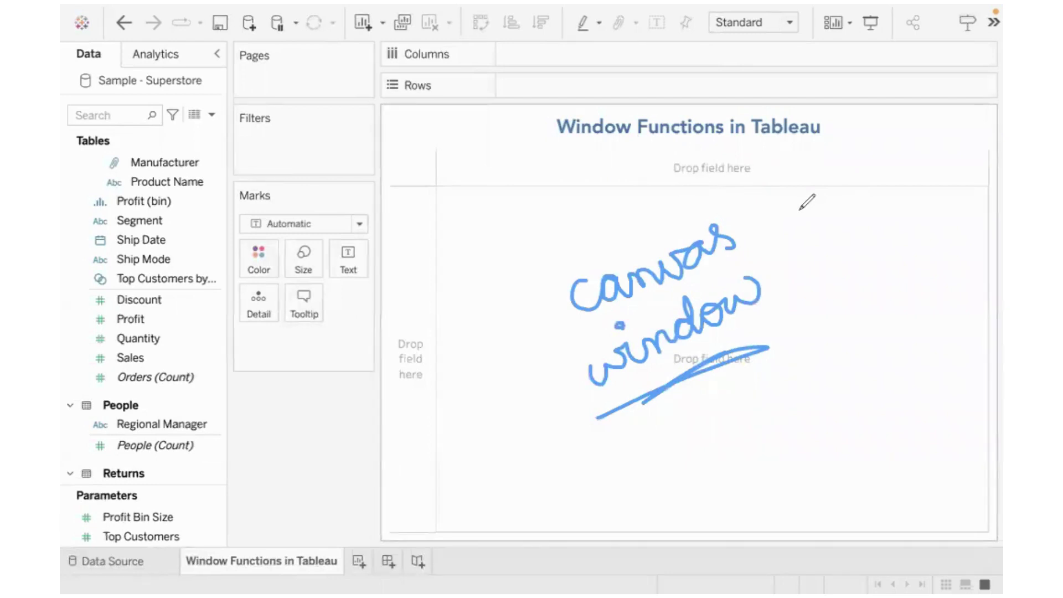
{"action": "mouse_move", "coordinate": [811, 225]}
{"action": "left_mouse_down"}
{"action": "mouse_move", "coordinate": [836, 217]}
{"action": "mouse_move", "coordinate": [821, 231]}
{"action": "mouse_move", "coordinate": [828, 261]}
{"action": "mouse_move", "coordinate": [852, 237]}
{"action": "mouse_move", "coordinate": [886, 239]}
{"action": "mouse_move", "coordinate": [888, 209]}
{"action": "mouse_move", "coordinate": [933, 227]}
{"action": "left_mouse_up"}
{"action": "left_click_drag", "start_coordinate": [803, 225], "coordinate": [828, 219]}
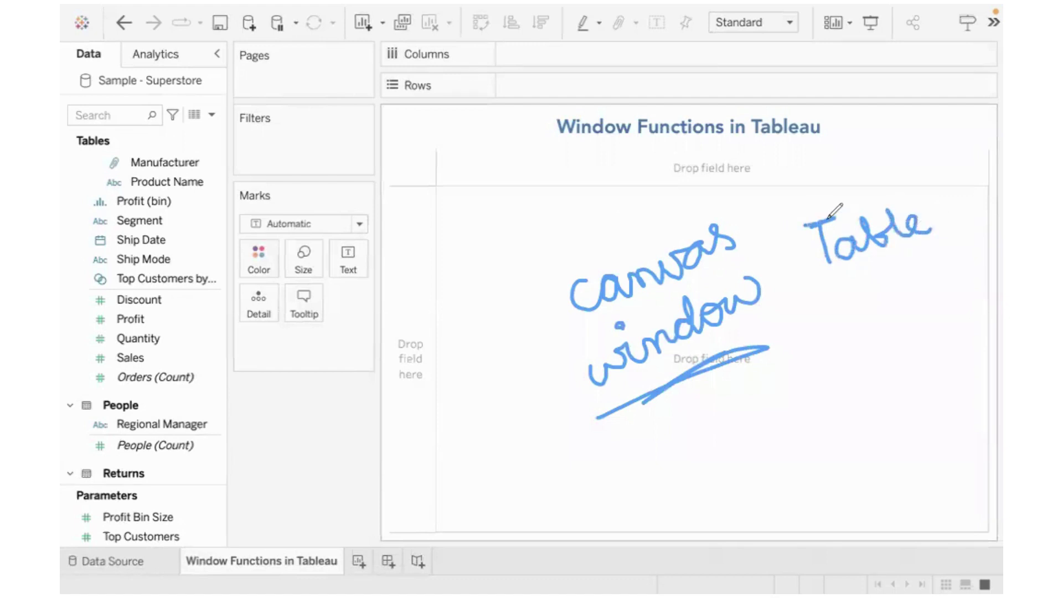
{"action": "key", "text": "Escape"}
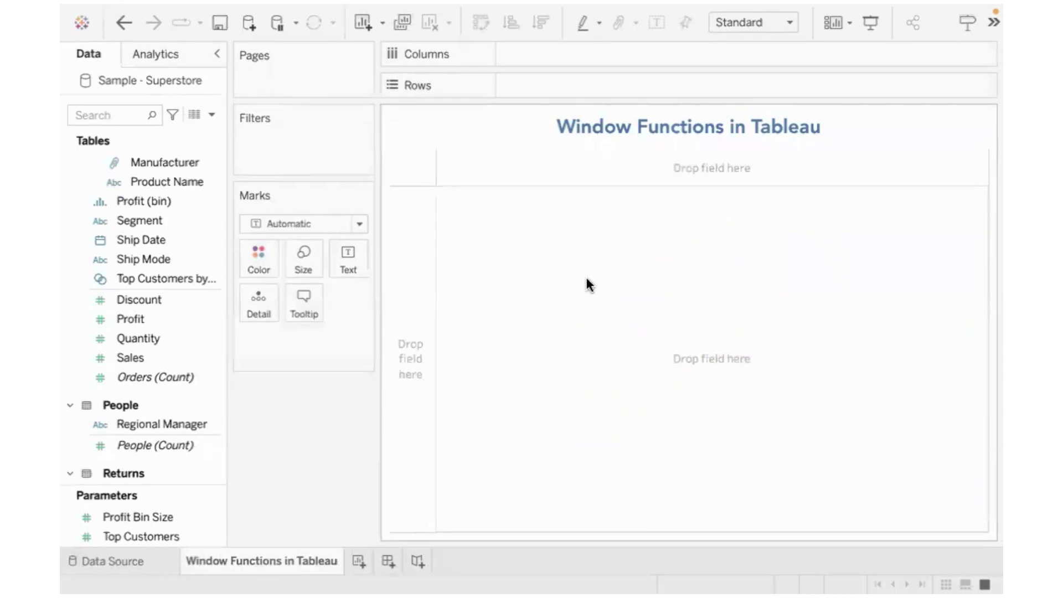
Place Order Date on Columns as a continuous month
{"action": "scroll", "coordinate": [142, 205], "scroll_direction": "up", "scroll_amount": 5}
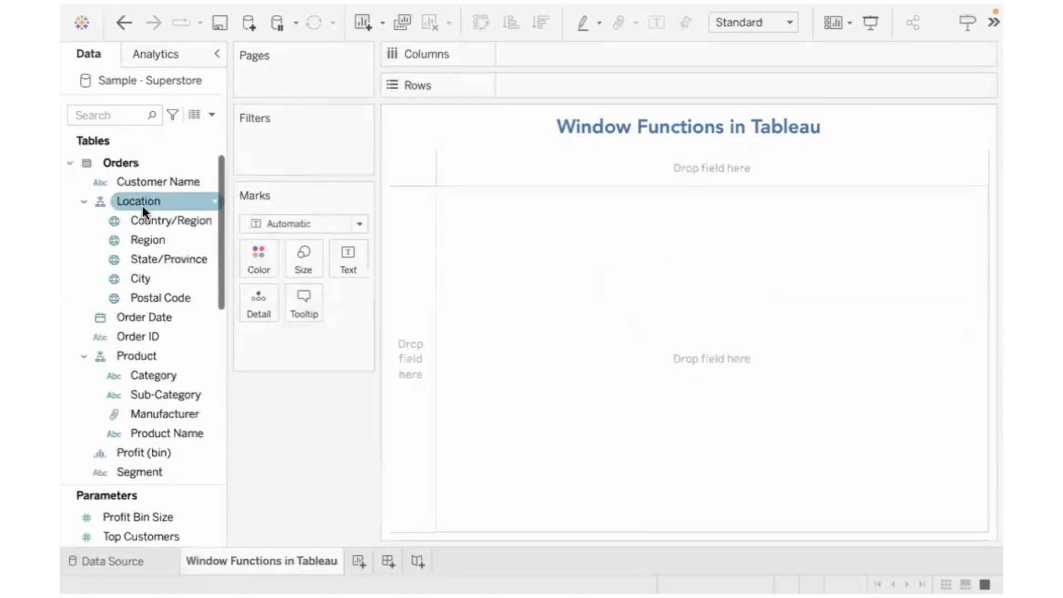
{"action": "left_click_drag", "start_coordinate": [136, 317], "coordinate": [529, 51]}
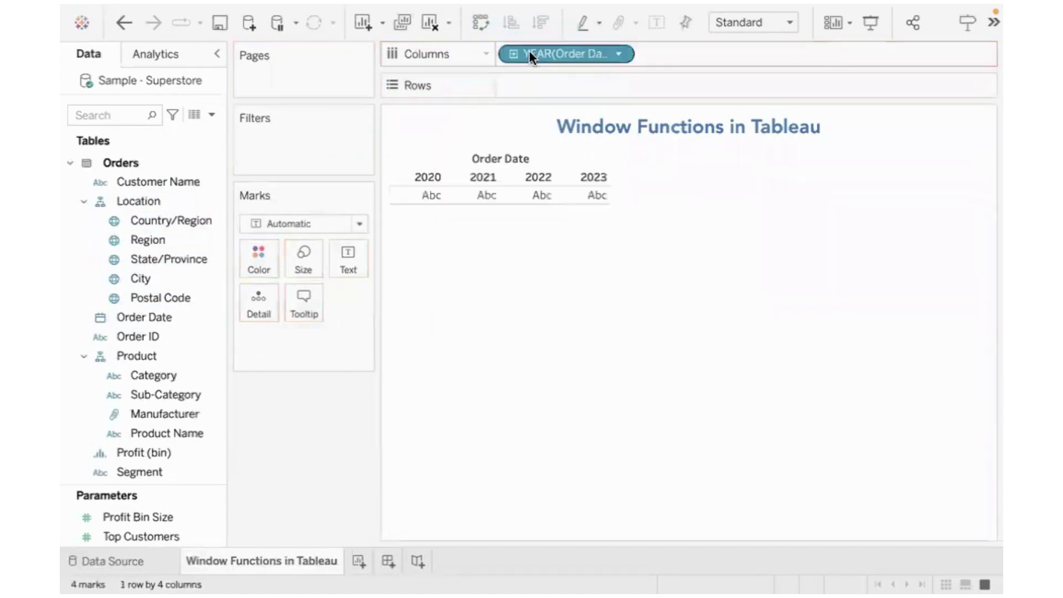
{"action": "left_click", "coordinate": [617, 54]}
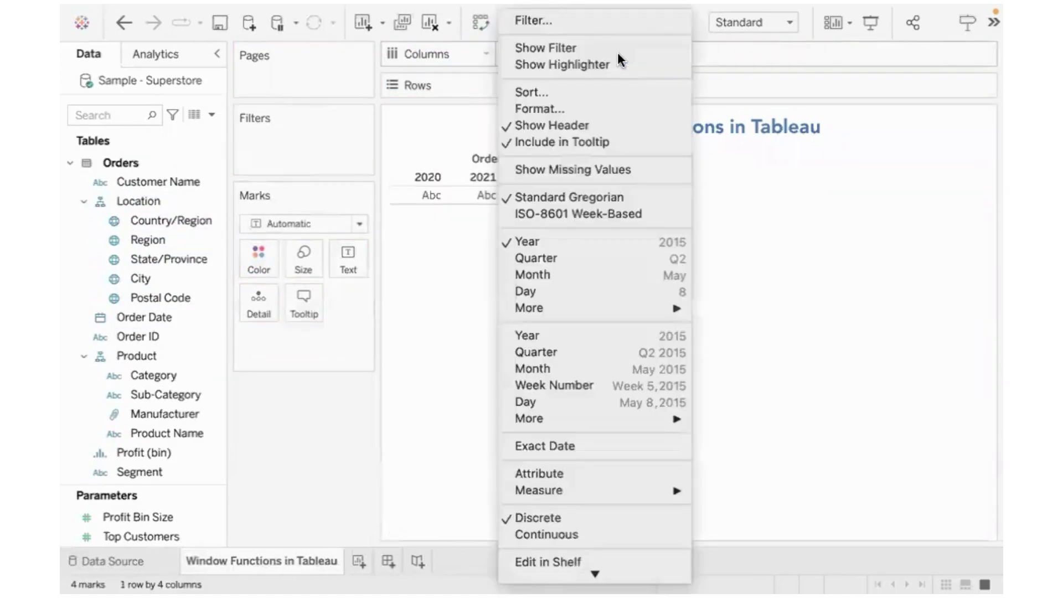
{"action": "left_click", "coordinate": [556, 368]}
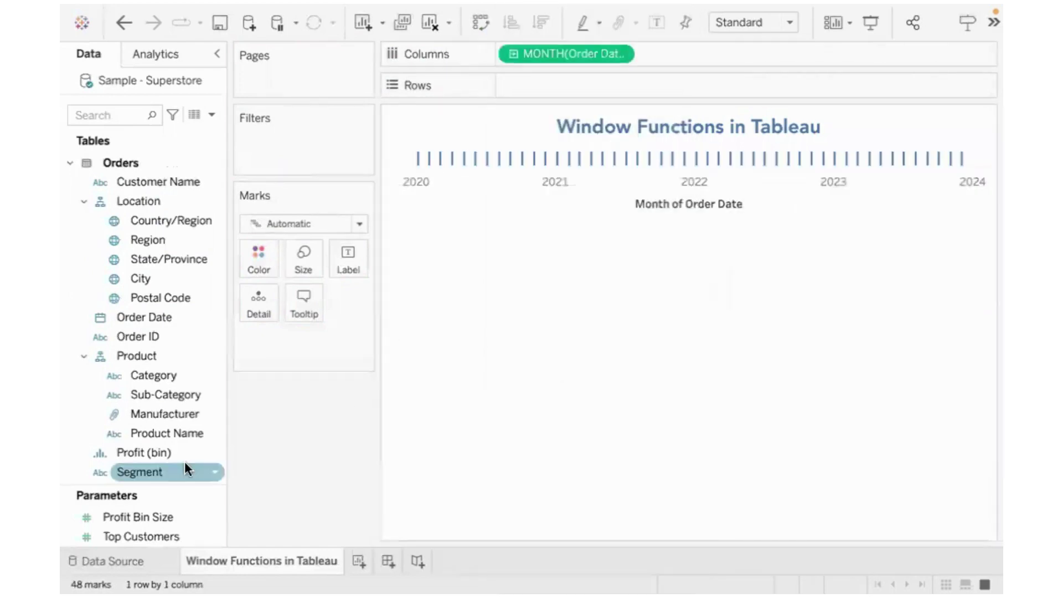
Plot the sum of Sales on Rows and show mark labels on the line chart
{"action": "scroll", "coordinate": [141, 411], "scroll_direction": "down", "scroll_amount": 10}
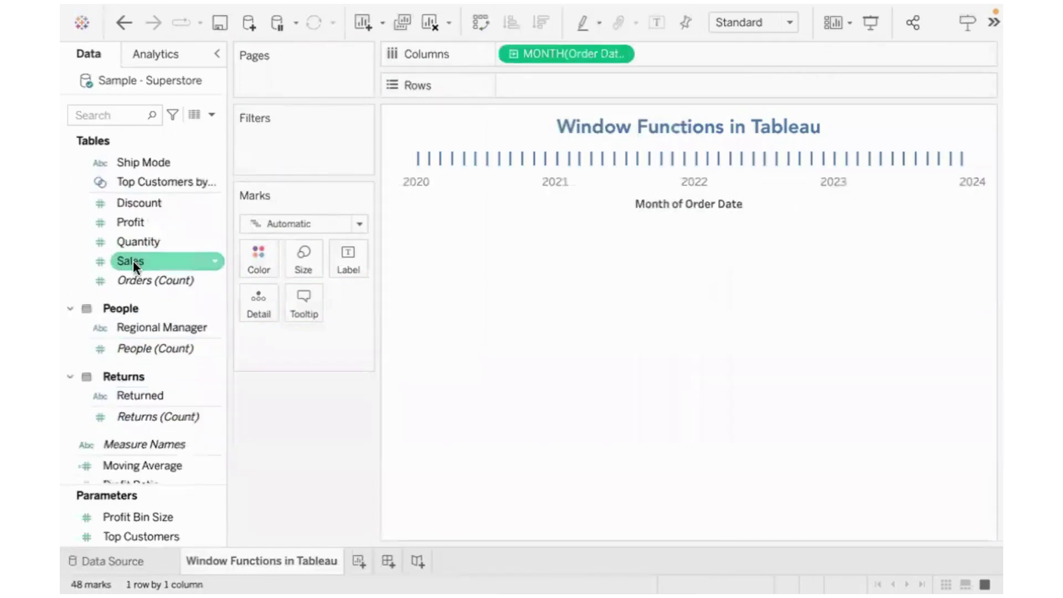
{"action": "mouse_move", "coordinate": [131, 261]}
{"action": "left_mouse_down"}
{"action": "mouse_move", "coordinate": [543, 93]}
{"action": "mouse_move", "coordinate": [532, 82]}
{"action": "mouse_move", "coordinate": [709, 87]}
{"action": "mouse_move", "coordinate": [683, 109]}
{"action": "left_mouse_up"}
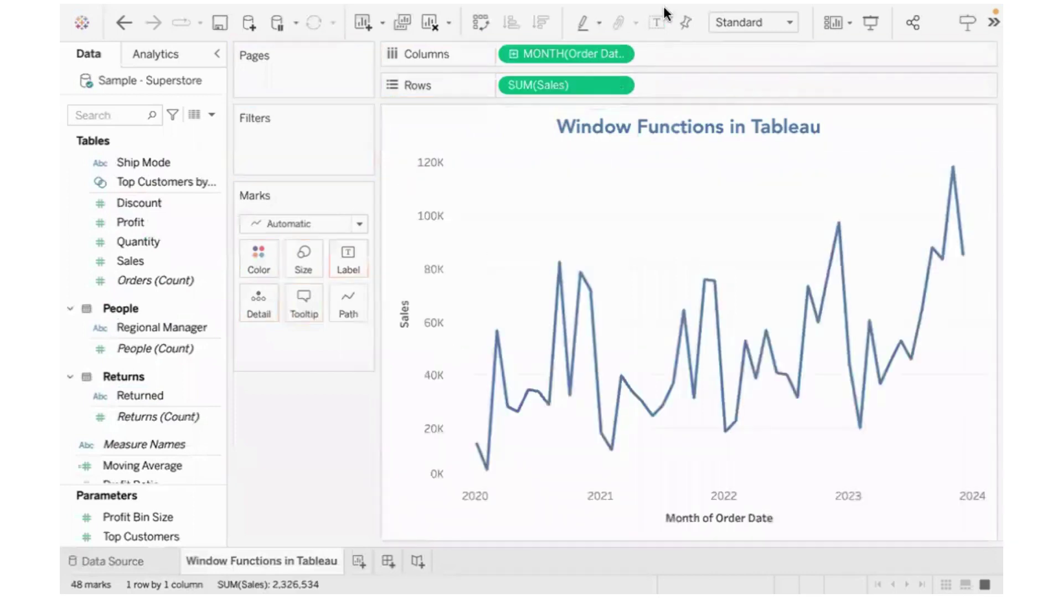
{"action": "mouse_move", "coordinate": [664, 21]}
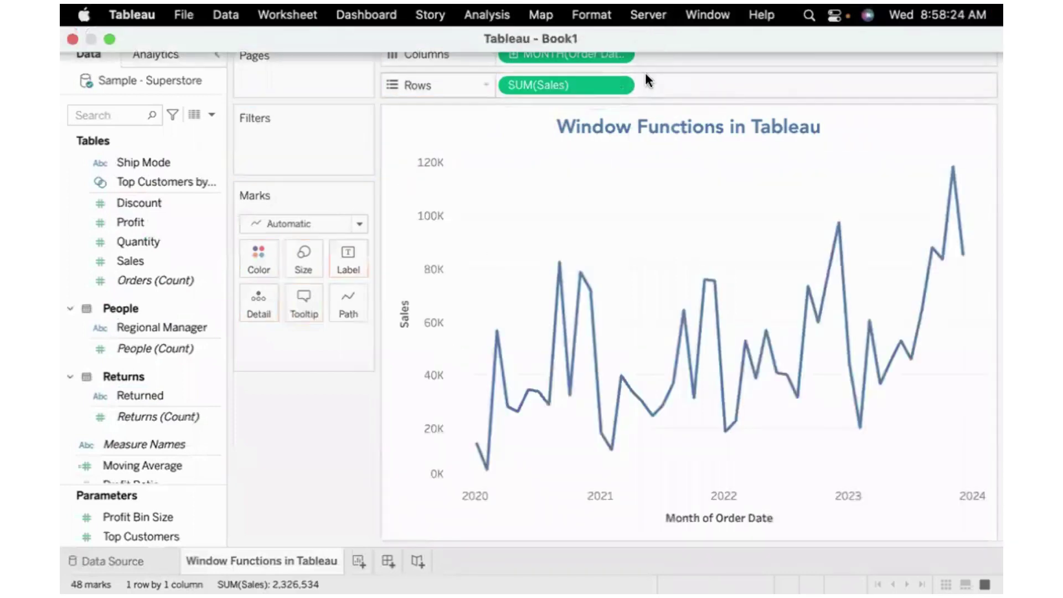
{"action": "left_click", "coordinate": [655, 22]}
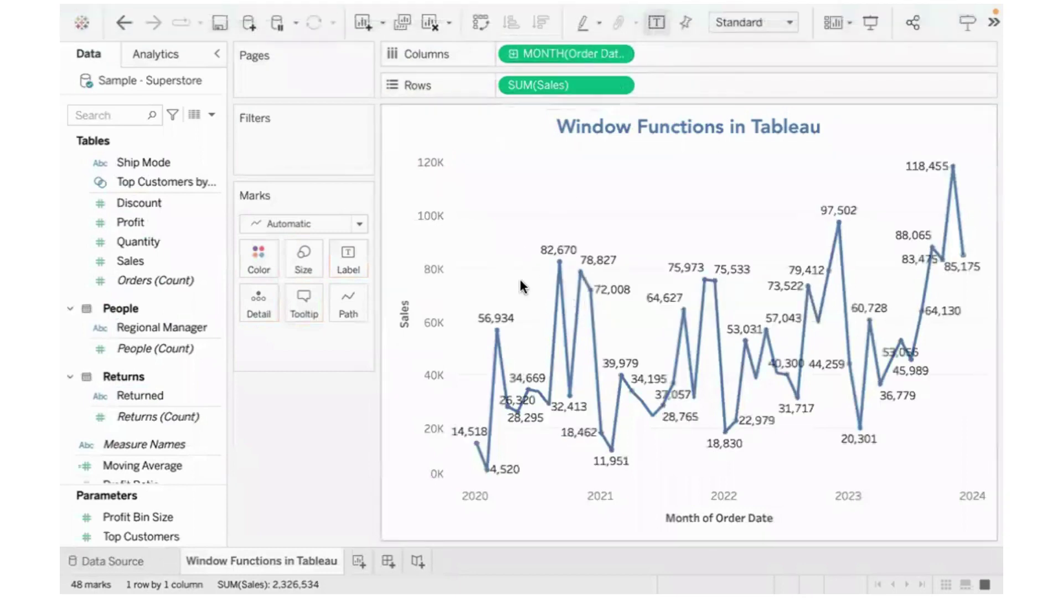
View the underlying Orders data and examine its Order Date and Sales columns
{"action": "mouse_move", "coordinate": [477, 455]}
{"action": "mouse_move", "coordinate": [490, 400]}
{"action": "left_click", "coordinate": [194, 115]}
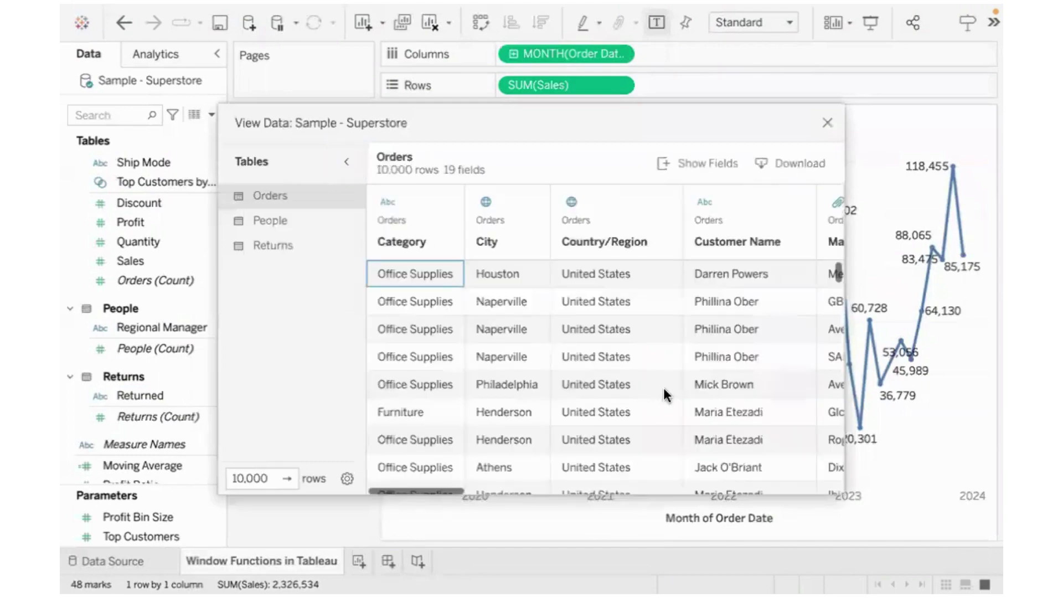
{"action": "scroll", "coordinate": [663, 387], "scroll_direction": "right", "scroll_amount": 10}
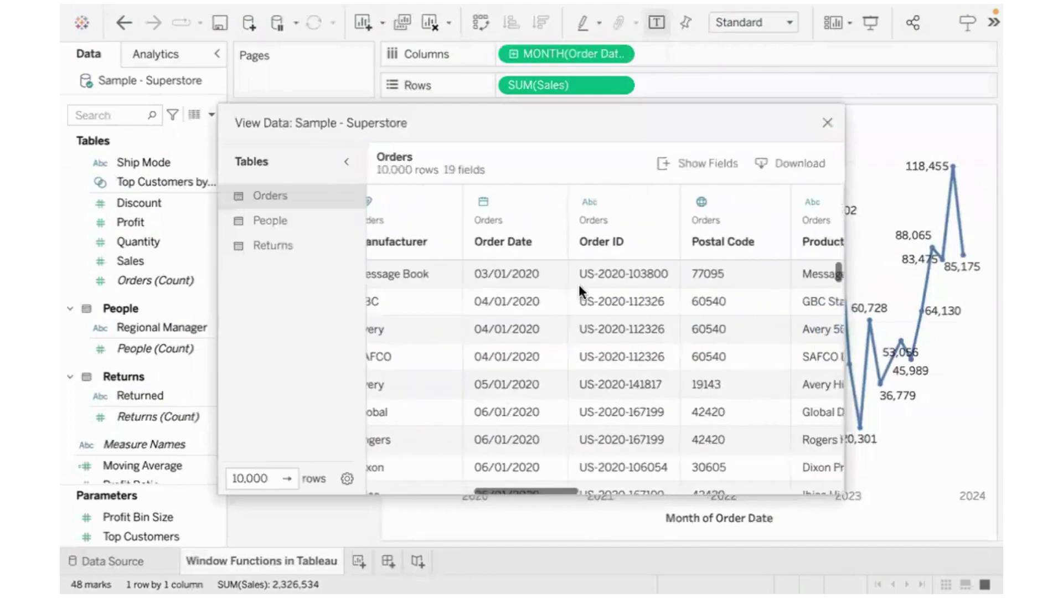
{"action": "left_click_drag", "start_coordinate": [546, 273], "coordinate": [534, 423]}
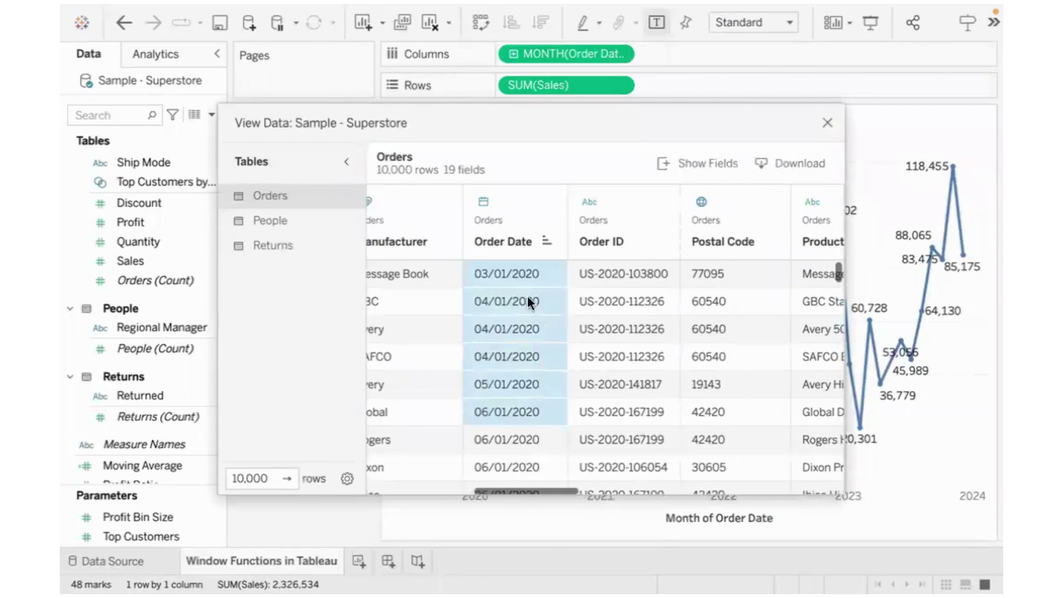
{"action": "scroll", "coordinate": [528, 304], "scroll_direction": "right", "scroll_amount": 10}
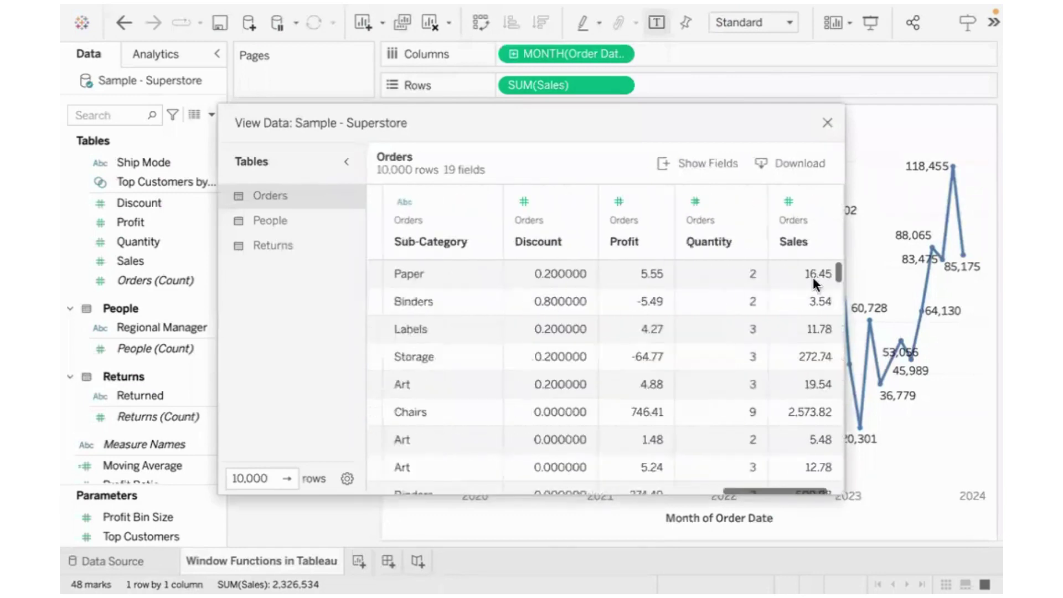
{"action": "left_click_drag", "start_coordinate": [802, 265], "coordinate": [795, 441]}
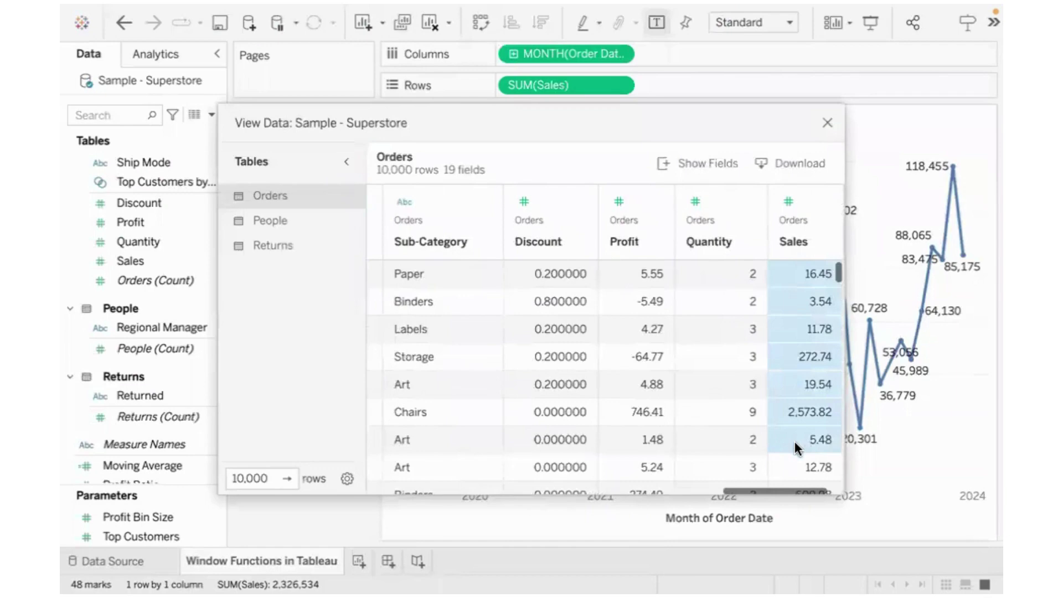
{"action": "left_click_drag", "start_coordinate": [798, 272], "coordinate": [796, 461]}
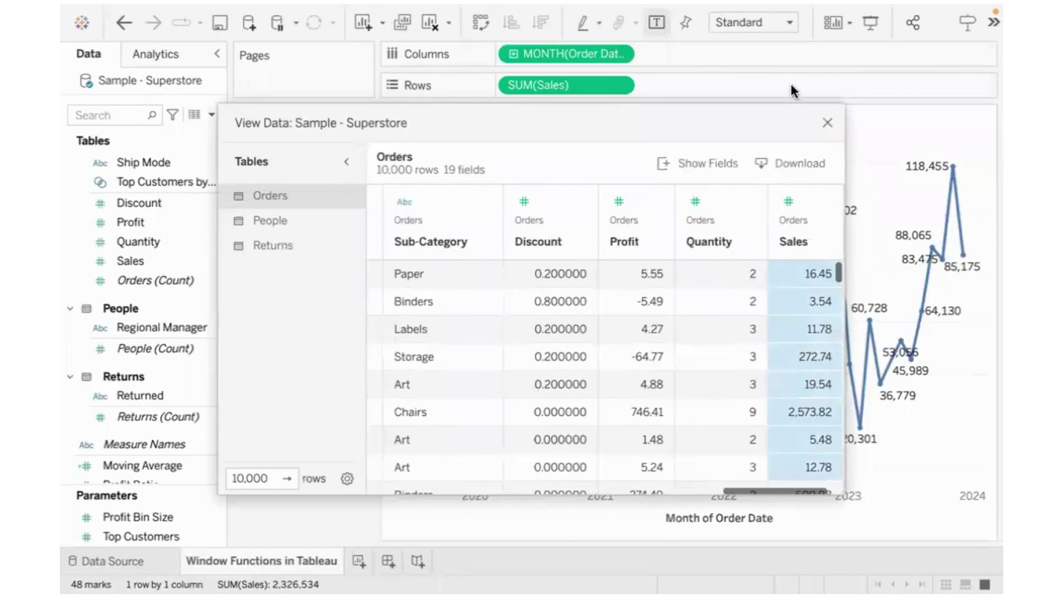
{"action": "left_click", "coordinate": [827, 122]}
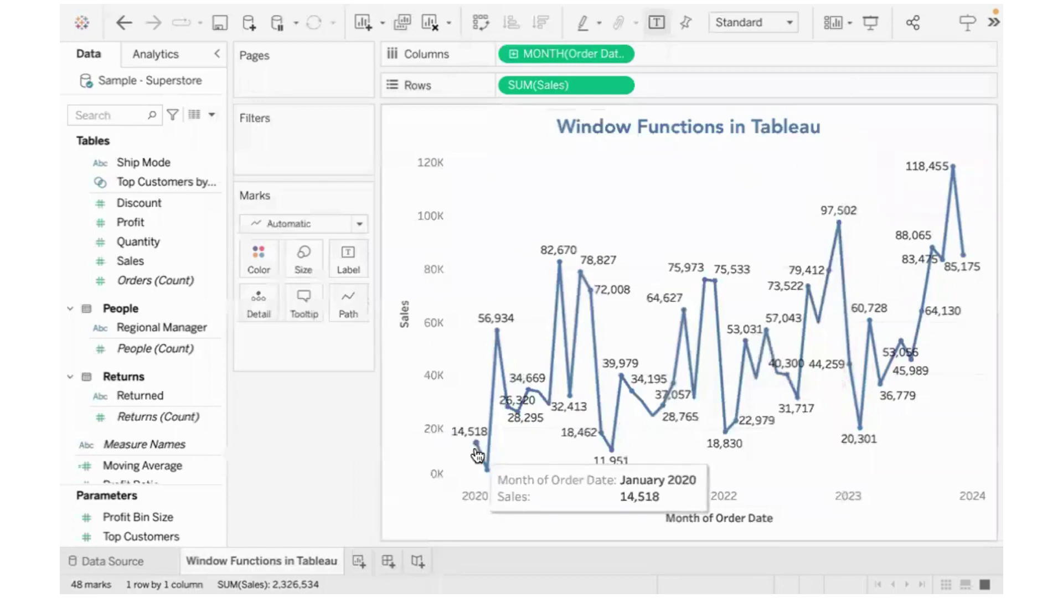
Switch to the Sample - Superstore.xls workbook in Excel and turn on filters for the Orders sheet's header row
{"action": "key", "text": "super+Tab"}
{"action": "key", "text": "super+Tab"}
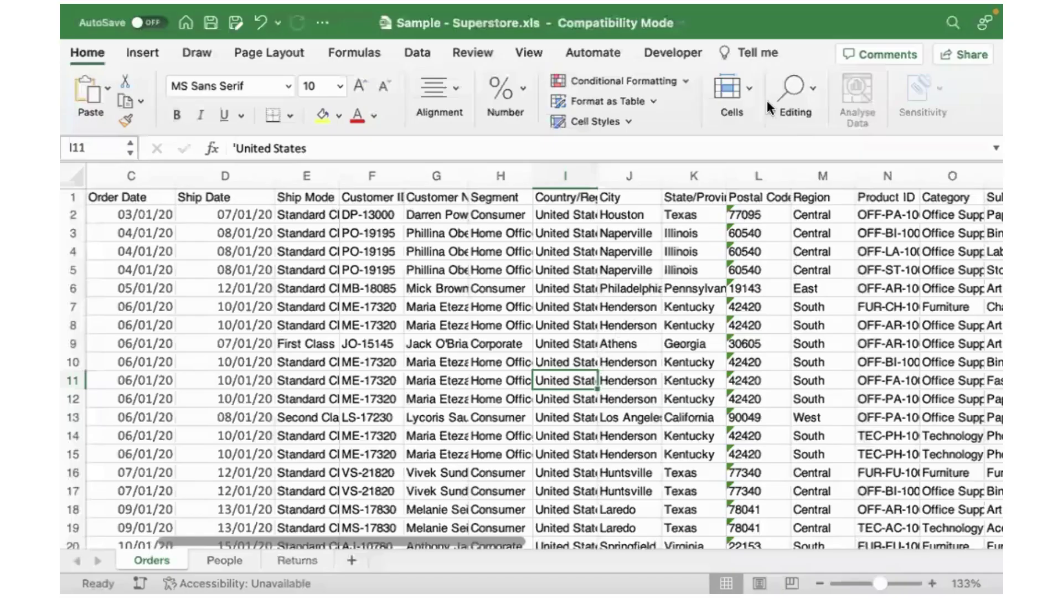
{"action": "left_click", "coordinate": [811, 89]}
{"action": "left_click", "coordinate": [815, 144]}
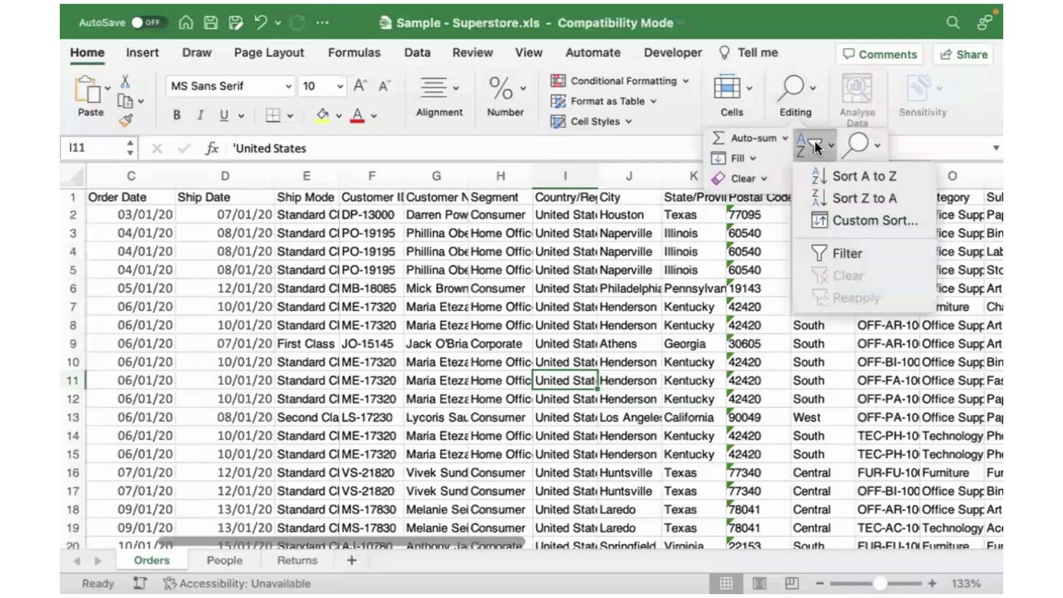
{"action": "left_click", "coordinate": [849, 248]}
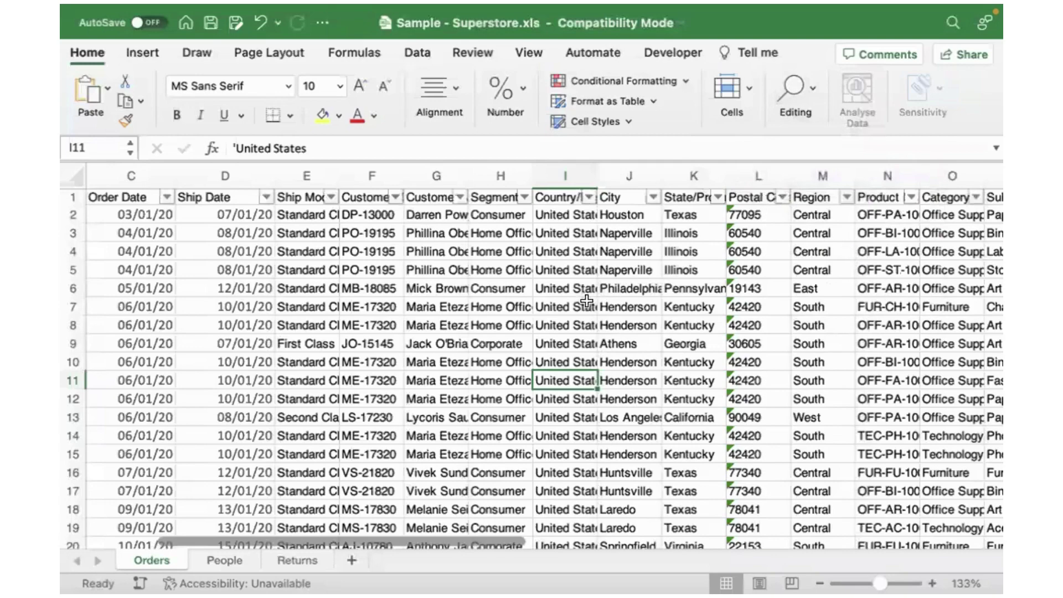
Filter the Order Date column to 2020 only and expand that year's list of months
{"action": "left_click", "coordinate": [167, 198]}
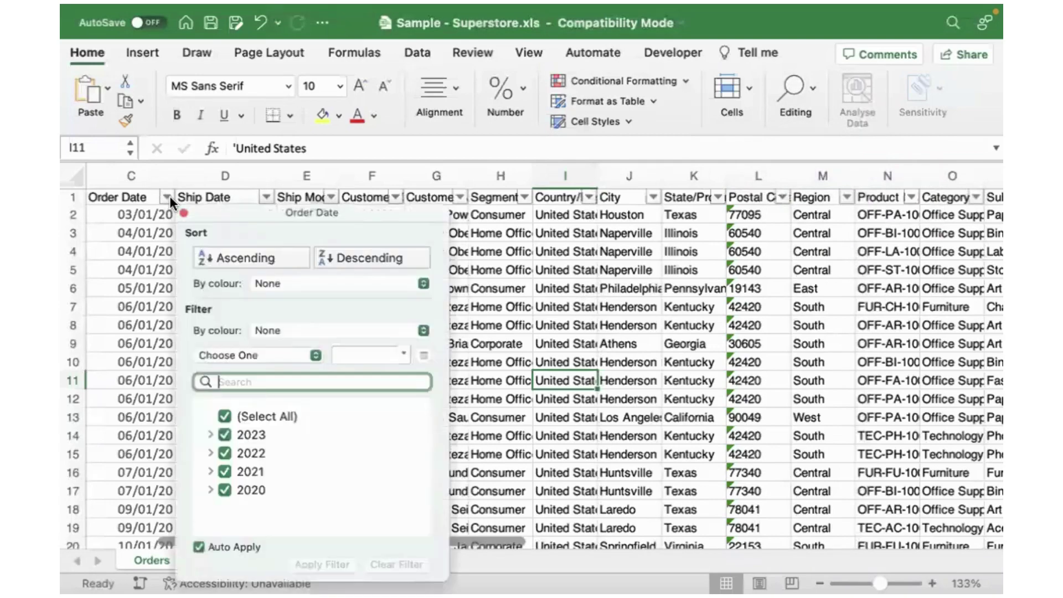
{"action": "left_click", "coordinate": [224, 414]}
{"action": "left_click", "coordinate": [225, 491]}
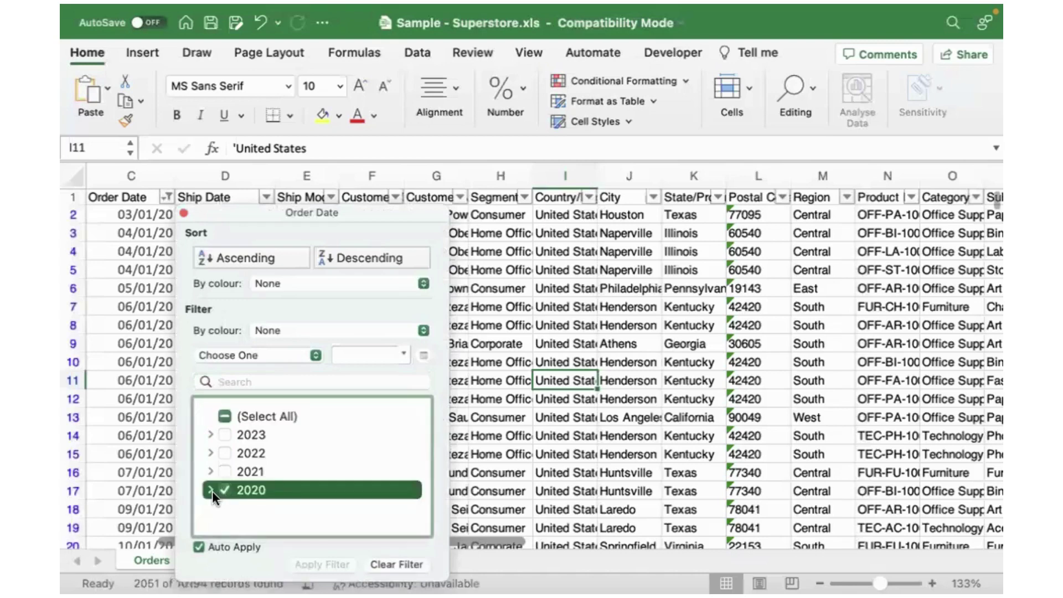
{"action": "left_click", "coordinate": [211, 490]}
{"action": "scroll", "coordinate": [210, 489], "scroll_direction": "down", "scroll_amount": 5}
{"action": "scroll", "coordinate": [210, 490], "scroll_direction": "up", "scroll_amount": 5}
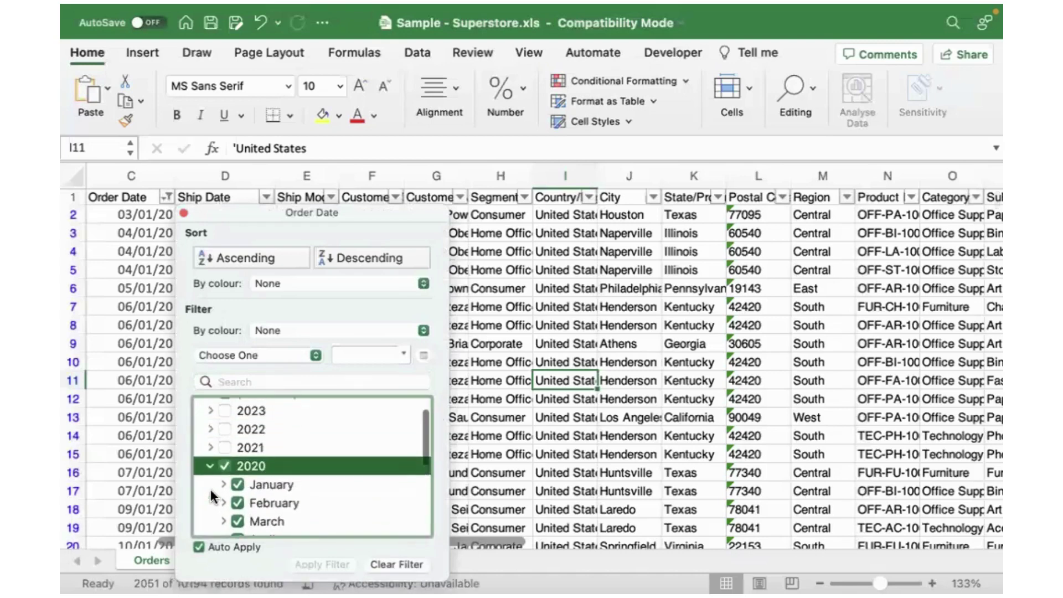
{"action": "scroll", "coordinate": [236, 502], "scroll_direction": "down", "scroll_amount": 5}
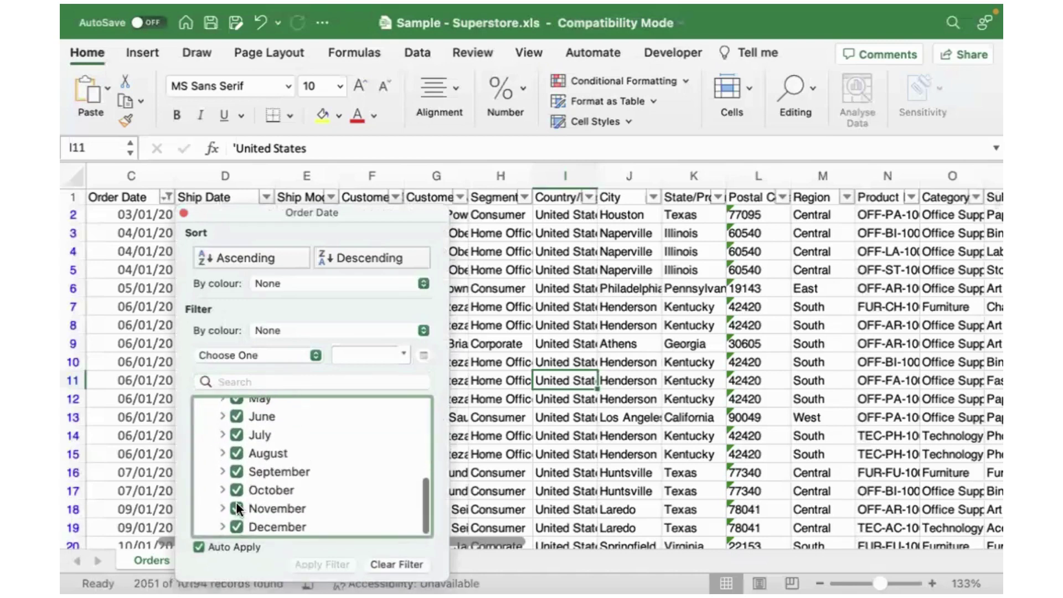
{"action": "scroll", "coordinate": [236, 501], "scroll_direction": "up", "scroll_amount": 10}
{"action": "left_click", "coordinate": [224, 415]}
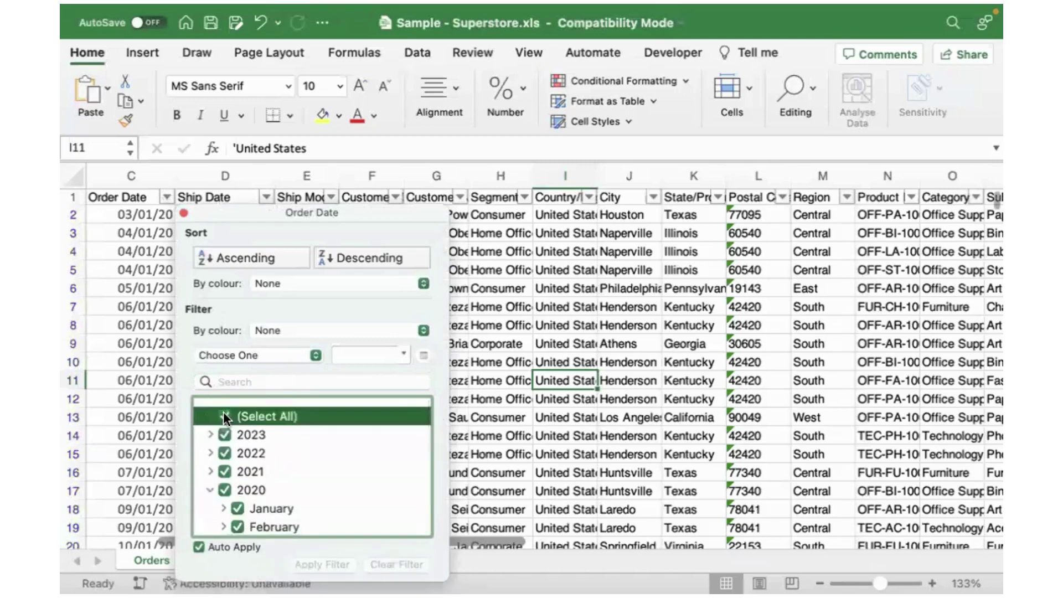
{"action": "left_click", "coordinate": [225, 415]}
{"action": "left_click", "coordinate": [225, 491]}
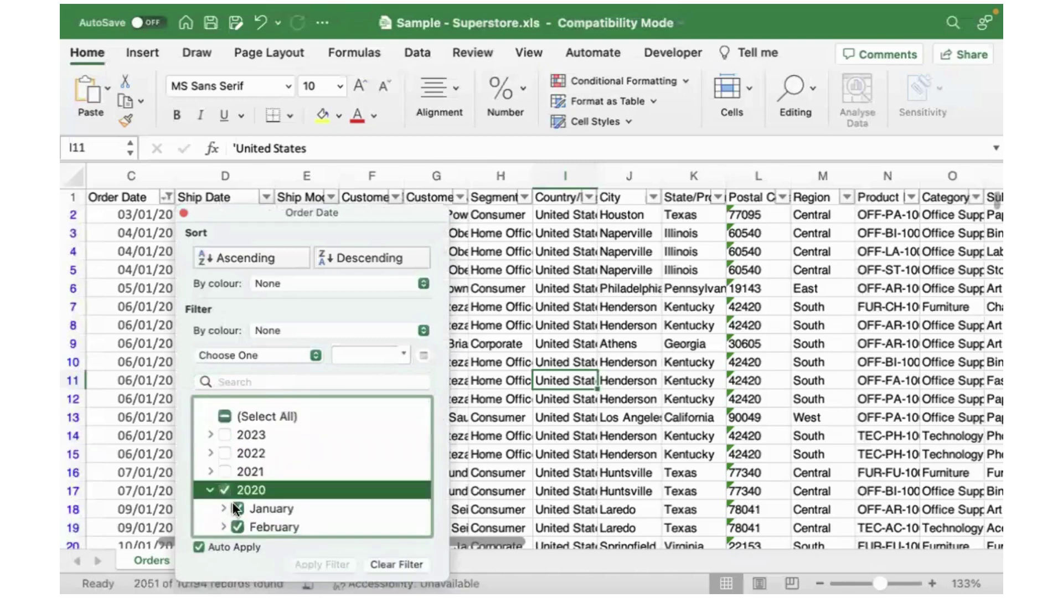
Exclude June through December 2020 from the Order Date filter
{"action": "scroll", "coordinate": [241, 502], "scroll_direction": "down", "scroll_amount": 3}
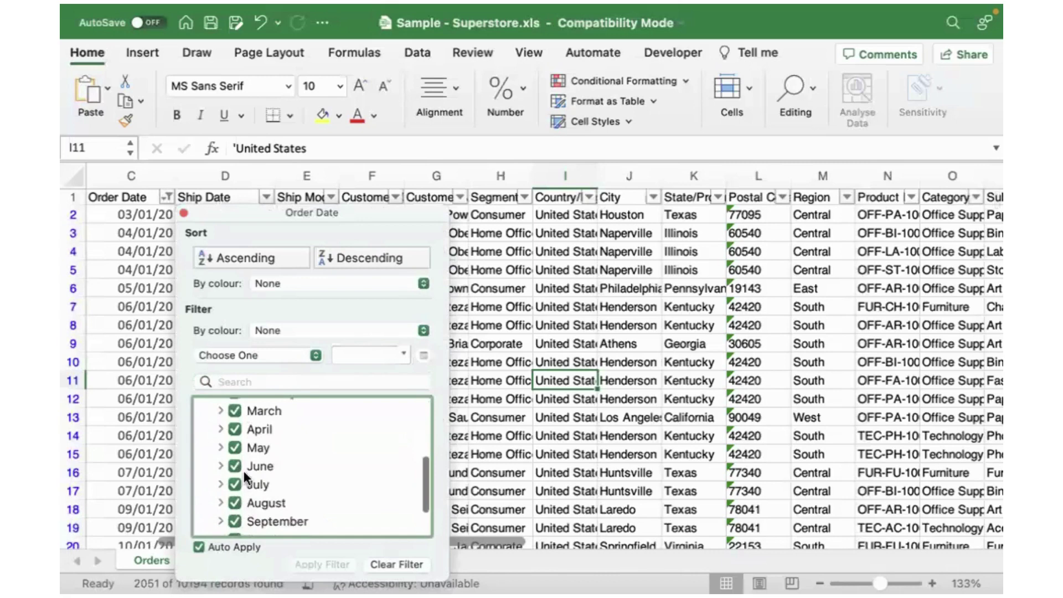
{"action": "scroll", "coordinate": [243, 470], "scroll_direction": "down", "scroll_amount": 2}
{"action": "left_click", "coordinate": [228, 523]}
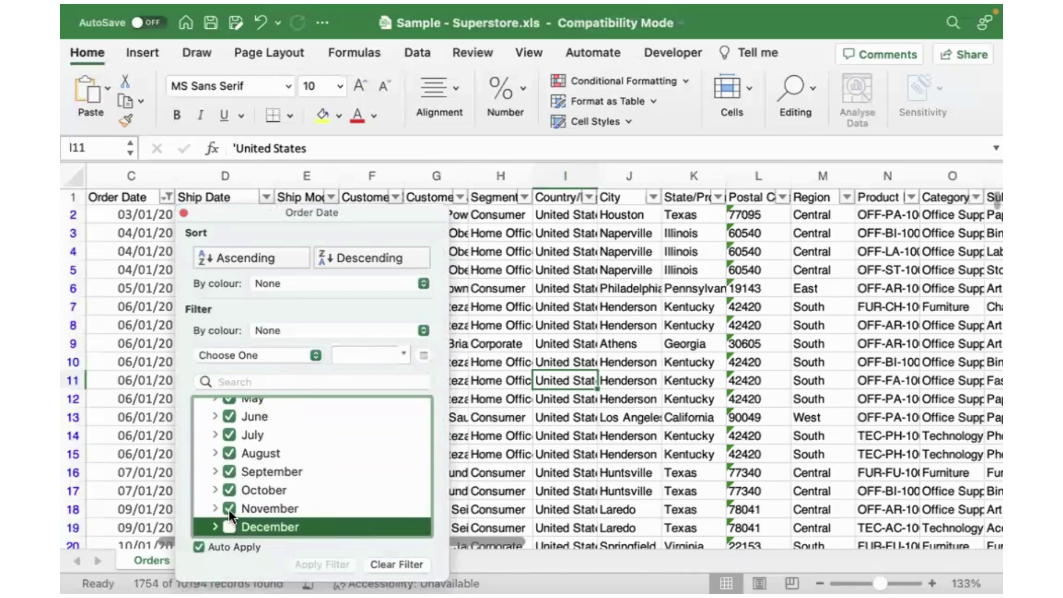
{"action": "left_click", "coordinate": [228, 509]}
{"action": "left_click", "coordinate": [229, 488]}
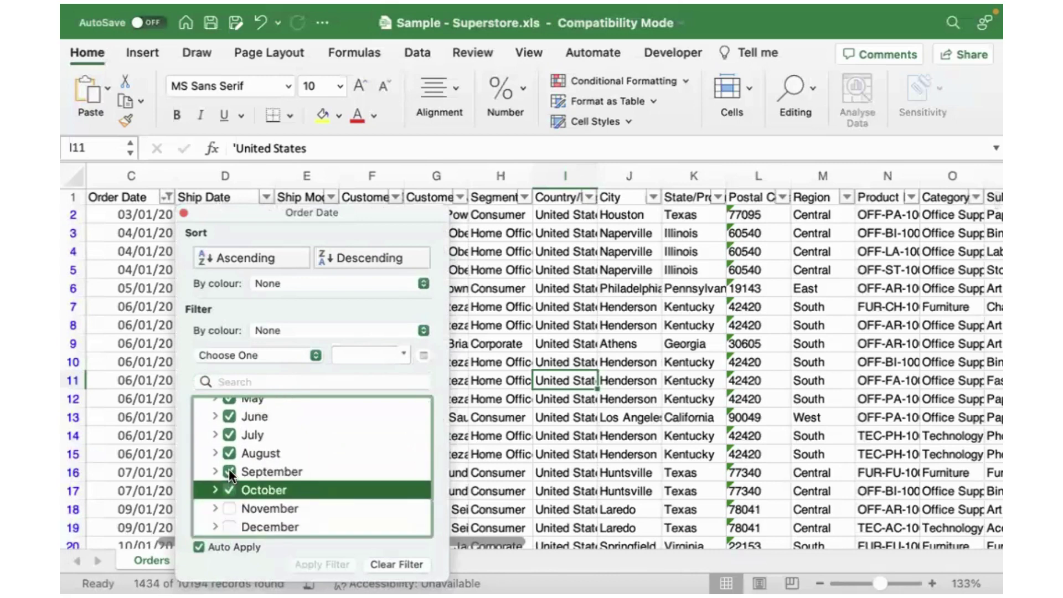
{"action": "left_click", "coordinate": [228, 469]}
{"action": "left_click", "coordinate": [228, 489]}
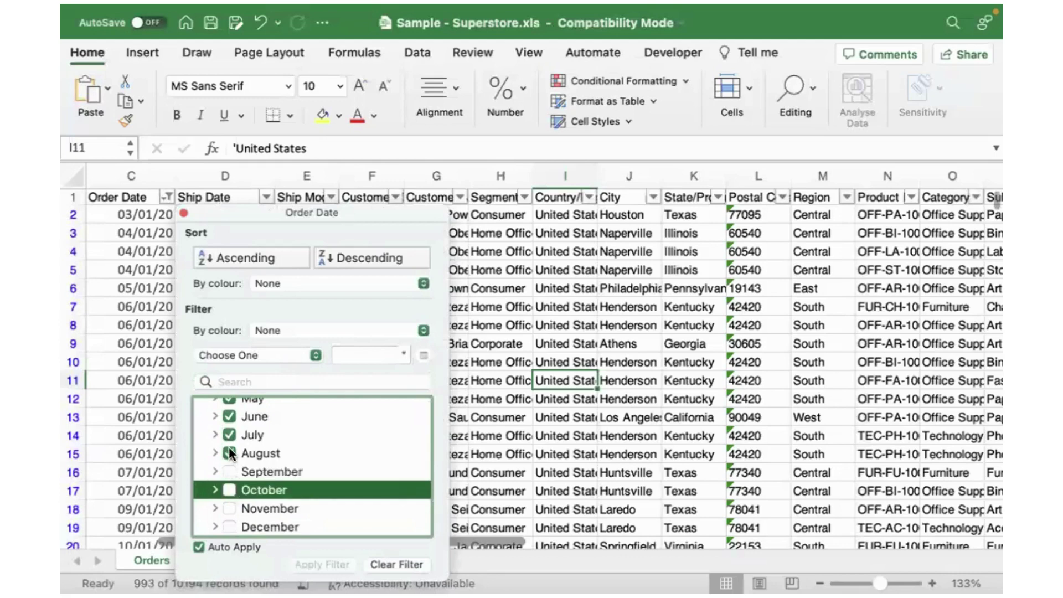
{"action": "left_click", "coordinate": [228, 452]}
{"action": "left_click", "coordinate": [228, 434]}
{"action": "left_click", "coordinate": [228, 415]}
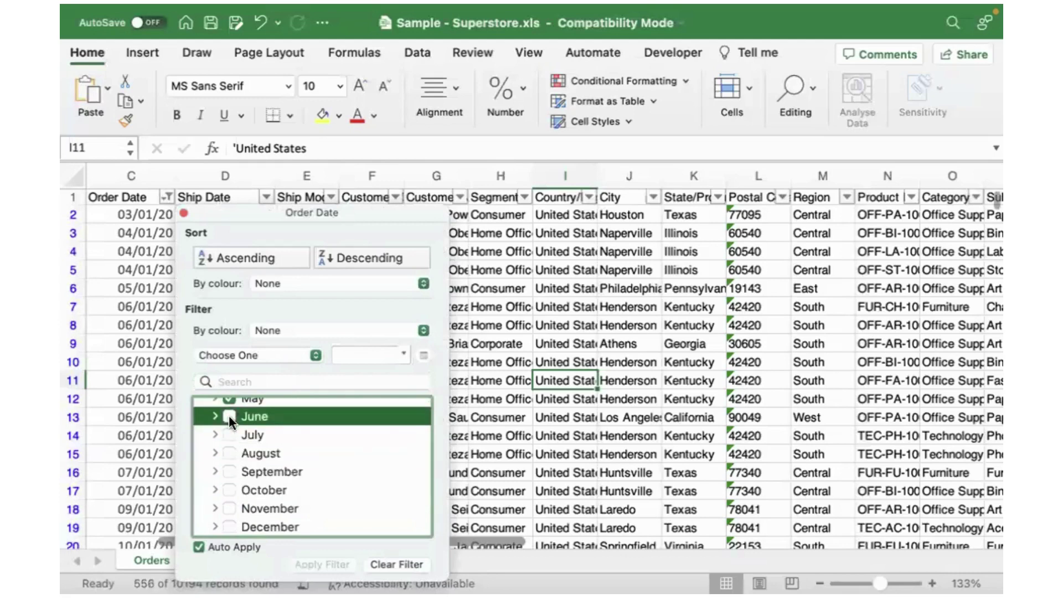
Exclude February through May 2020 from the Order Date filter as well, keeping only January, and close the filter
{"action": "scroll", "coordinate": [228, 415], "scroll_direction": "up", "scroll_amount": 3}
{"action": "left_click", "coordinate": [240, 468]}
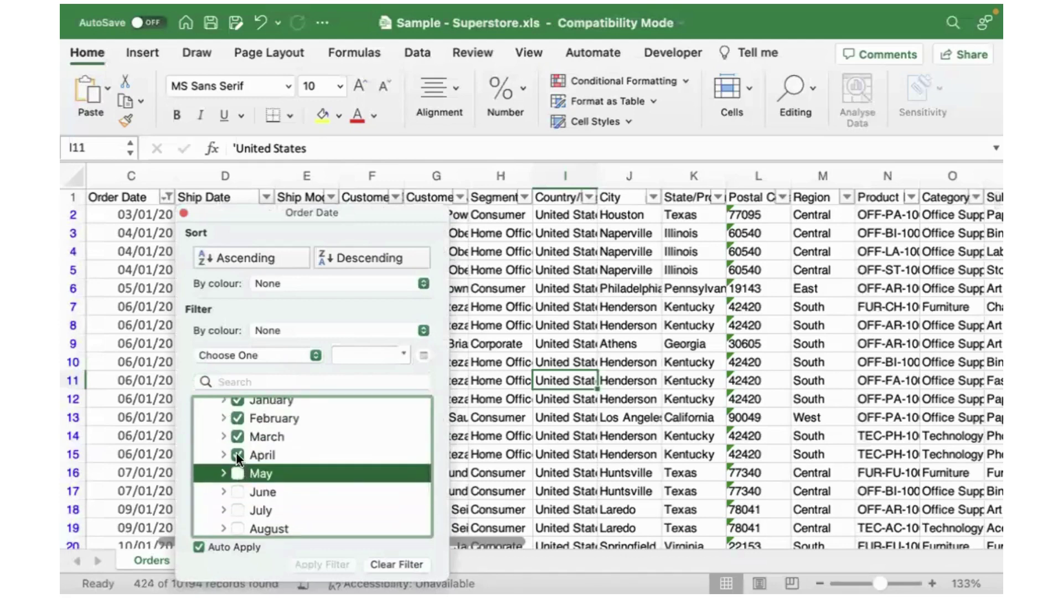
{"action": "left_click", "coordinate": [236, 452]}
{"action": "left_click", "coordinate": [236, 433]}
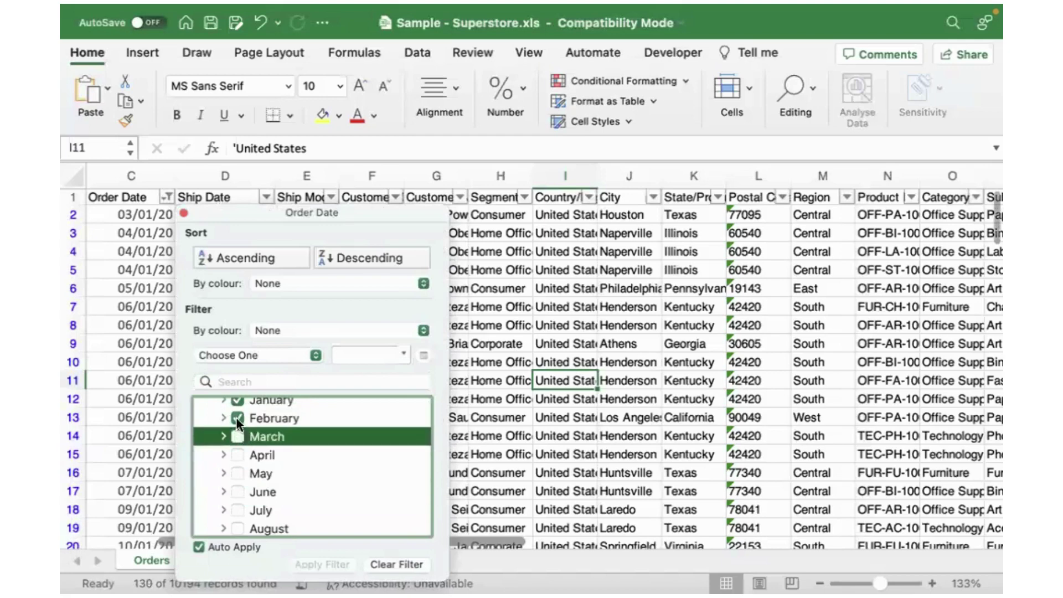
{"action": "left_click", "coordinate": [236, 417]}
{"action": "scroll", "coordinate": [236, 416], "scroll_direction": "up", "scroll_amount": 3}
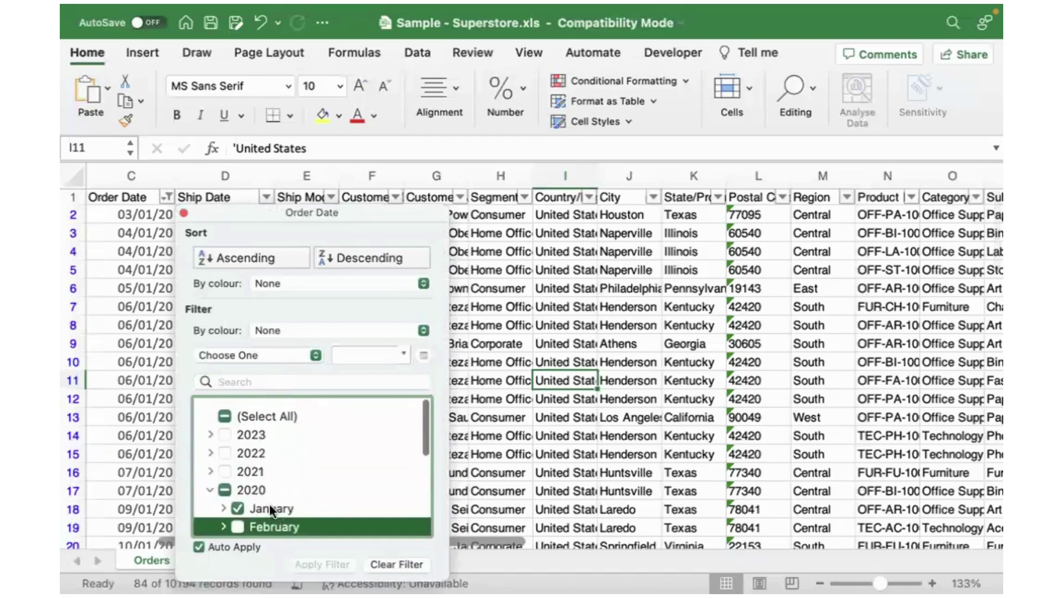
{"action": "left_click", "coordinate": [250, 490]}
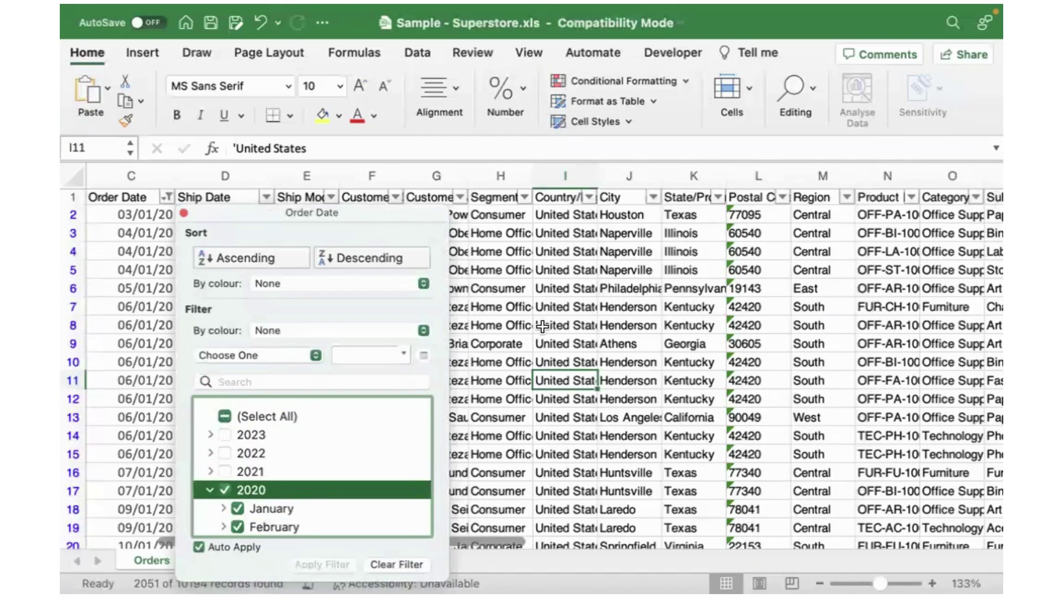
{"action": "left_click", "coordinate": [901, 139]}
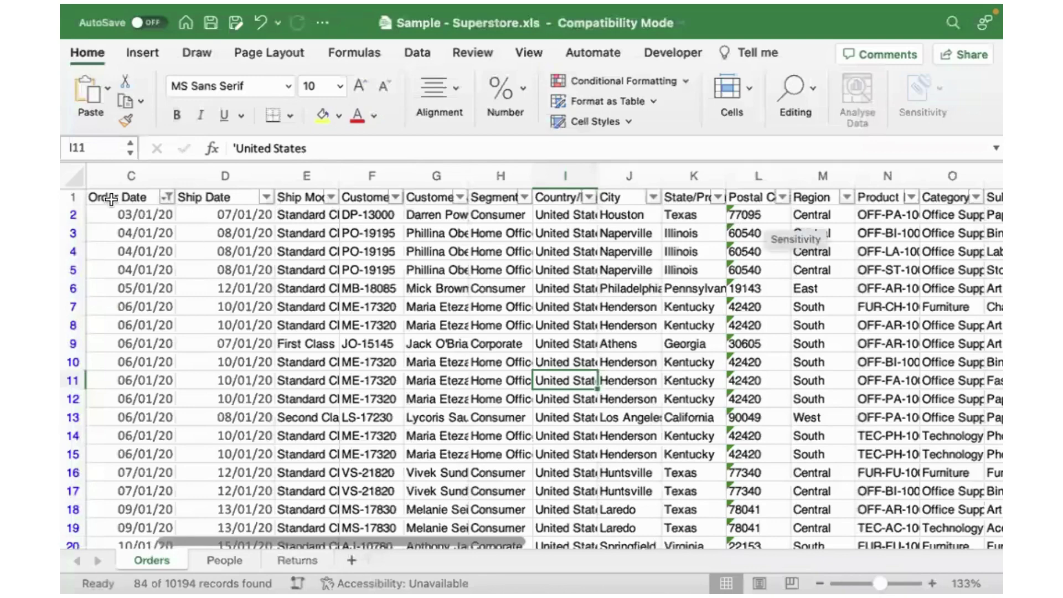
Check the filtered January dates down to the last record and widen the Order Date column
{"action": "left_click", "coordinate": [119, 177]}
{"action": "scroll", "coordinate": [136, 342], "scroll_direction": "down", "scroll_amount": 15}
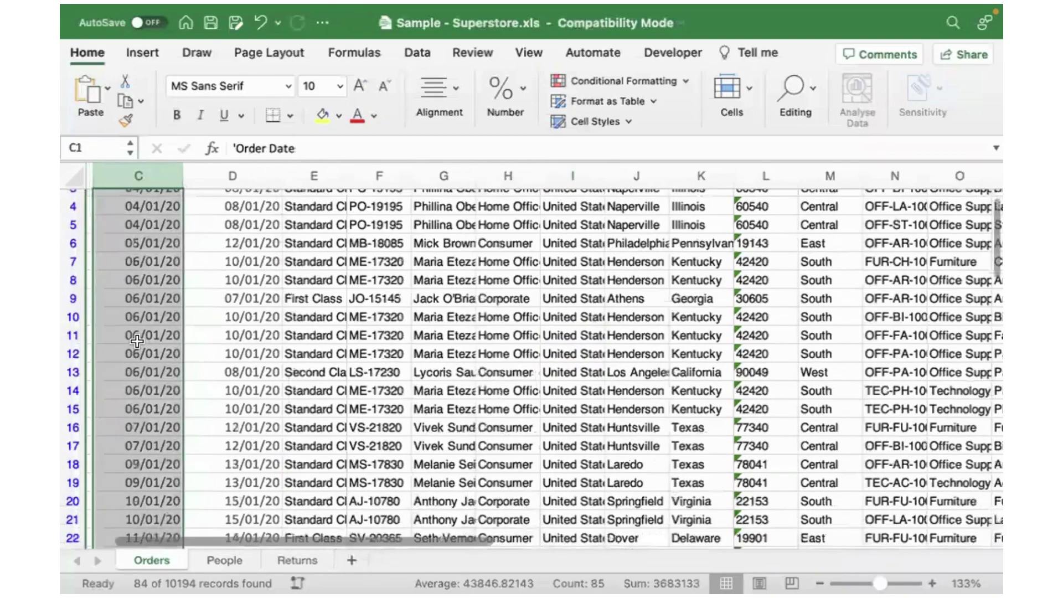
{"action": "scroll", "coordinate": [136, 340], "scroll_direction": "down", "scroll_amount": 10}
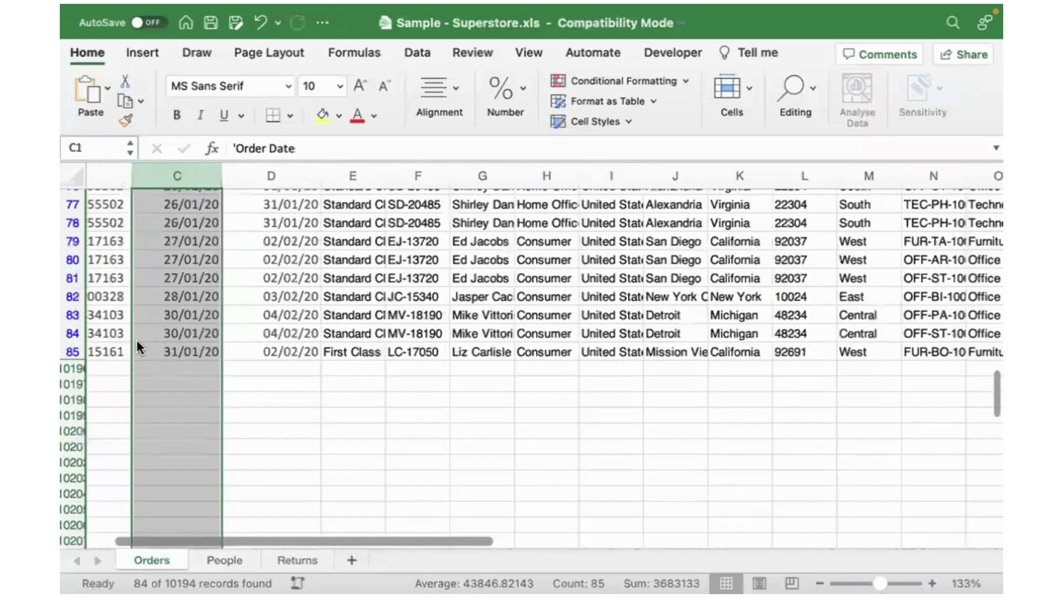
{"action": "scroll", "coordinate": [137, 340], "scroll_direction": "up", "scroll_amount": 2}
{"action": "scroll", "coordinate": [200, 453], "scroll_direction": "left", "scroll_amount": 1}
{"action": "left_click", "coordinate": [199, 452]}
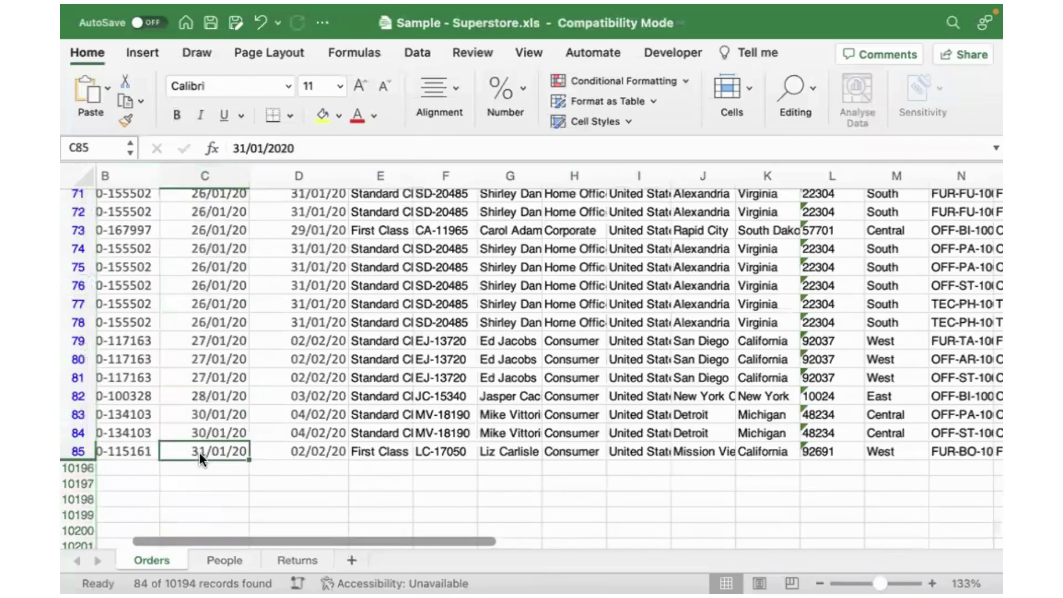
{"action": "left_click_drag", "start_coordinate": [250, 177], "coordinate": [299, 179]}
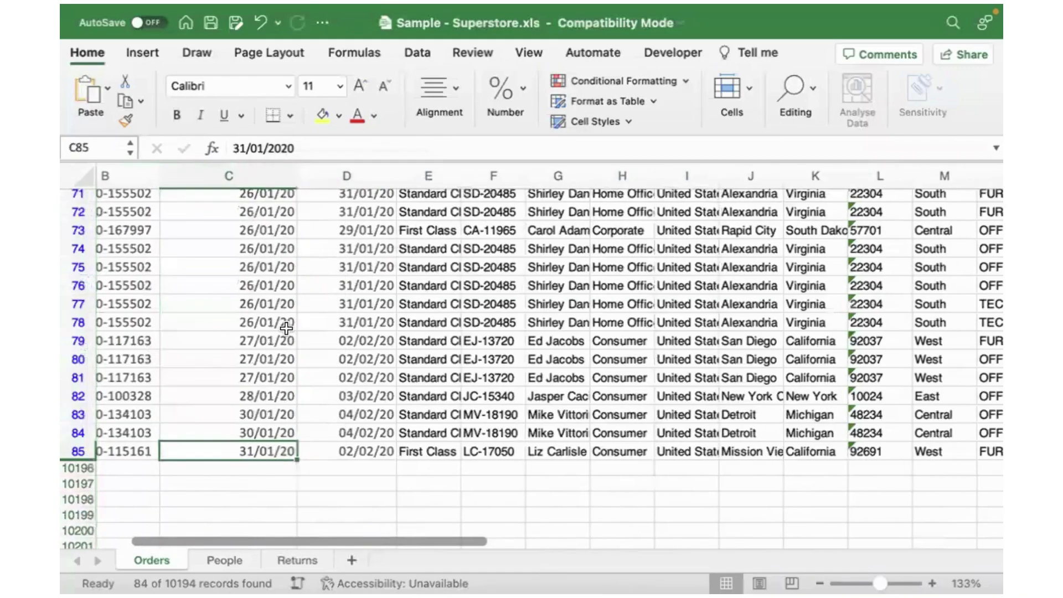
Select the whole Sales column and read the sum of the filtered January 2020 records
{"action": "scroll", "coordinate": [287, 328], "scroll_direction": "up", "scroll_amount": 6}
{"action": "scroll", "coordinate": [286, 328], "scroll_direction": "right", "scroll_amount": 5}
{"action": "scroll", "coordinate": [287, 328], "scroll_direction": "up", "scroll_amount": 15}
{"action": "scroll", "coordinate": [286, 328], "scroll_direction": "right", "scroll_amount": 8}
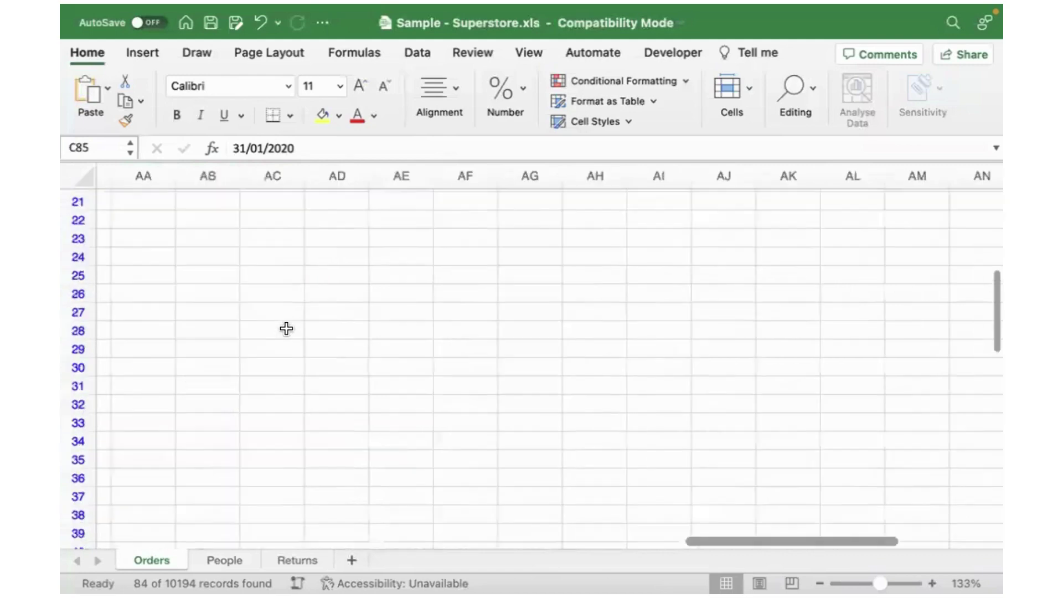
{"action": "scroll", "coordinate": [286, 329], "scroll_direction": "left", "scroll_amount": 5}
{"action": "scroll", "coordinate": [286, 328], "scroll_direction": "up", "scroll_amount": 1}
{"action": "scroll", "coordinate": [286, 328], "scroll_direction": "right", "scroll_amount": 2}
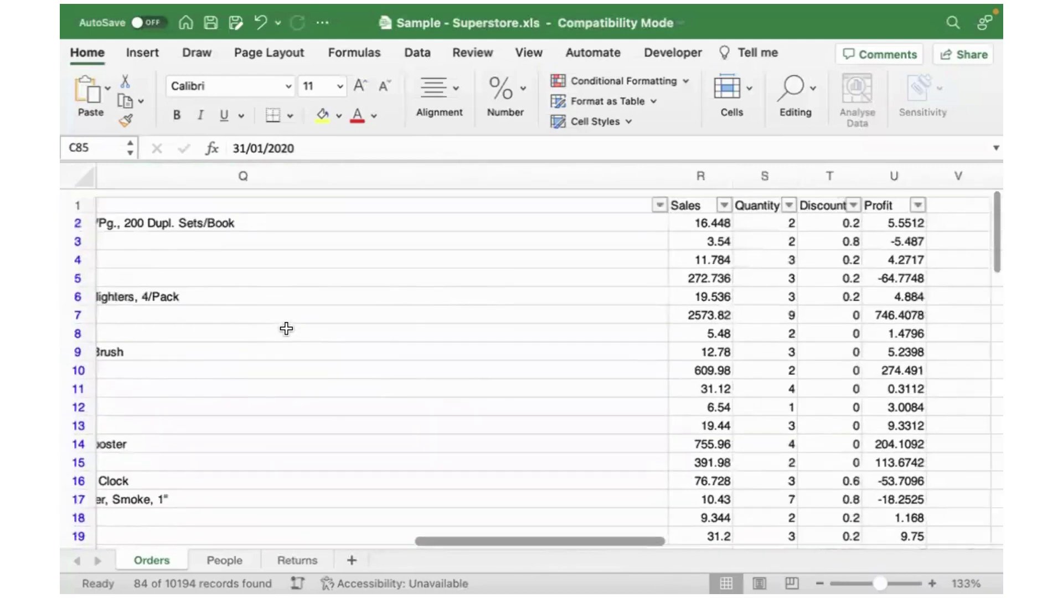
{"action": "left_click", "coordinate": [711, 172]}
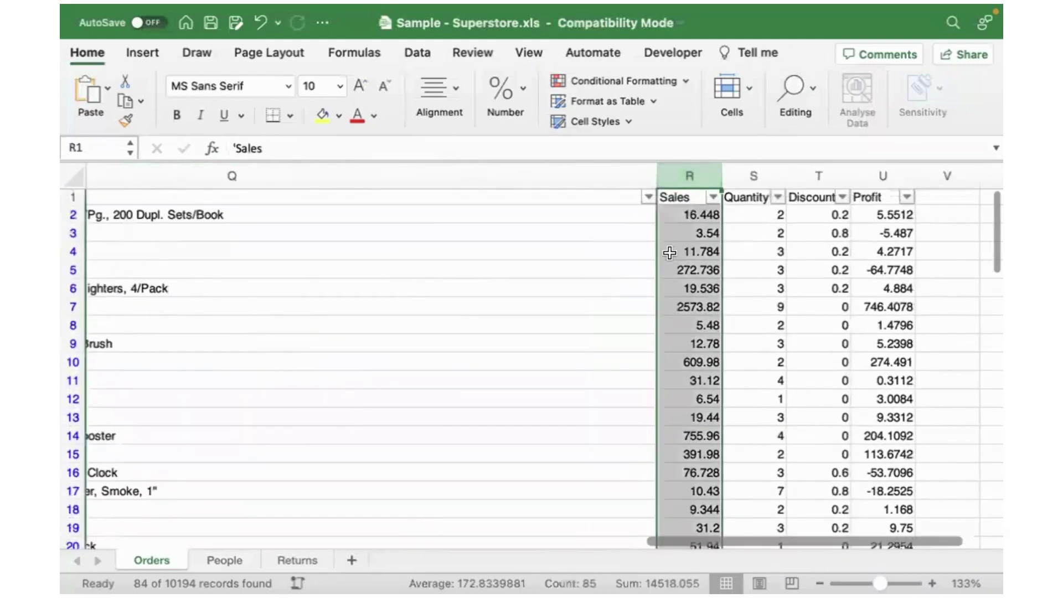
{"action": "scroll", "coordinate": [670, 247], "scroll_direction": "left", "scroll_amount": 1}
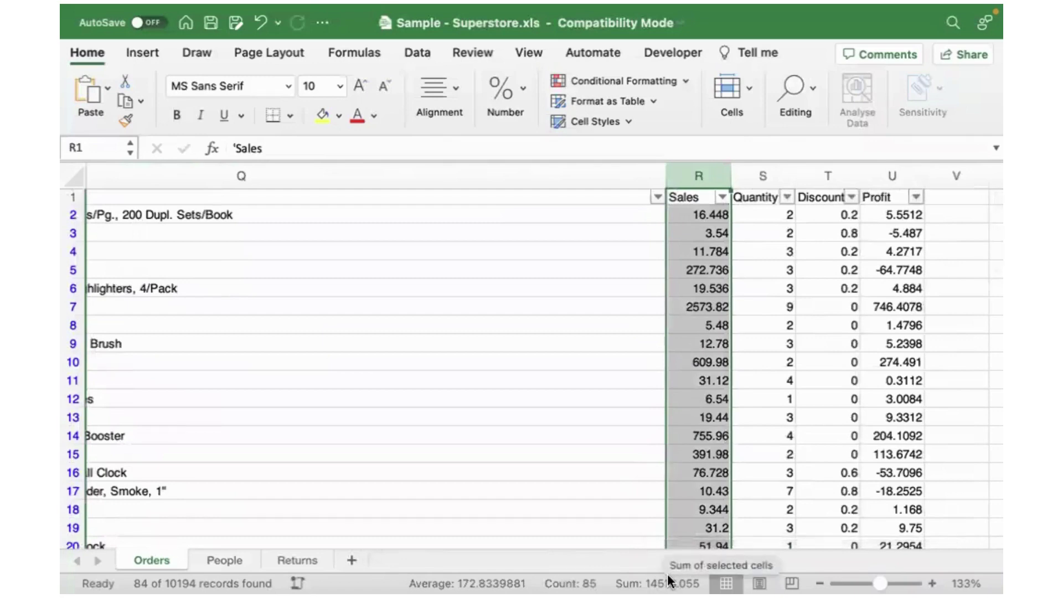
Switch to Tableau and compare the January 2020 mark with the Excel sum, then look at the February 2020 mark
{"action": "key", "text": "super+Tab"}
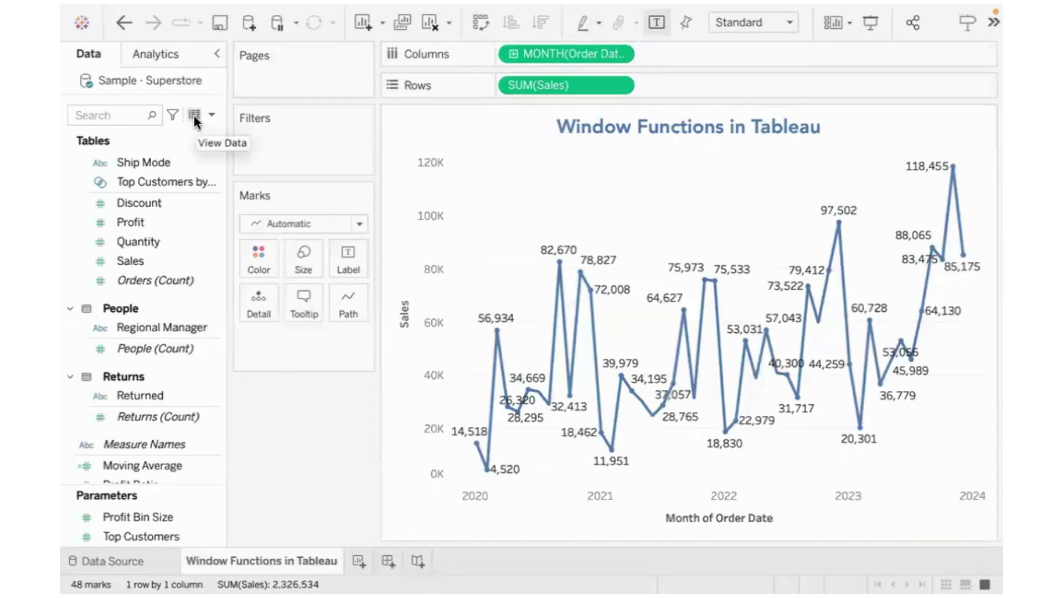
{"action": "mouse_move", "coordinate": [477, 453]}
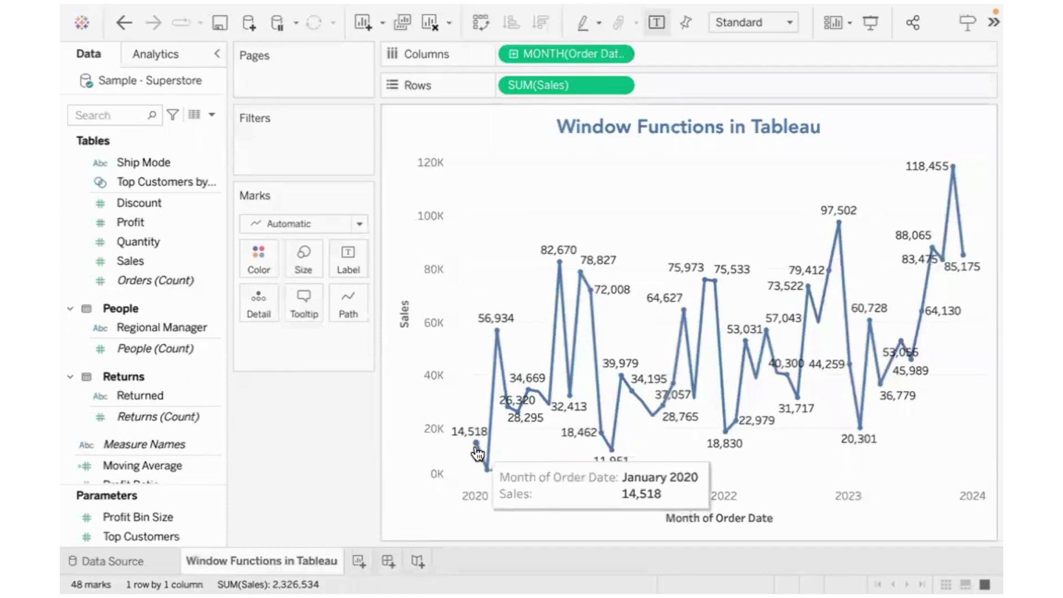
{"action": "mouse_move", "coordinate": [488, 475]}
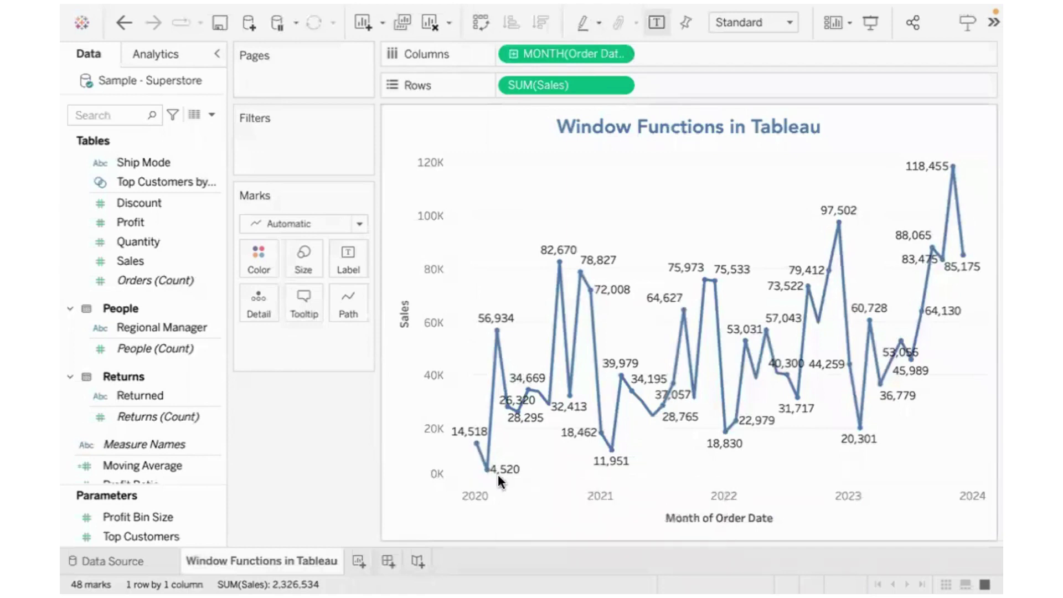
Switch back to the Excel workbook and change the Order Date filter from January to February 2020 only
{"action": "key", "text": "super+Tab"}
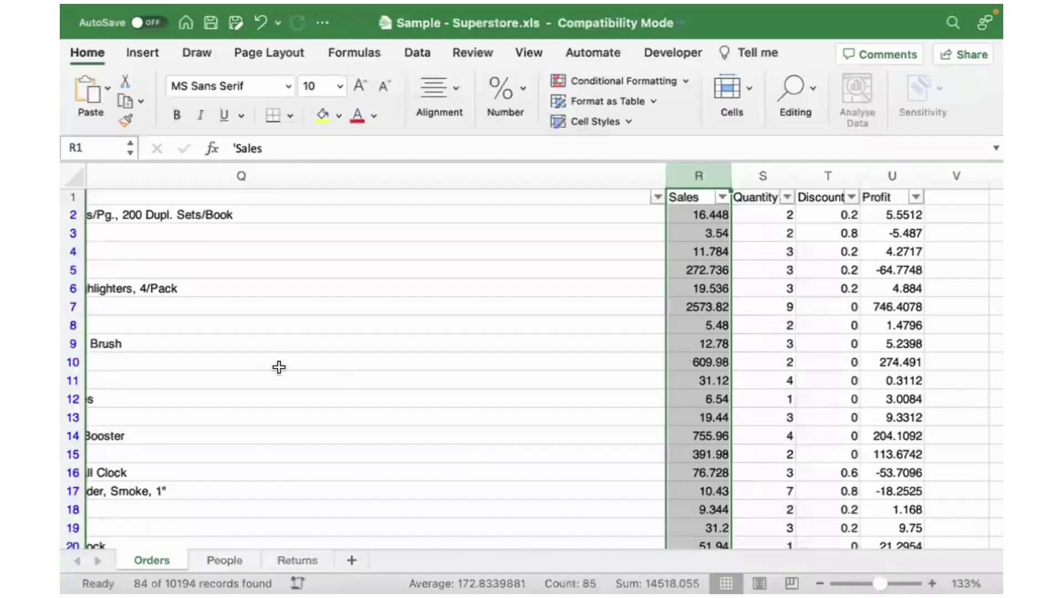
{"action": "scroll", "coordinate": [279, 367], "scroll_direction": "left", "scroll_amount": 15}
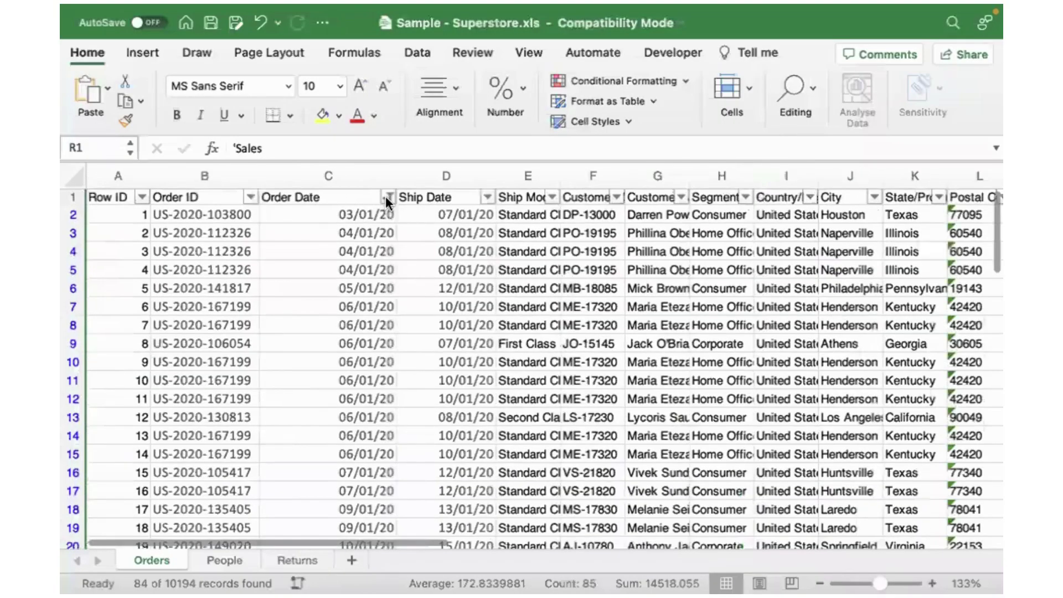
{"action": "left_click", "coordinate": [389, 198]}
{"action": "left_click", "coordinate": [432, 490]}
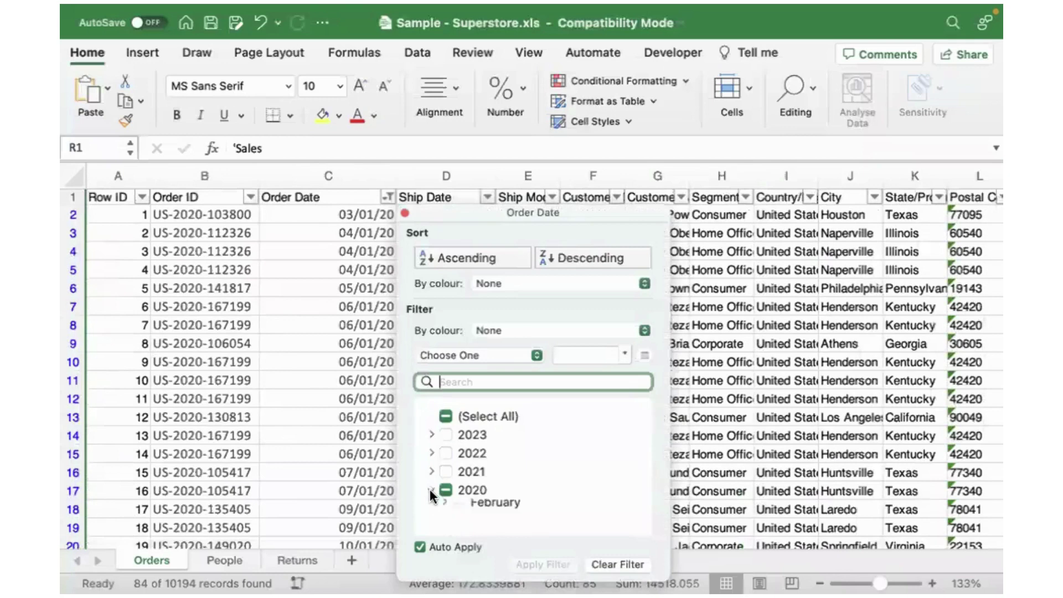
{"action": "scroll", "coordinate": [440, 460], "scroll_direction": "down", "scroll_amount": 3}
{"action": "left_click", "coordinate": [444, 431]}
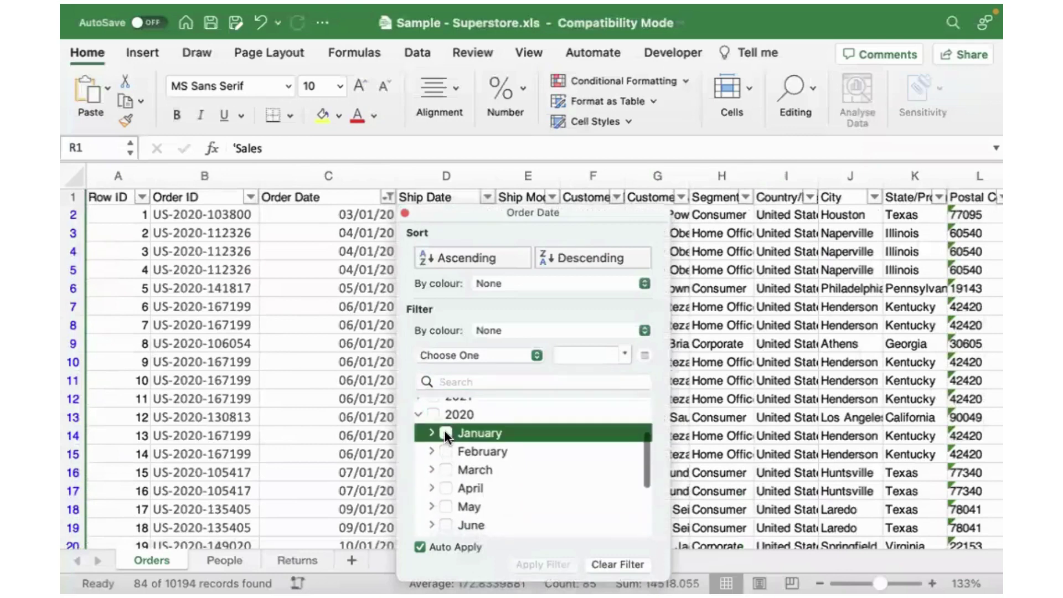
{"action": "left_click", "coordinate": [443, 446]}
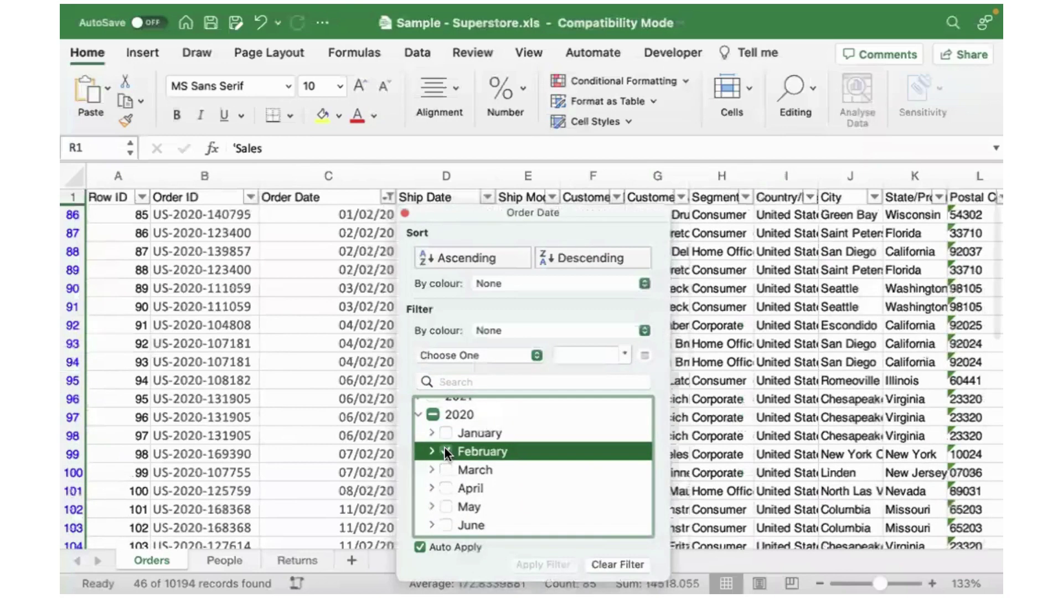
{"action": "left_click", "coordinate": [755, 332]}
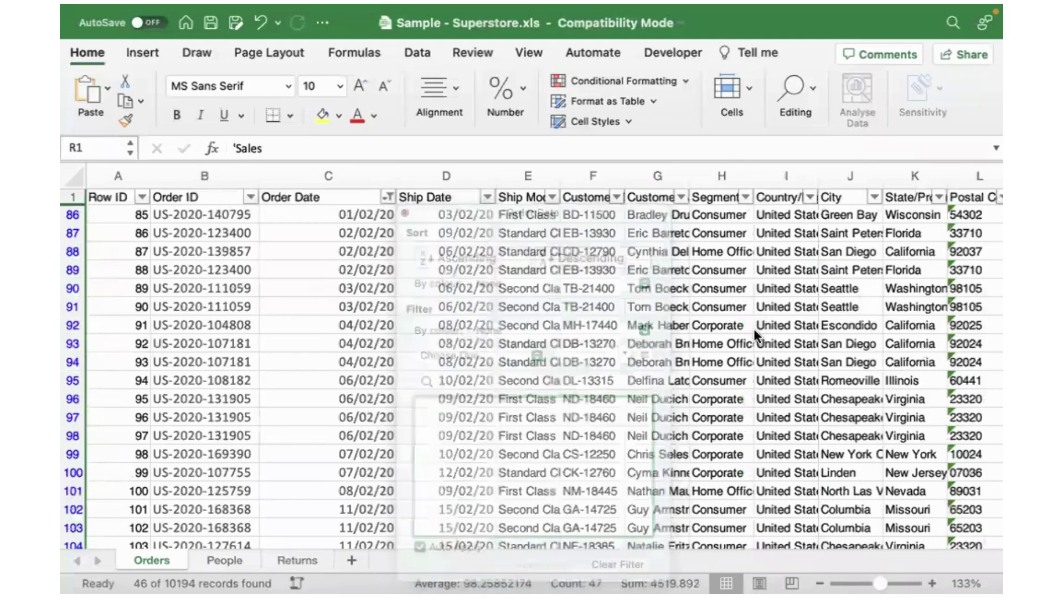
Check the filtered February dates in the Order Date column down to the last record
{"action": "left_click", "coordinate": [366, 176]}
{"action": "scroll", "coordinate": [326, 298], "scroll_direction": "down", "scroll_amount": 15}
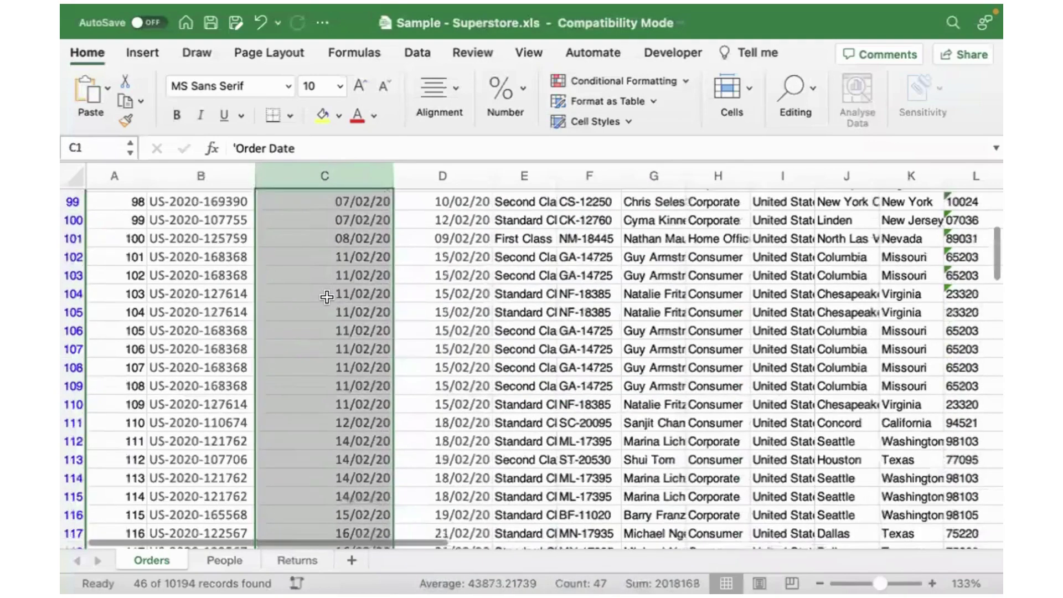
{"action": "left_click", "coordinate": [319, 256]}
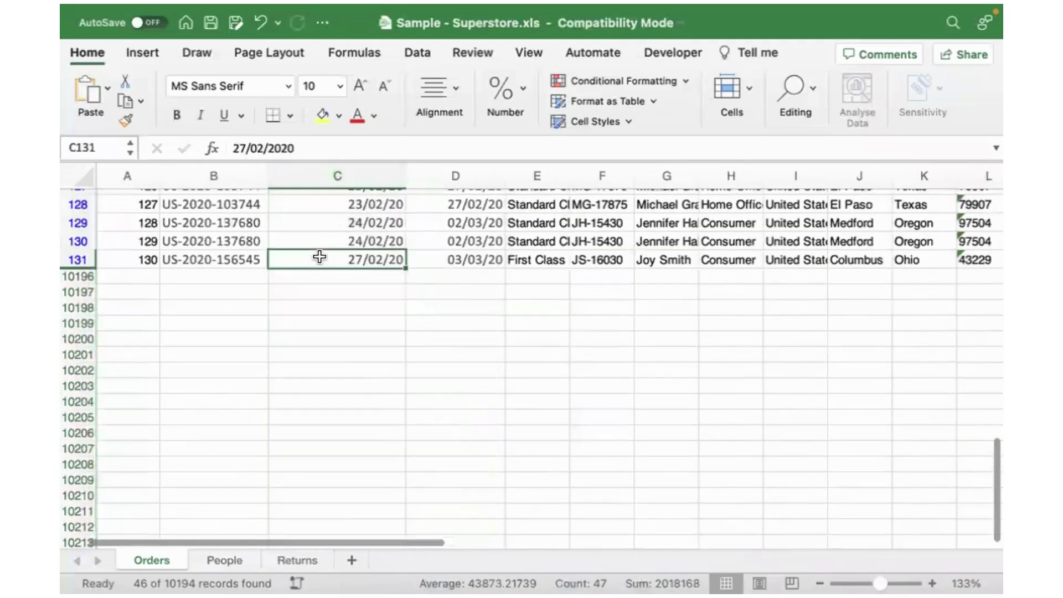
{"action": "scroll", "coordinate": [319, 256], "scroll_direction": "up", "scroll_amount": 15}
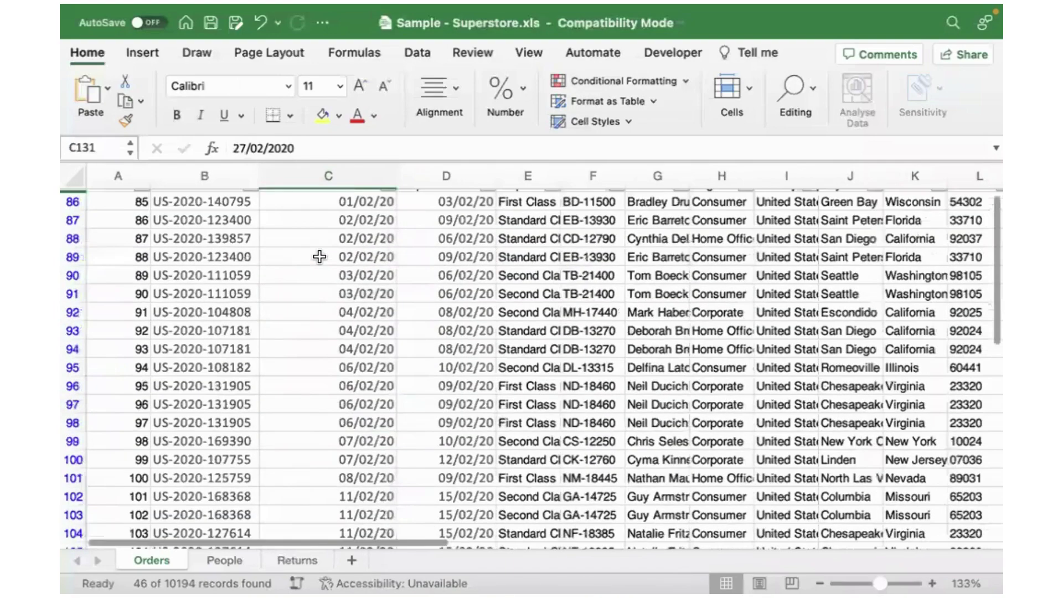
Select the Sales column from its header down and read the sum of the filtered February 2020 records
{"action": "key", "text": "ctrl+Right"}
{"action": "key", "text": "ctrl+Up"}
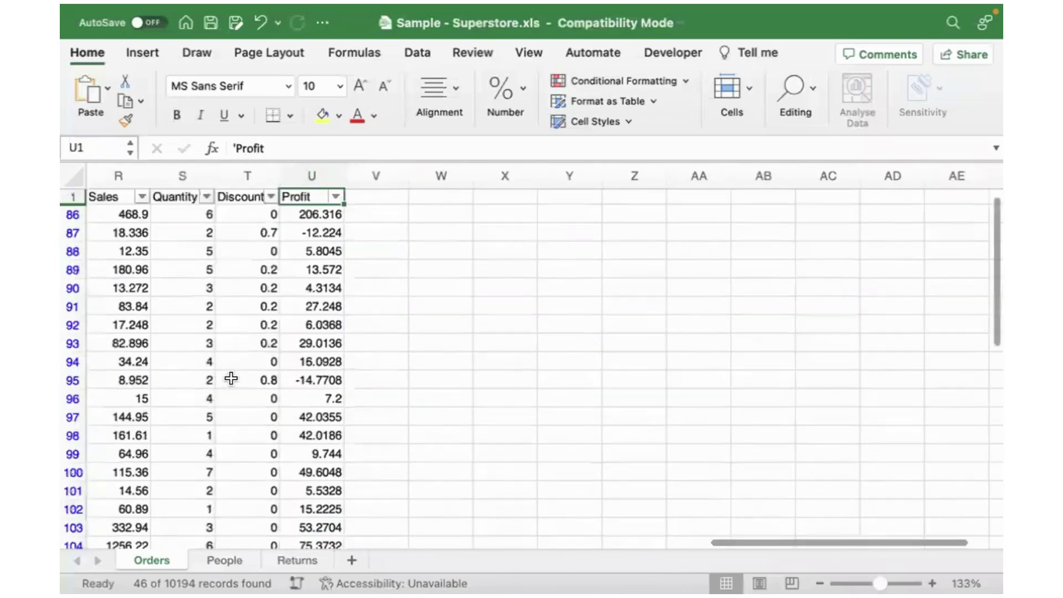
{"action": "key", "text": "Left"}
{"action": "key", "text": "Left"}
{"action": "key", "text": "Left"}
{"action": "key", "text": "ctrl+shift+Down"}
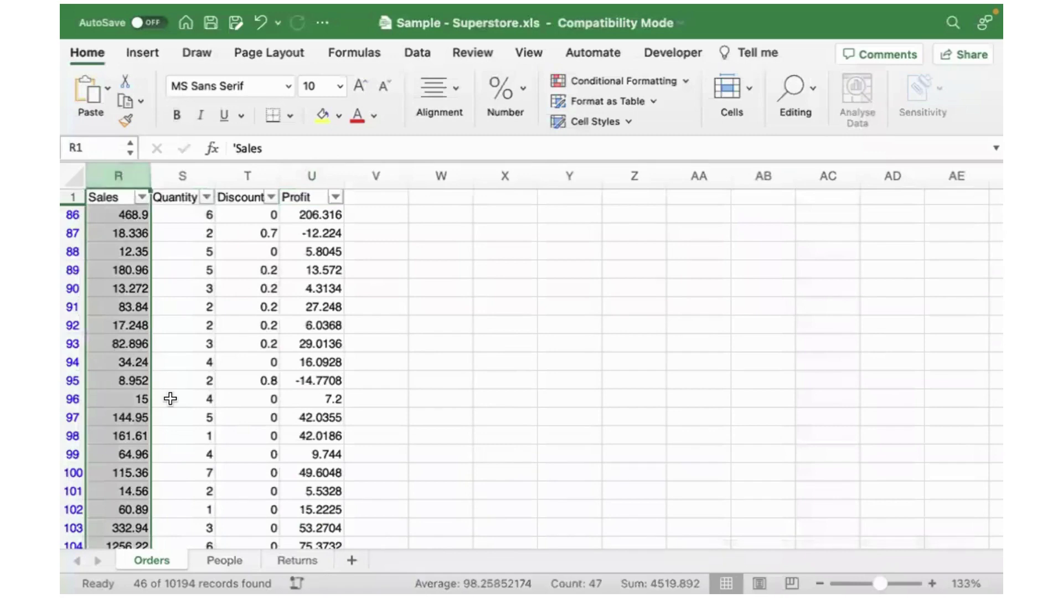
{"action": "scroll", "coordinate": [170, 399], "scroll_direction": "left", "scroll_amount": 2}
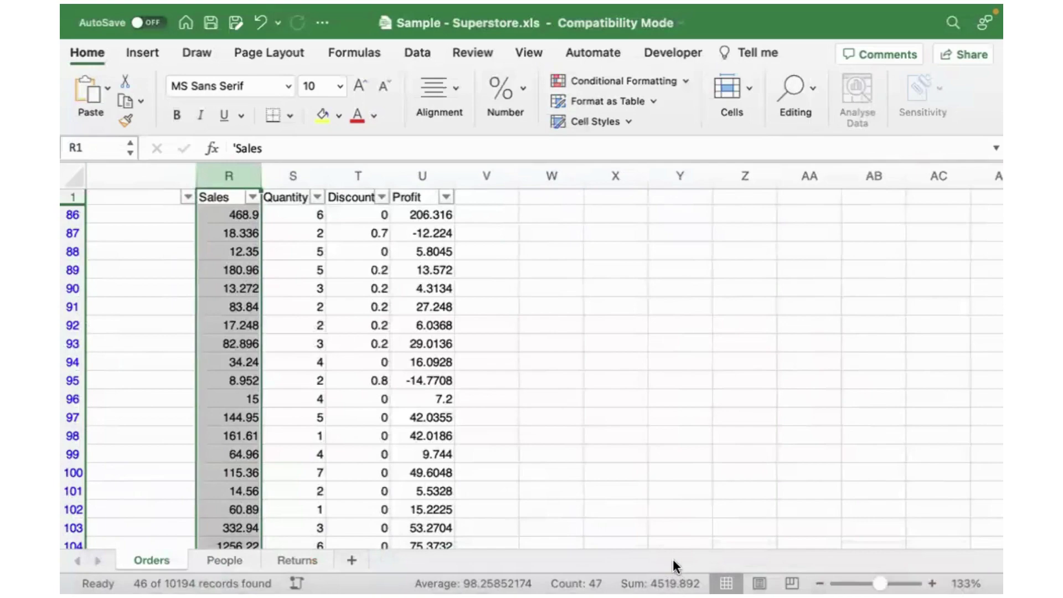
Switch to Tableau and inspect the January 2020 mark on the sales line chart
{"action": "key", "text": "super+Tab"}
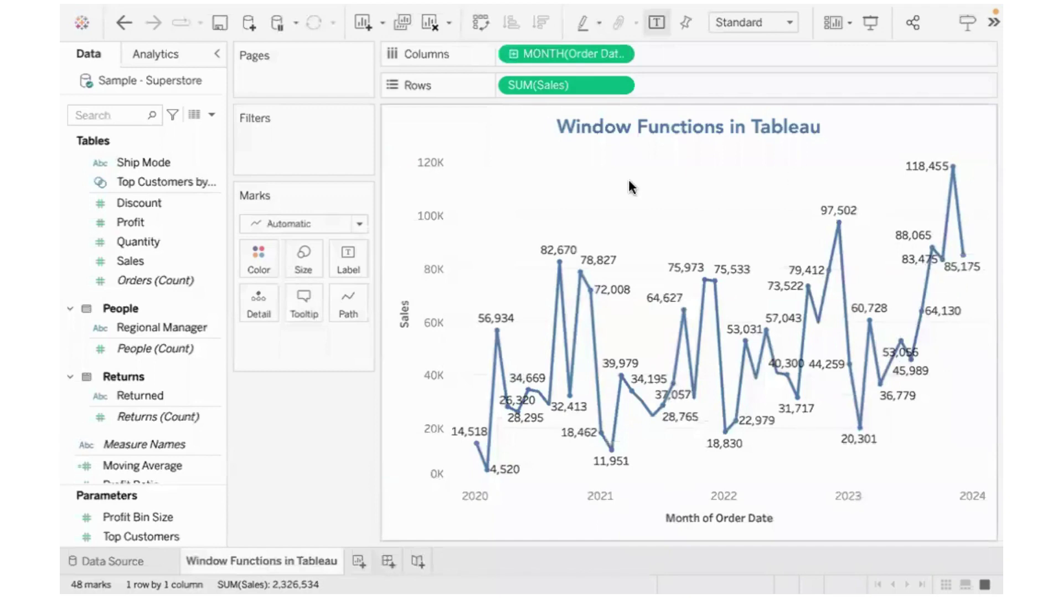
{"action": "mouse_move", "coordinate": [476, 451]}
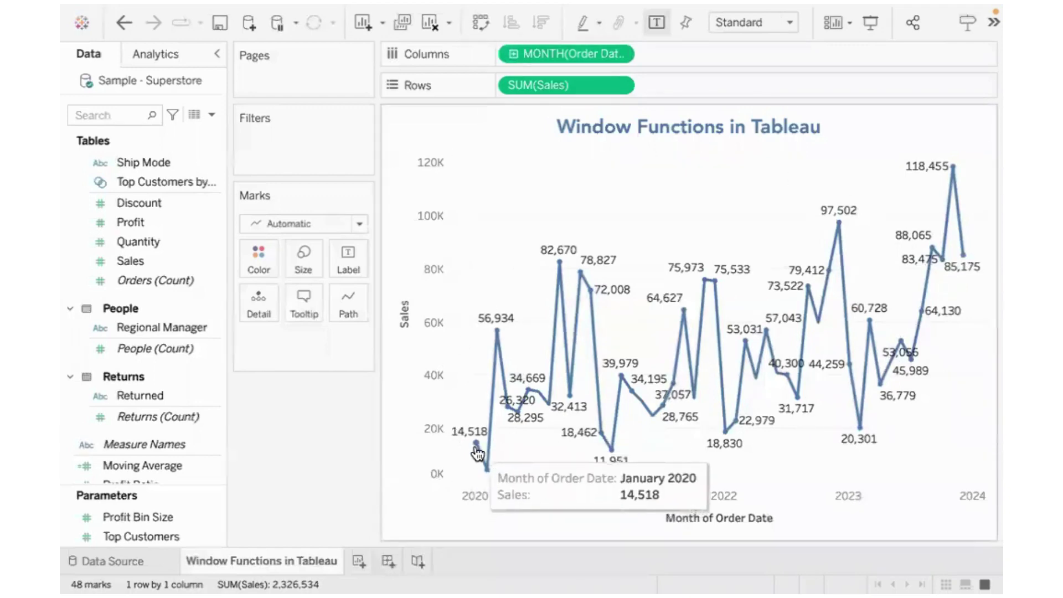
Create a calculated field named Window_Average
{"action": "mouse_move", "coordinate": [523, 425]}
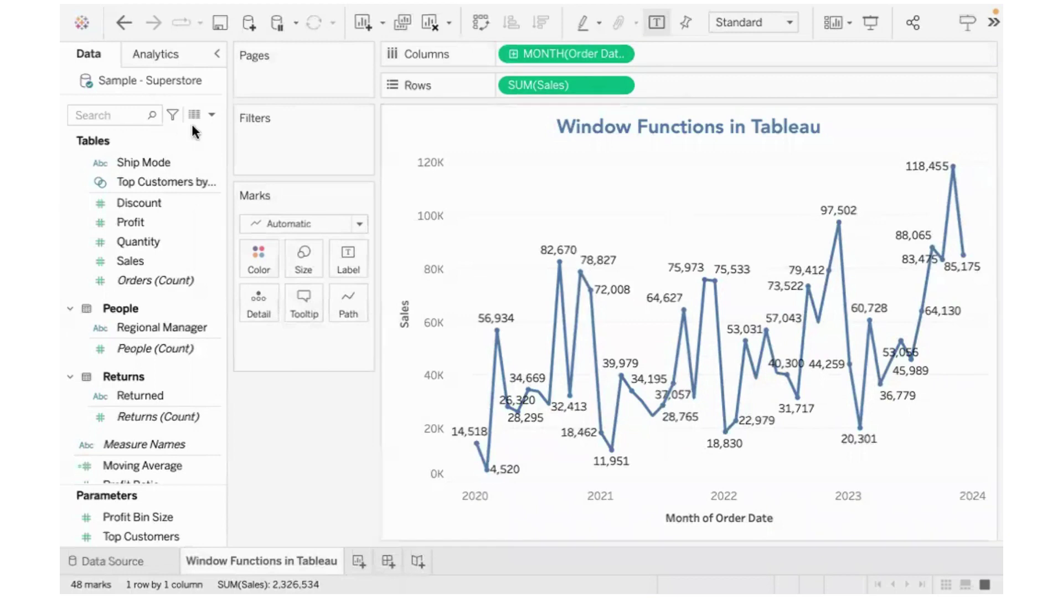
{"action": "left_click", "coordinate": [211, 115]}
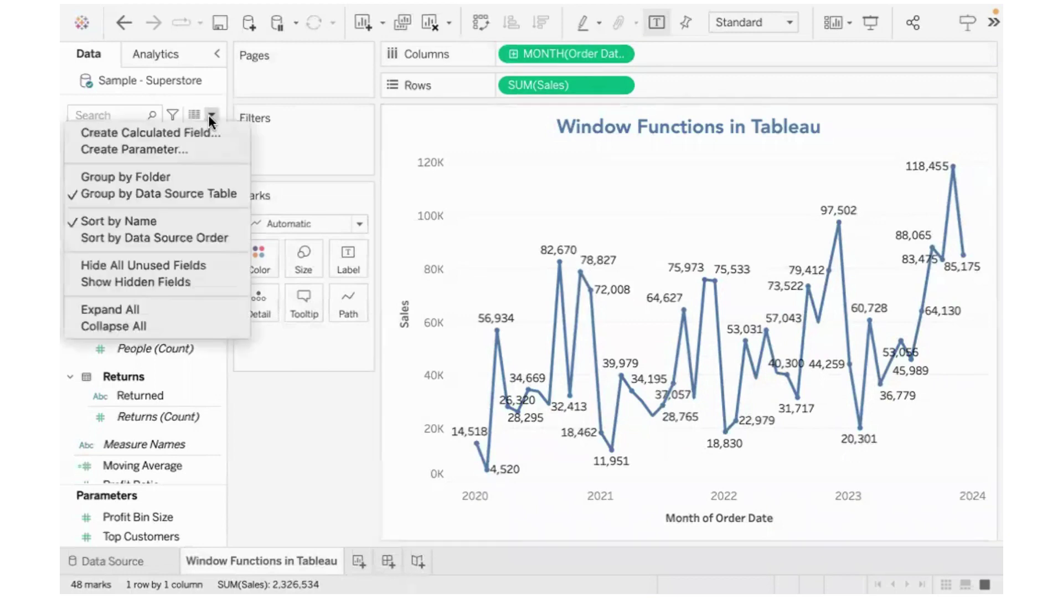
{"action": "left_click", "coordinate": [190, 134]}
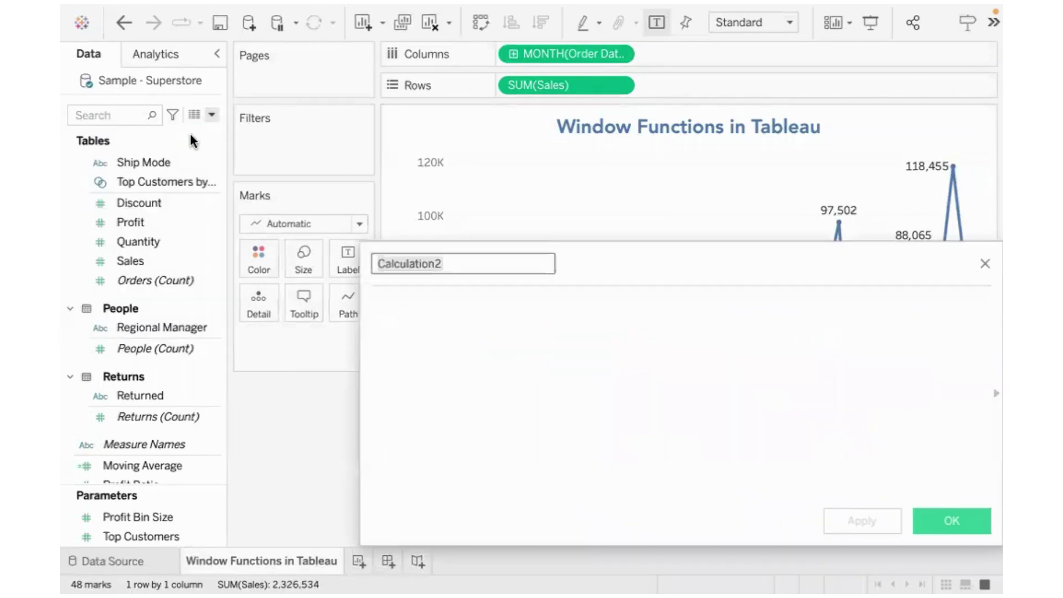
{"action": "type", "text": "Window"}
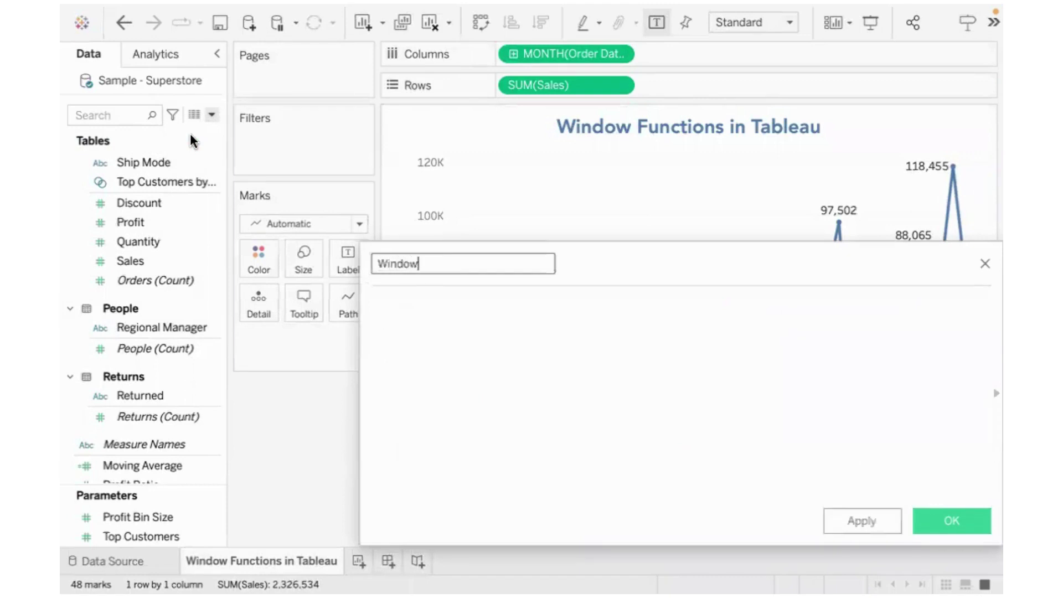
{"action": "type", "text": "_Average"}
{"action": "key", "text": "Tab"}
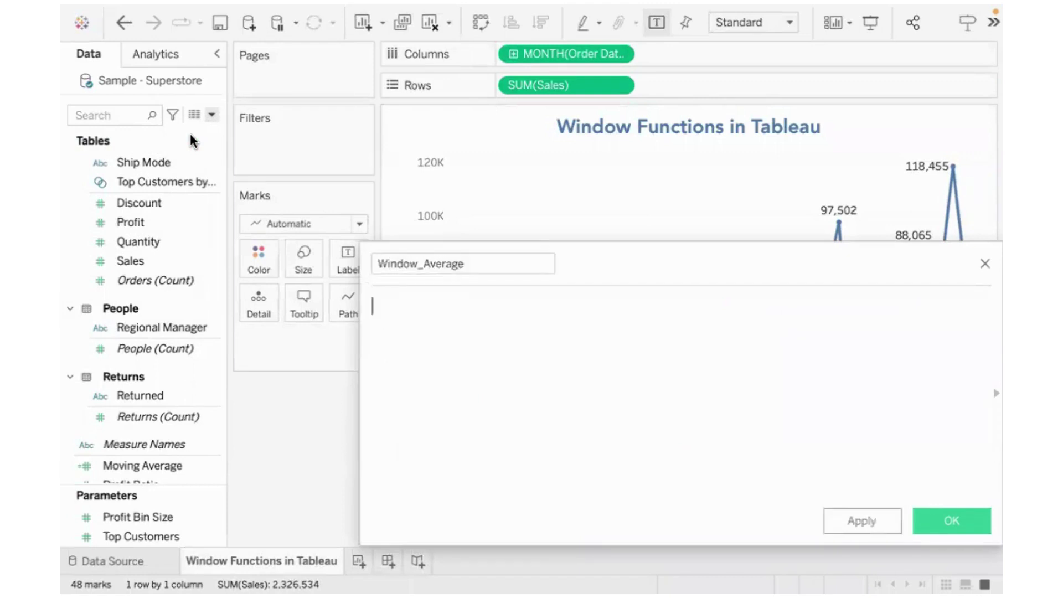
Enter the formula AVG(SUM([Sales])) for the Window_Average calculated field
{"action": "type", "text": "avg"}
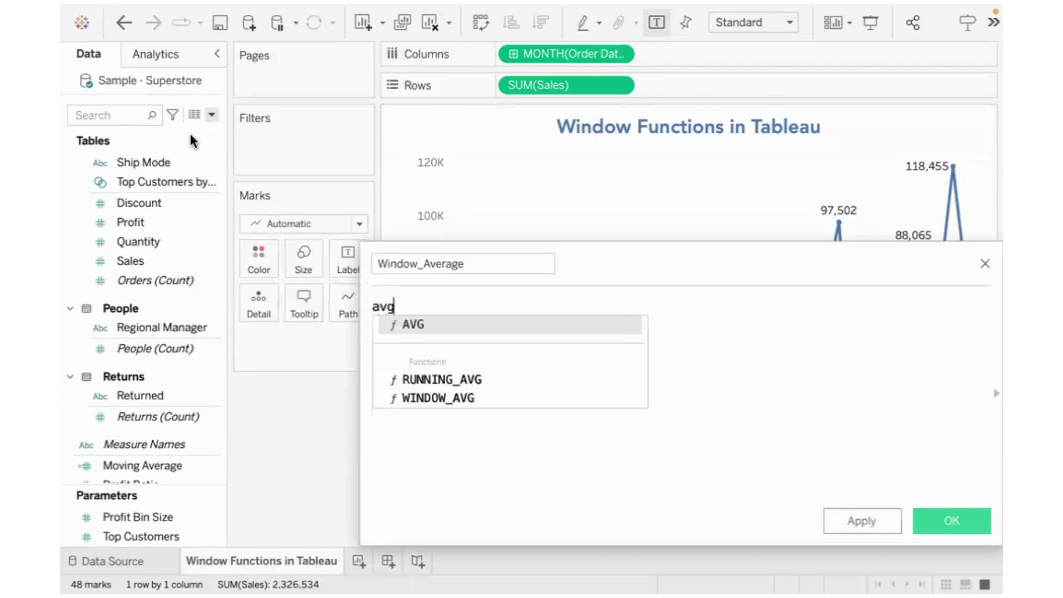
{"action": "key", "text": "Return"}
{"action": "type", "text": "sum"}
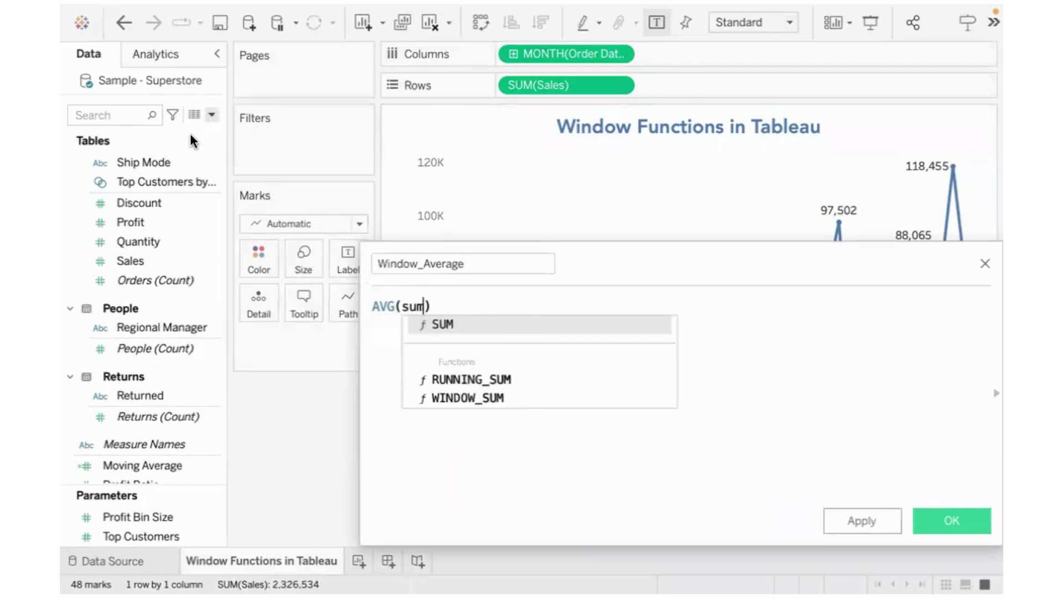
{"action": "key", "text": "Return"}
{"action": "type", "text": "sa"}
{"action": "key", "text": "Return"}
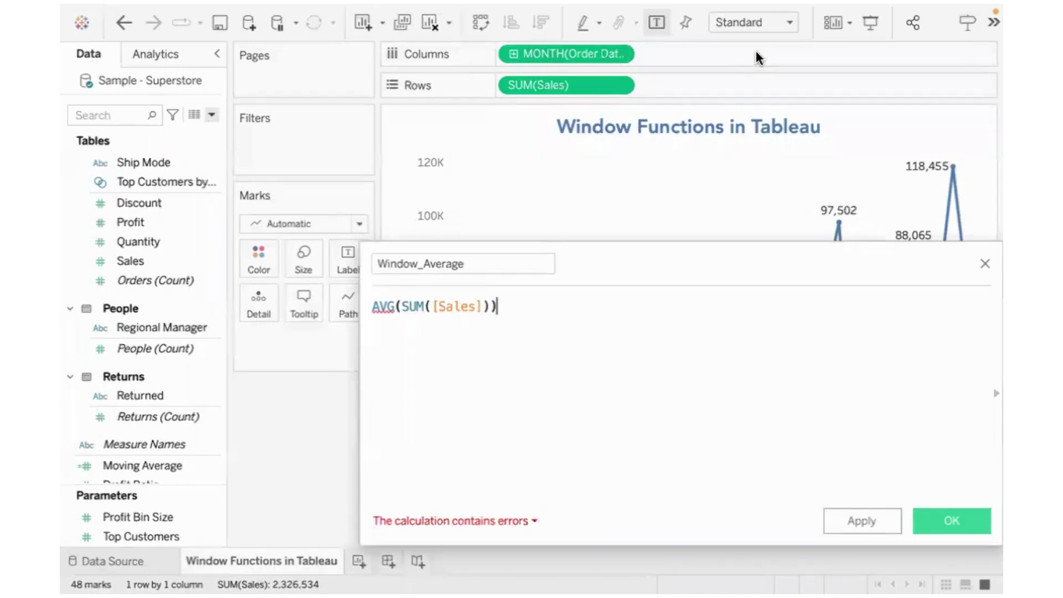
{"action": "mouse_move", "coordinate": [373, 316]}
{"action": "left_mouse_down"}
{"action": "mouse_move", "coordinate": [462, 325]}
{"action": "mouse_move", "coordinate": [501, 278]}
{"action": "mouse_move", "coordinate": [425, 281]}
{"action": "mouse_move", "coordinate": [398, 300]}
{"action": "mouse_move", "coordinate": [413, 320]}
{"action": "left_mouse_up"}
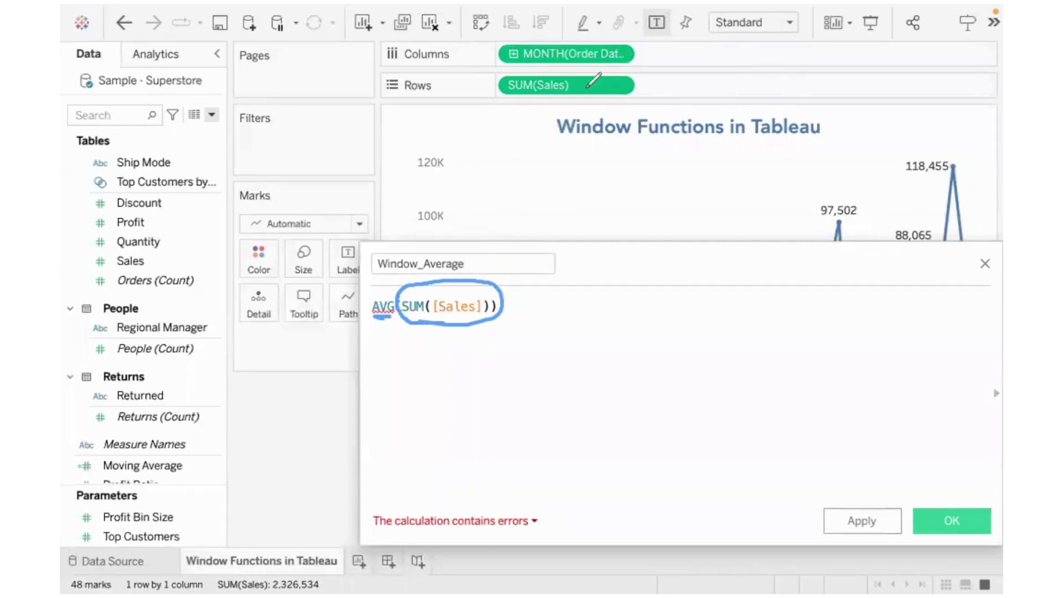
{"action": "mouse_move", "coordinate": [578, 76]}
{"action": "left_mouse_down"}
{"action": "mouse_move", "coordinate": [501, 72]}
{"action": "mouse_move", "coordinate": [474, 88]}
{"action": "mouse_move", "coordinate": [565, 107]}
{"action": "mouse_move", "coordinate": [582, 90]}
{"action": "left_mouse_up"}
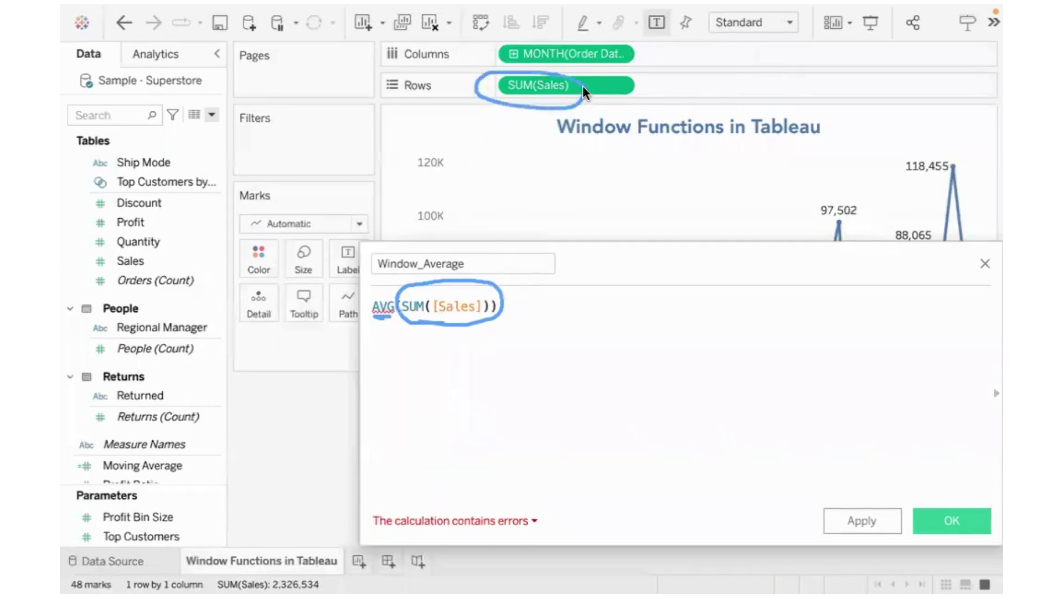
{"action": "left_click_drag", "start_coordinate": [372, 329], "coordinate": [491, 313]}
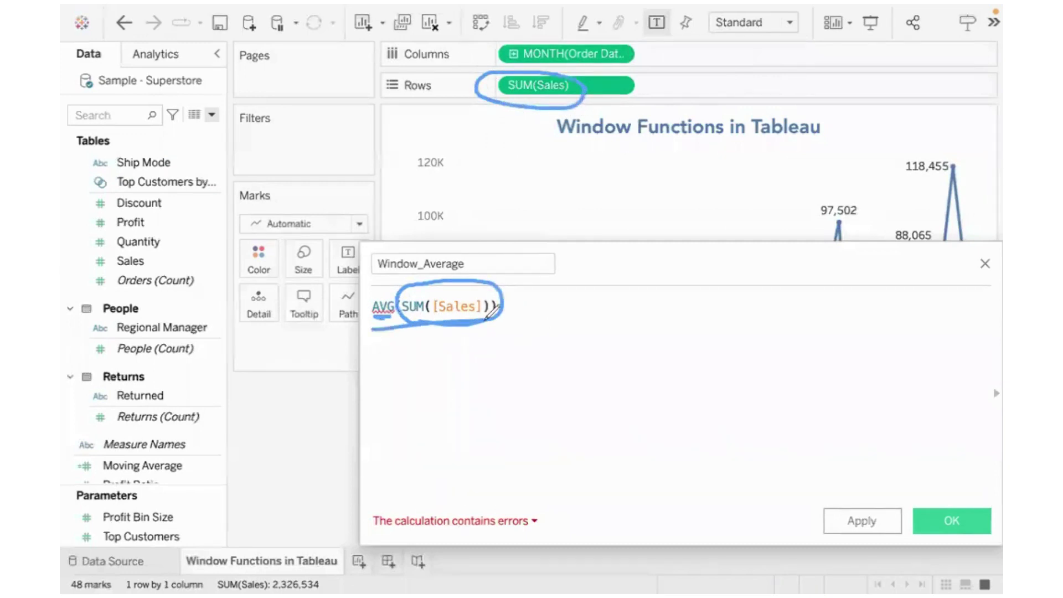
{"action": "key", "text": "e"}
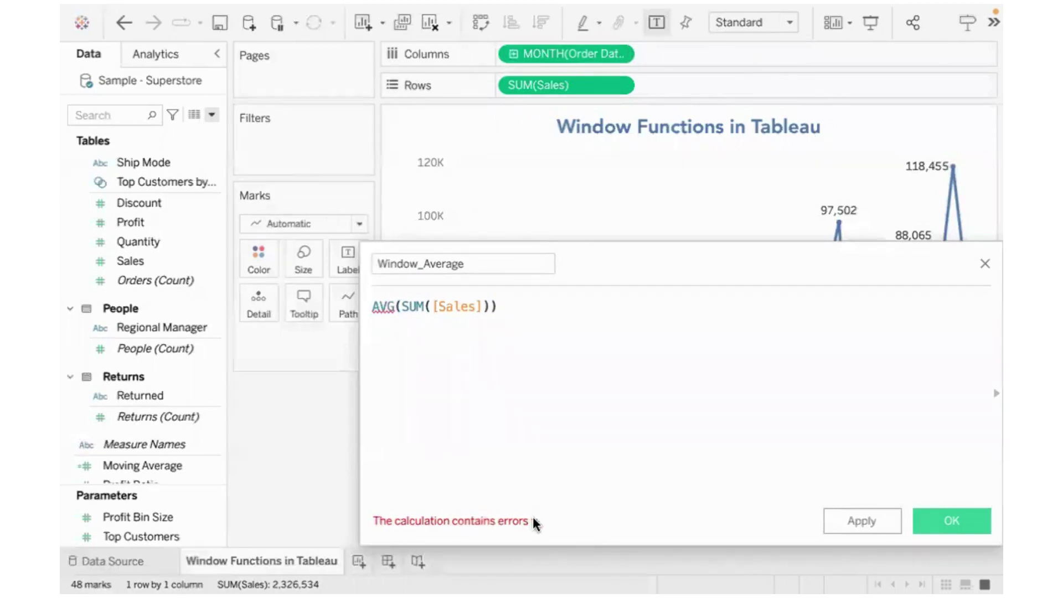
Read the calculation's error details and examine the AVG and SUM([Sales]) parts of the formula
{"action": "left_click_drag", "start_coordinate": [631, 258], "coordinate": [539, 206]}
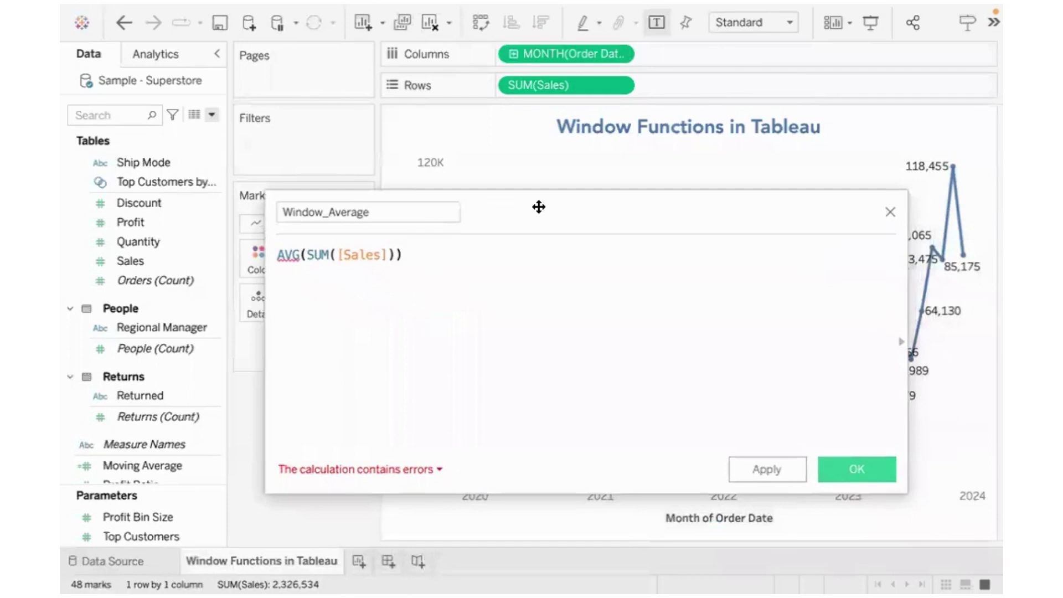
{"action": "left_click", "coordinate": [437, 469]}
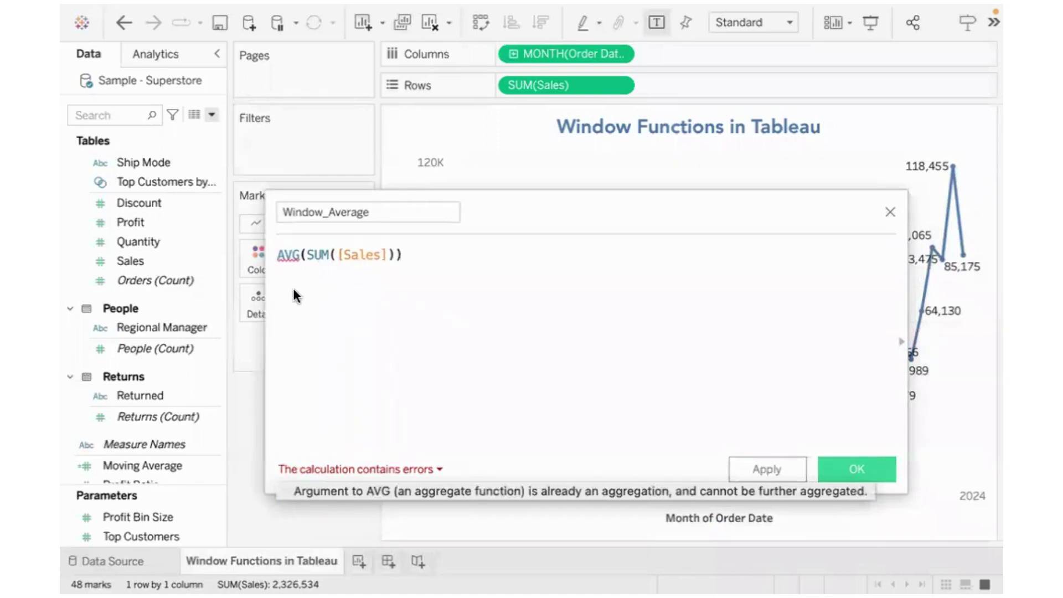
{"action": "left_click", "coordinate": [359, 332]}
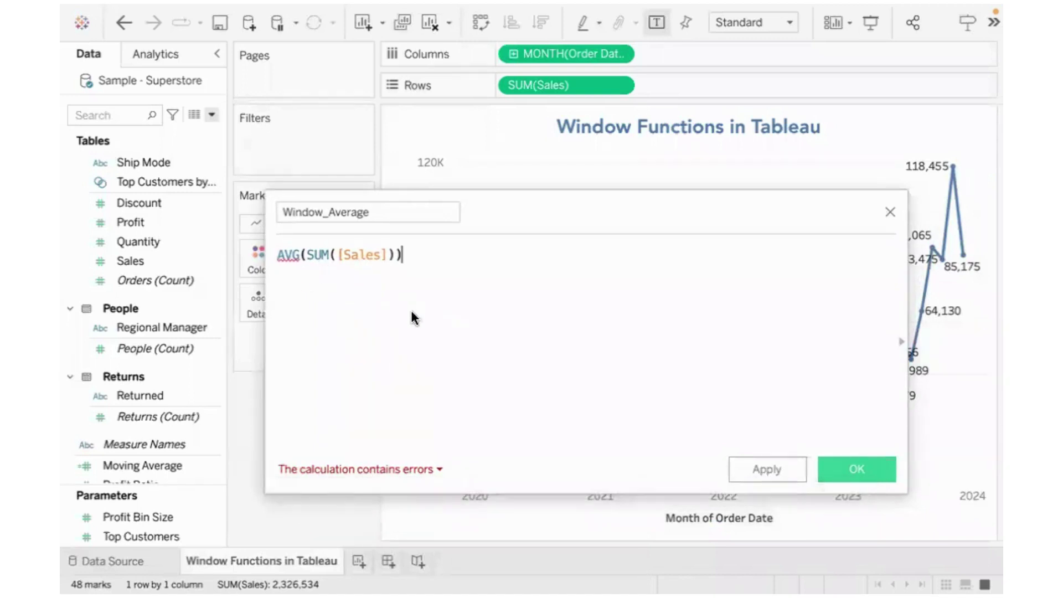
{"action": "left_click_drag", "start_coordinate": [550, 205], "coordinate": [598, 205]}
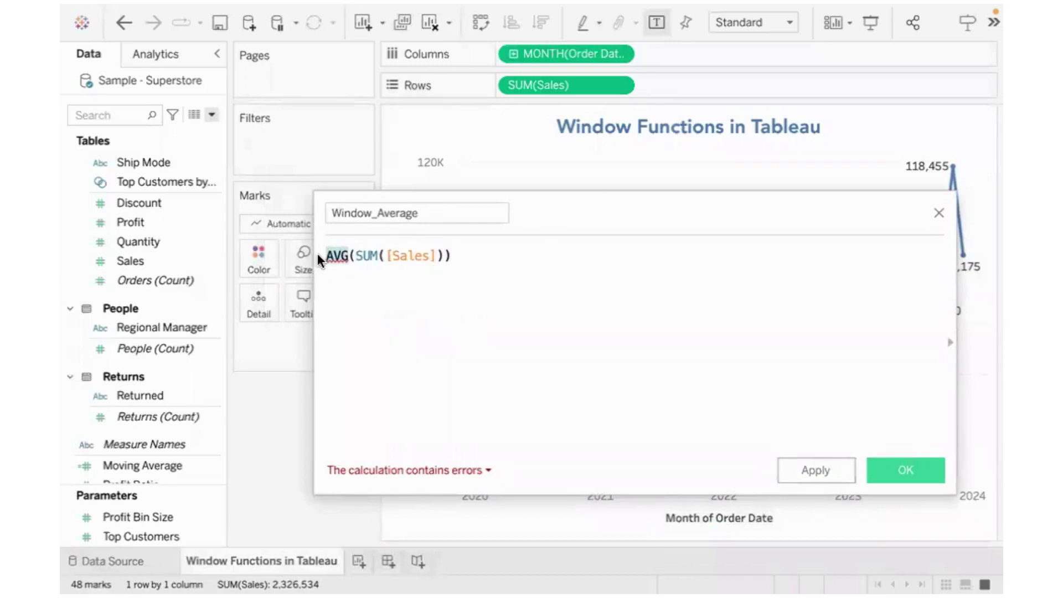
{"action": "left_click_drag", "start_coordinate": [356, 256], "coordinate": [447, 257]}
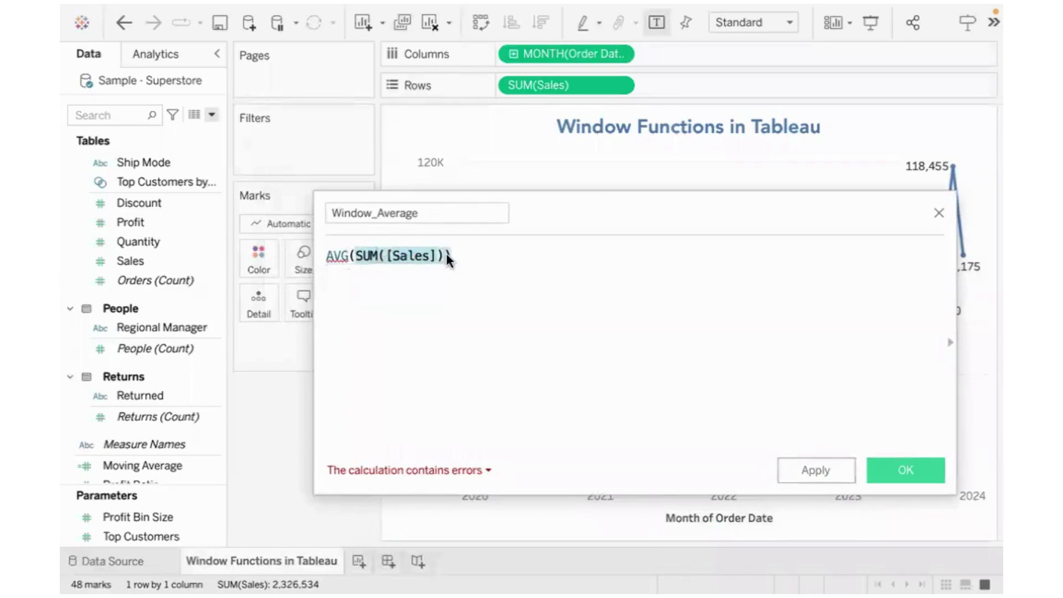
Replace AVG with WINDOW_AVG so the formula reads WINDOW_AVG(SUM([Sales])), and save the calculated field
{"action": "left_click", "coordinate": [401, 282]}
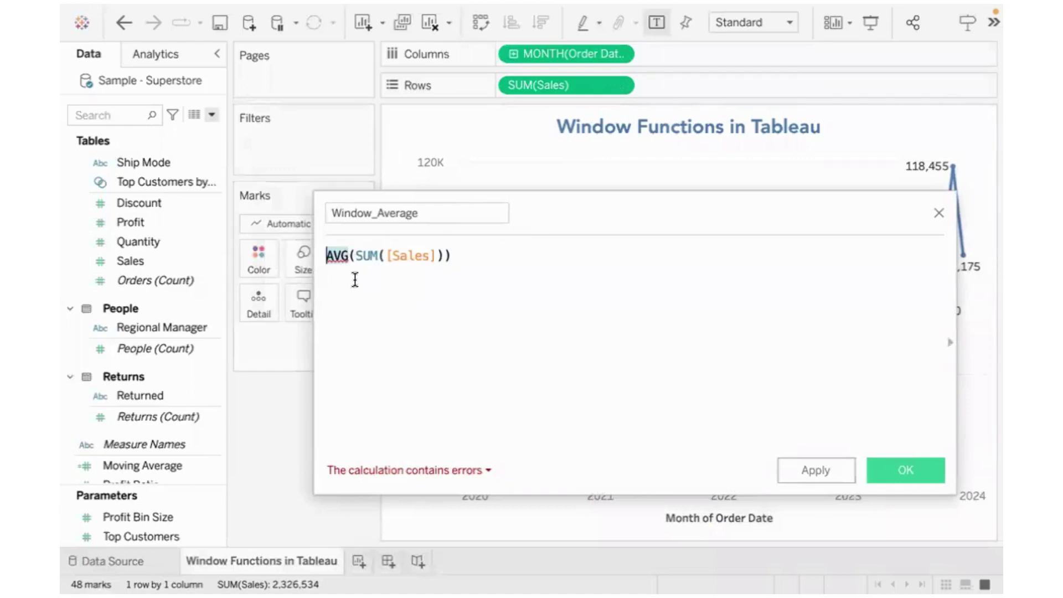
{"action": "type", "text": "wind"}
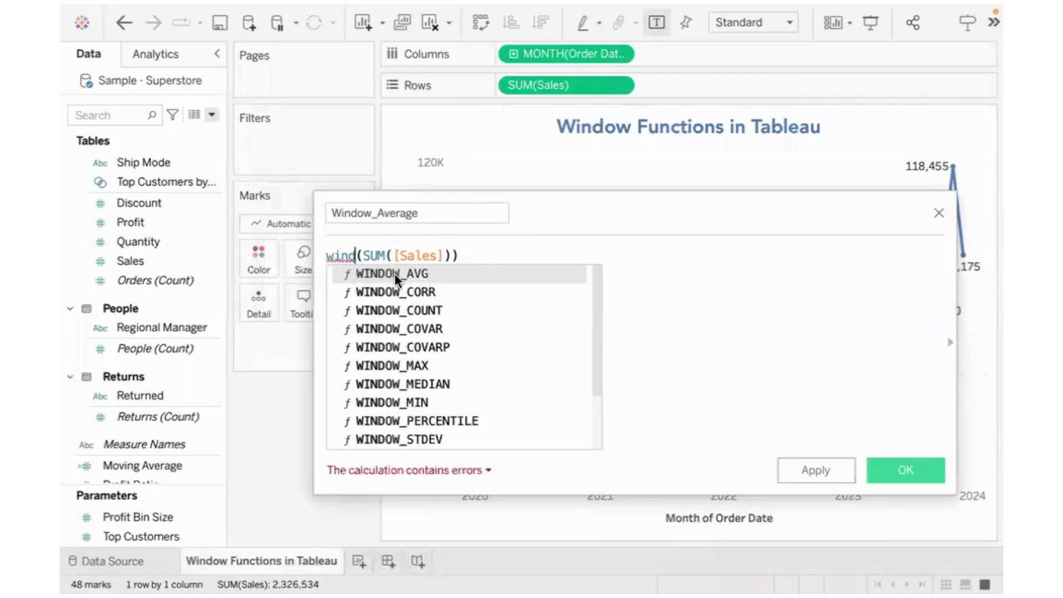
{"action": "left_click", "coordinate": [394, 273]}
{"action": "left_click", "coordinate": [410, 349]}
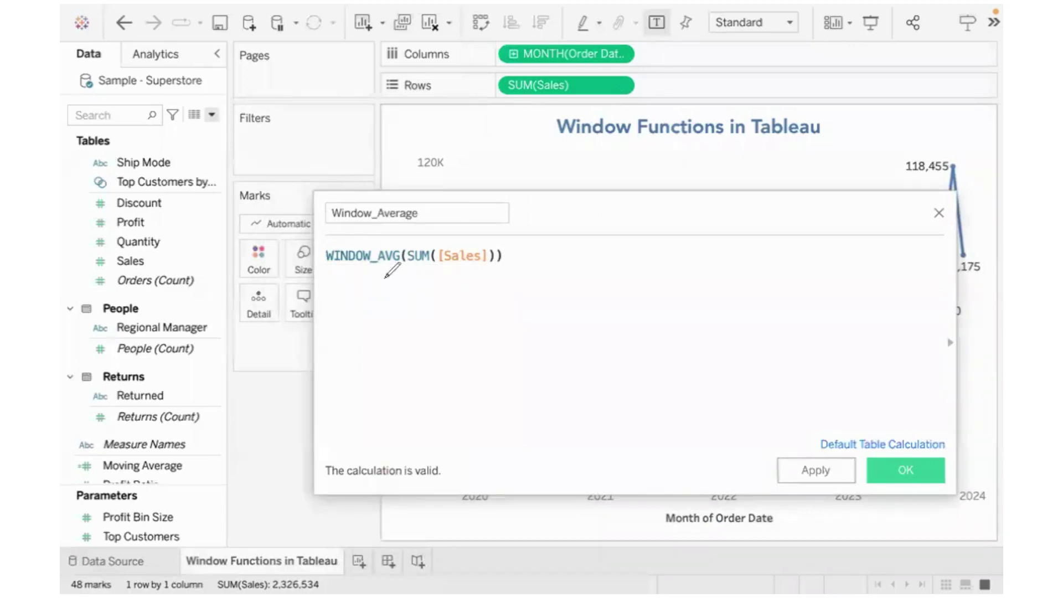
{"action": "mouse_move", "coordinate": [379, 277]}
{"action": "left_mouse_down"}
{"action": "mouse_move", "coordinate": [507, 262]}
{"action": "mouse_move", "coordinate": [499, 229]}
{"action": "mouse_move", "coordinate": [408, 241]}
{"action": "mouse_move", "coordinate": [413, 267]}
{"action": "mouse_move", "coordinate": [446, 273]}
{"action": "left_mouse_up"}
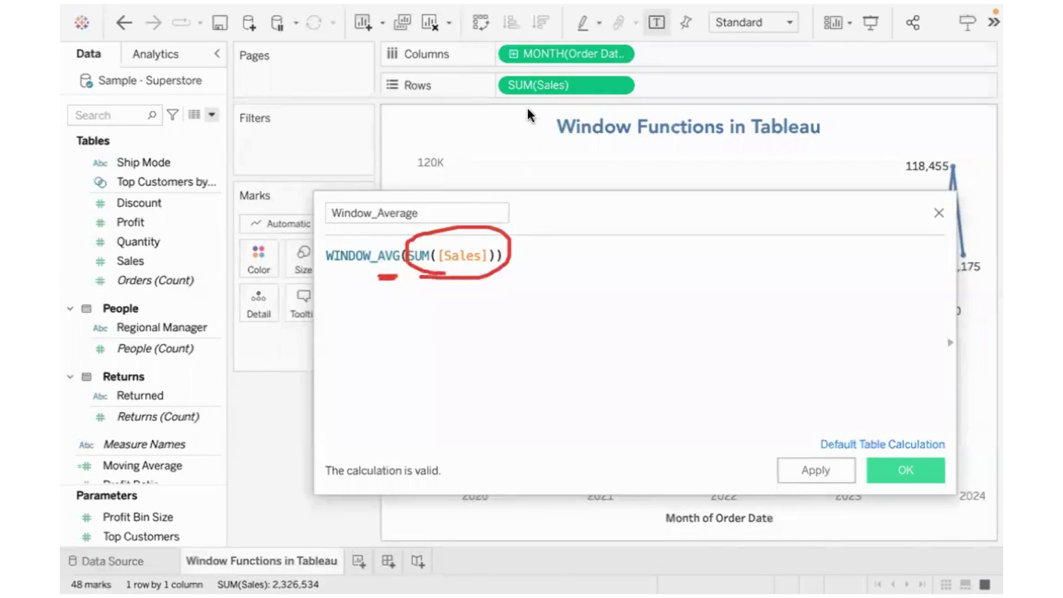
{"action": "left_click_drag", "start_coordinate": [526, 96], "coordinate": [589, 95]}
{"action": "mouse_move", "coordinate": [342, 271]}
{"action": "left_mouse_down"}
{"action": "mouse_move", "coordinate": [367, 245]}
{"action": "mouse_move", "coordinate": [323, 241]}
{"action": "mouse_move", "coordinate": [330, 272]}
{"action": "left_mouse_up"}
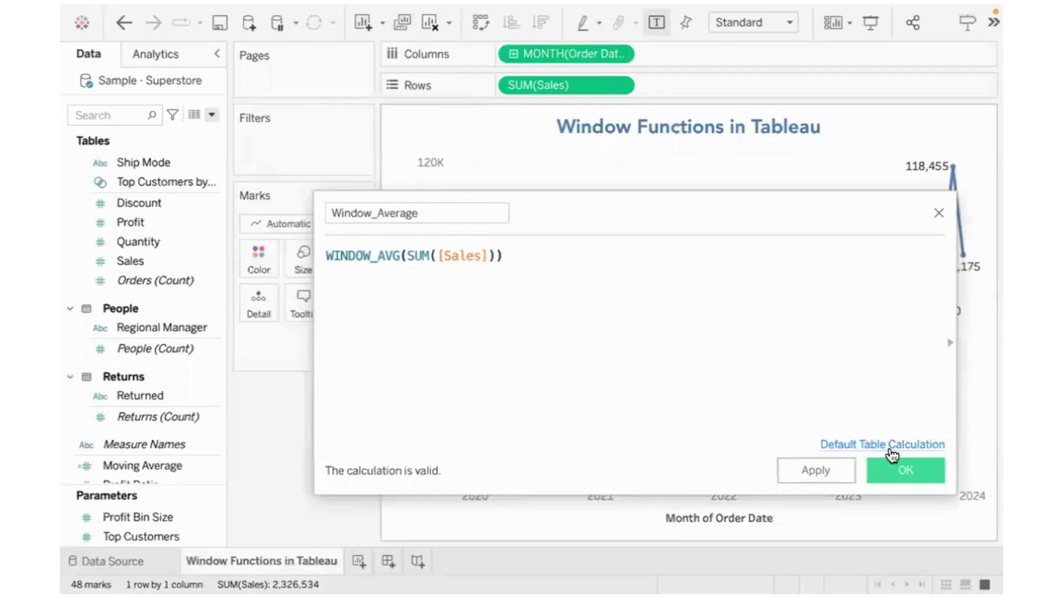
{"action": "left_click", "coordinate": [894, 470]}
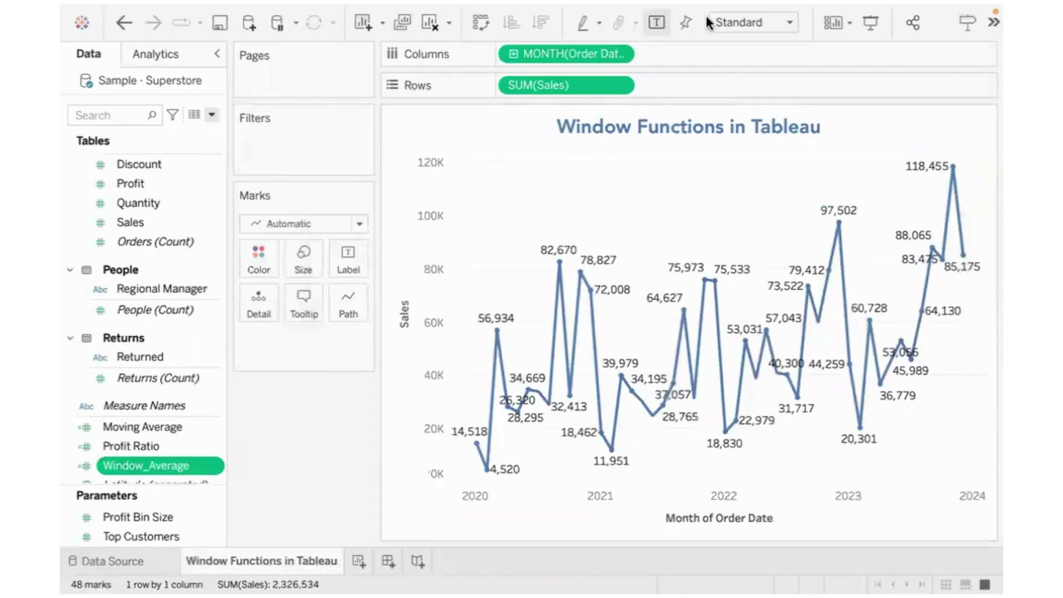
Hide the mark labels on the line chart and add Window_Average to the marks as a detail
{"action": "left_click", "coordinate": [654, 23]}
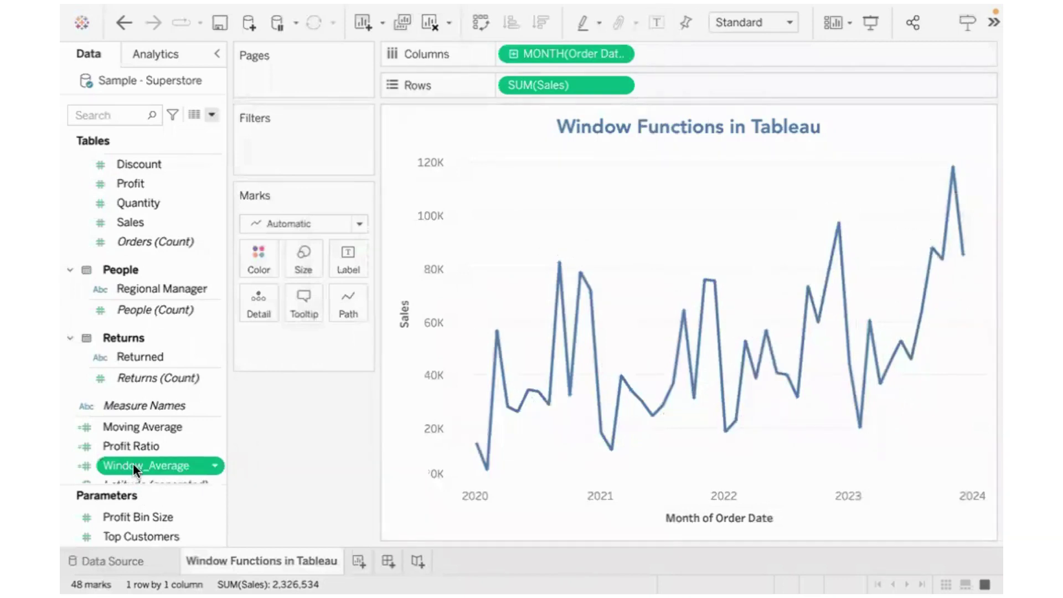
{"action": "left_click_drag", "start_coordinate": [133, 463], "coordinate": [257, 302]}
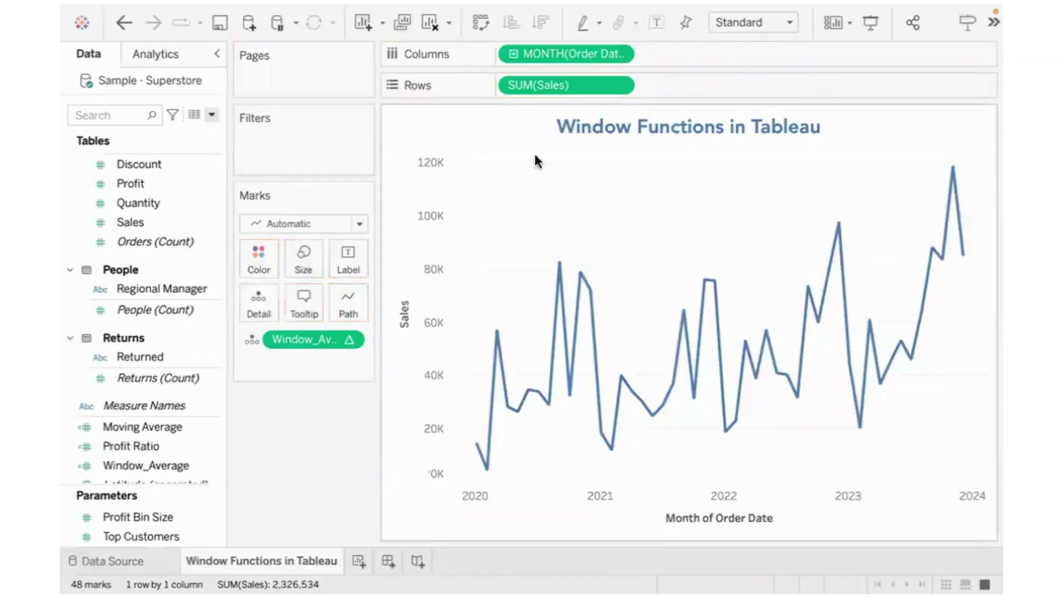
Start editing the sheet title and add a second line reading "Average =" below the sheet name
{"action": "double_click", "coordinate": [601, 130]}
{"action": "left_click", "coordinate": [741, 337]}
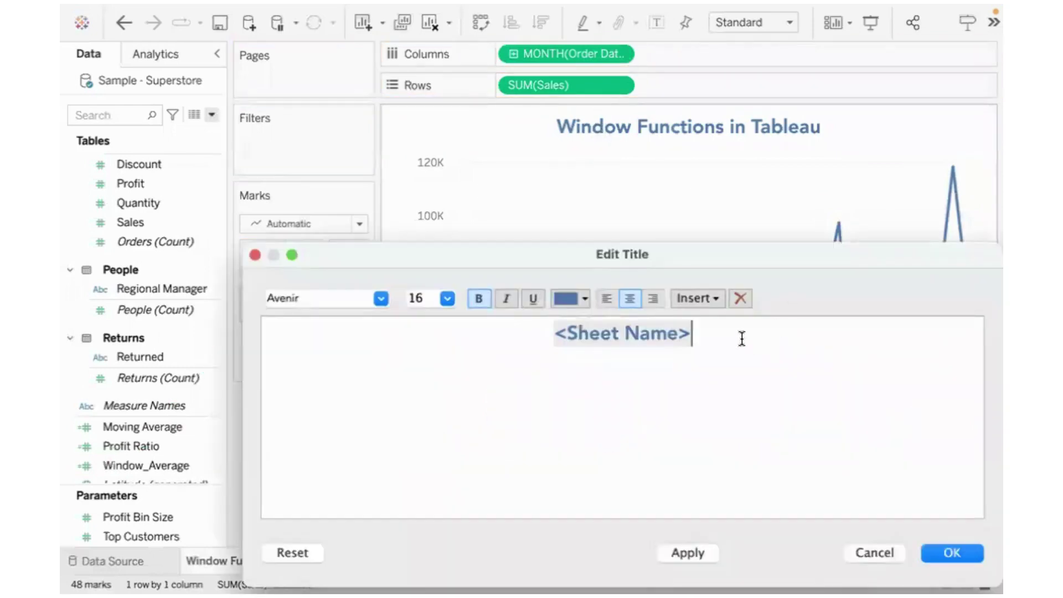
{"action": "key", "text": "Return"}
{"action": "type", "text": "Avegar"}
{"action": "key", "text": "BackSpace"}
{"action": "key", "text": "BackSpace"}
{"action": "key", "text": "BackSpace"}
{"action": "type", "text": "rage ="}
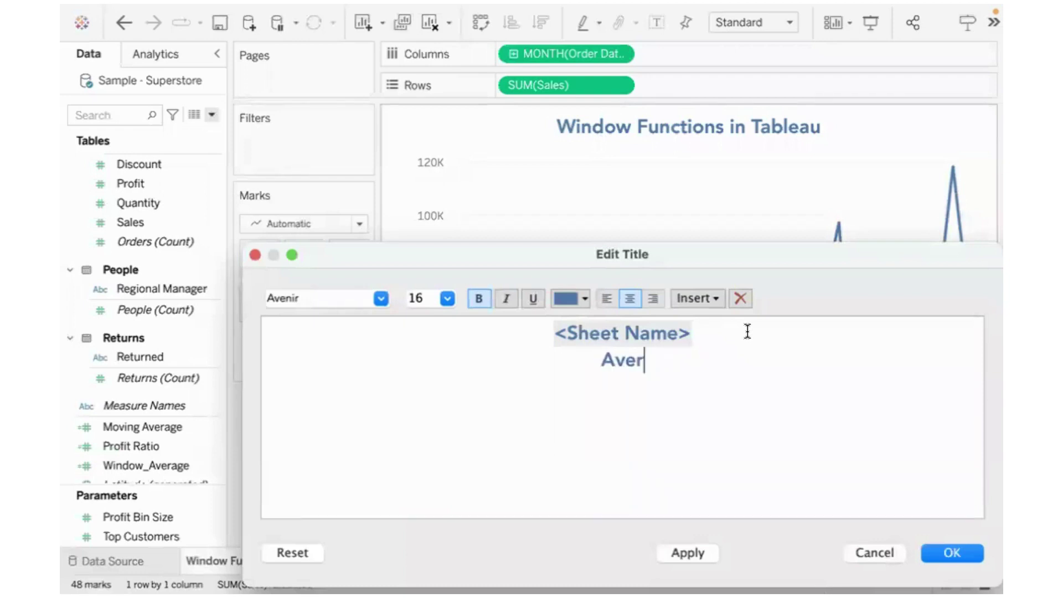
Insert the AGG(Window_Average) field after "Average =", put "Window" before it and apply the title
{"action": "left_click", "coordinate": [715, 298]}
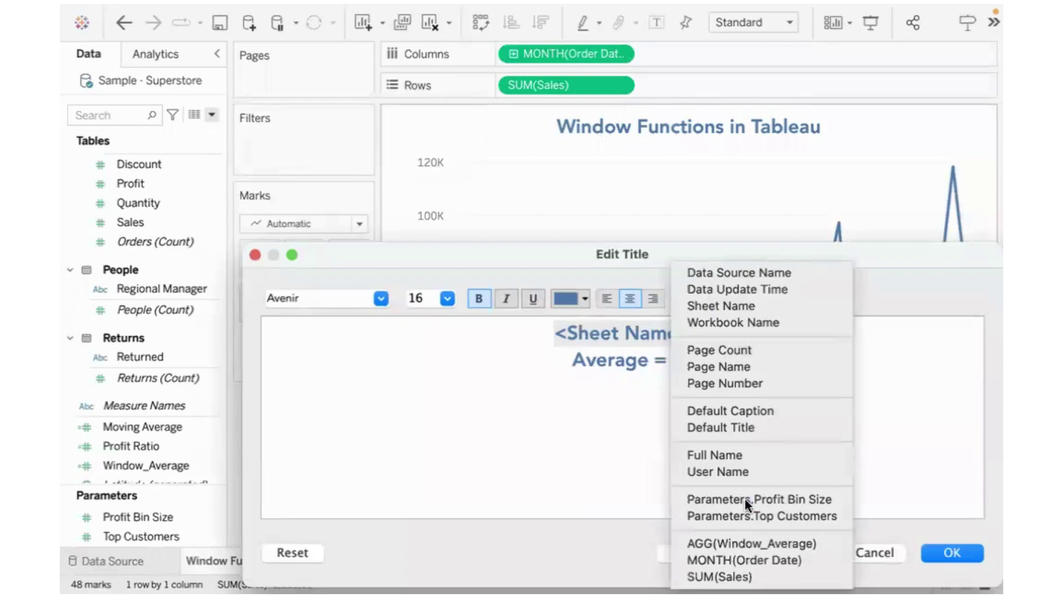
{"action": "left_click", "coordinate": [732, 540]}
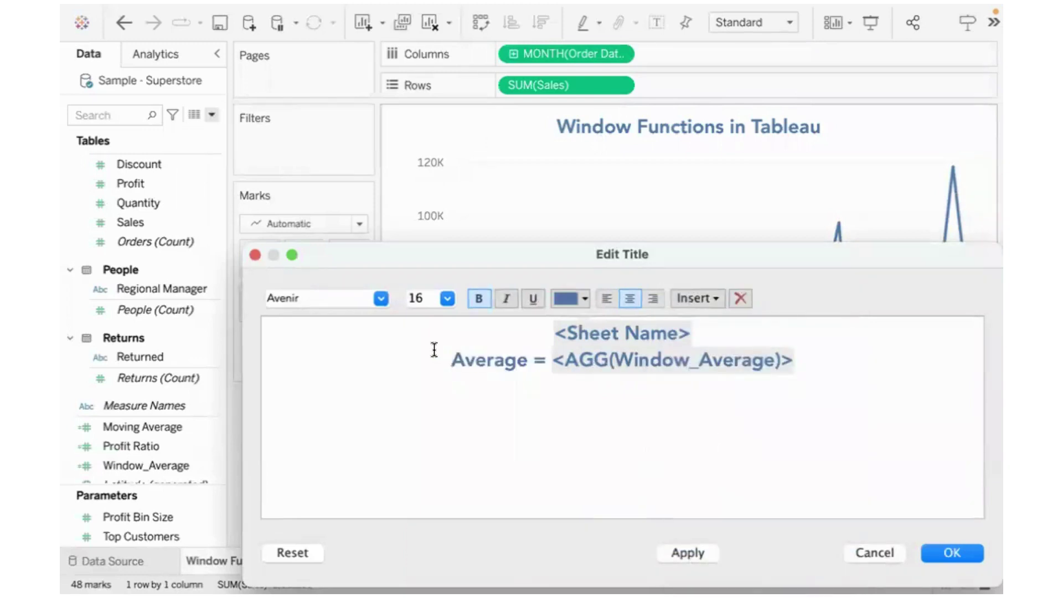
{"action": "type", "text": "Window"}
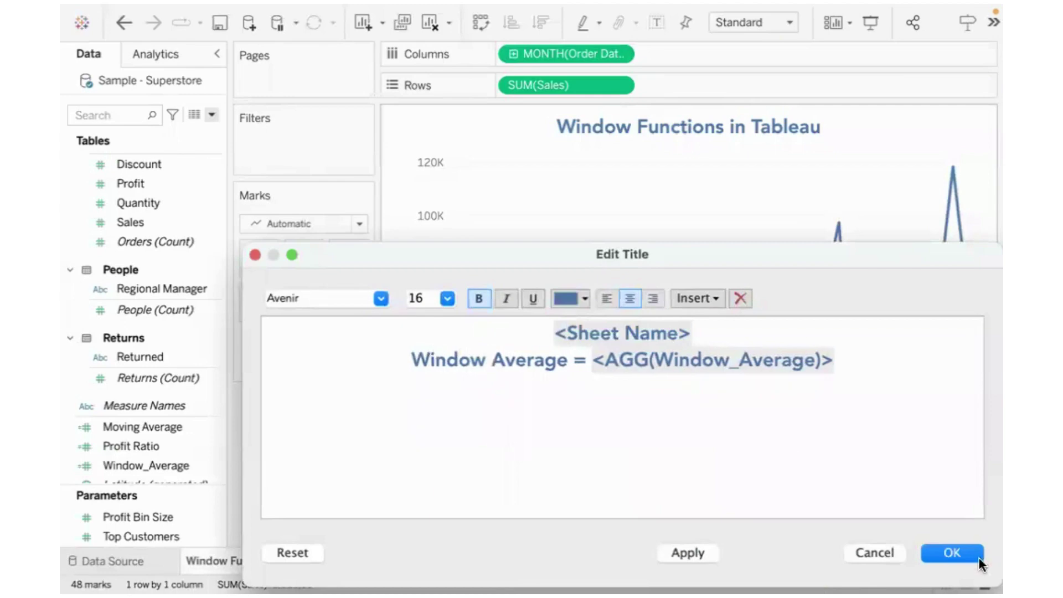
{"action": "left_click", "coordinate": [951, 553]}
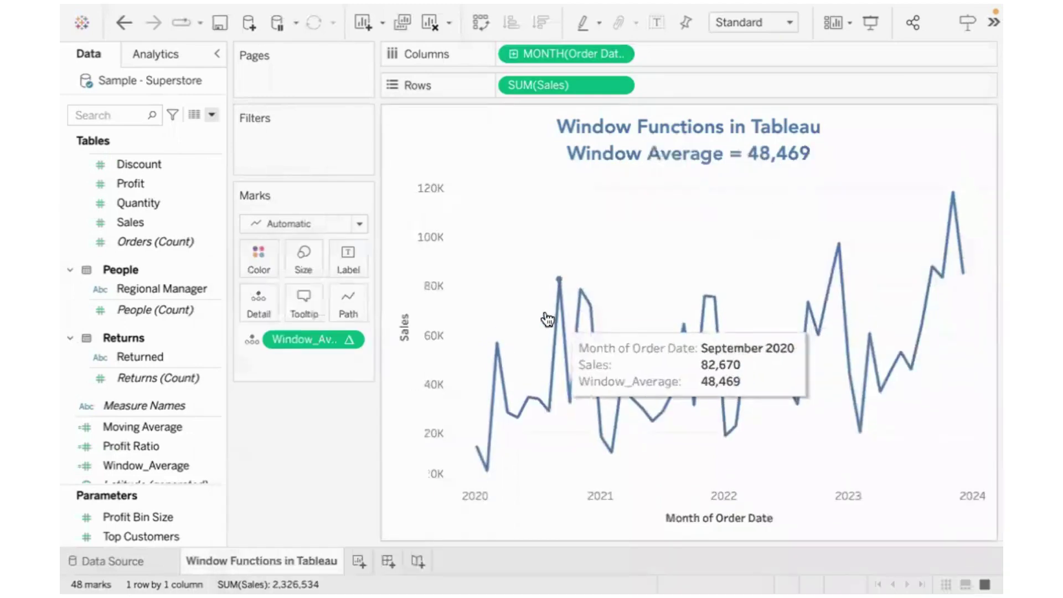
Show the mark labels on the sales line chart again
{"action": "mouse_move", "coordinate": [474, 453]}
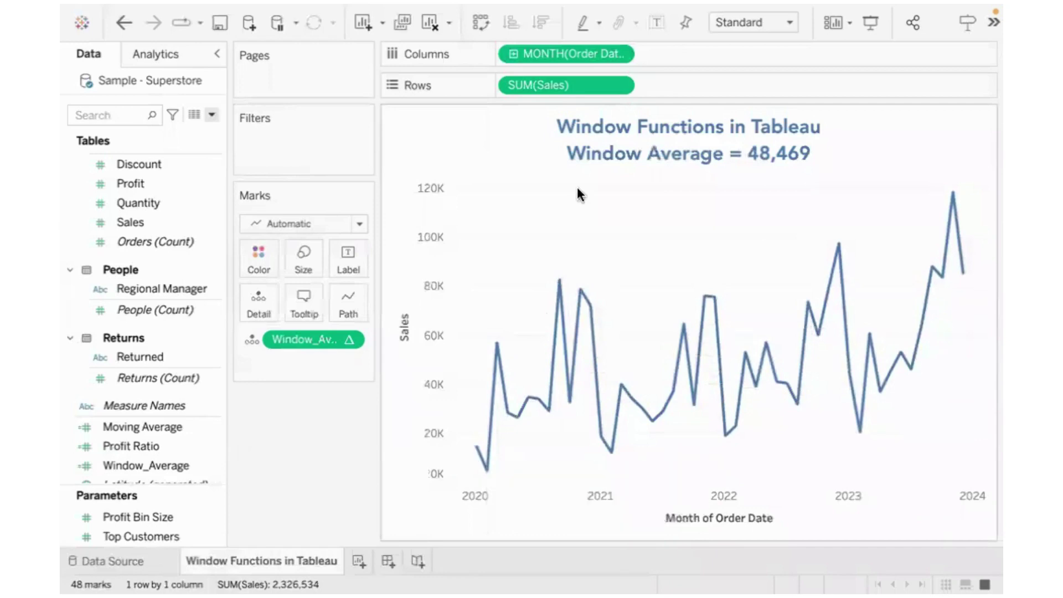
{"action": "left_click", "coordinate": [653, 27]}
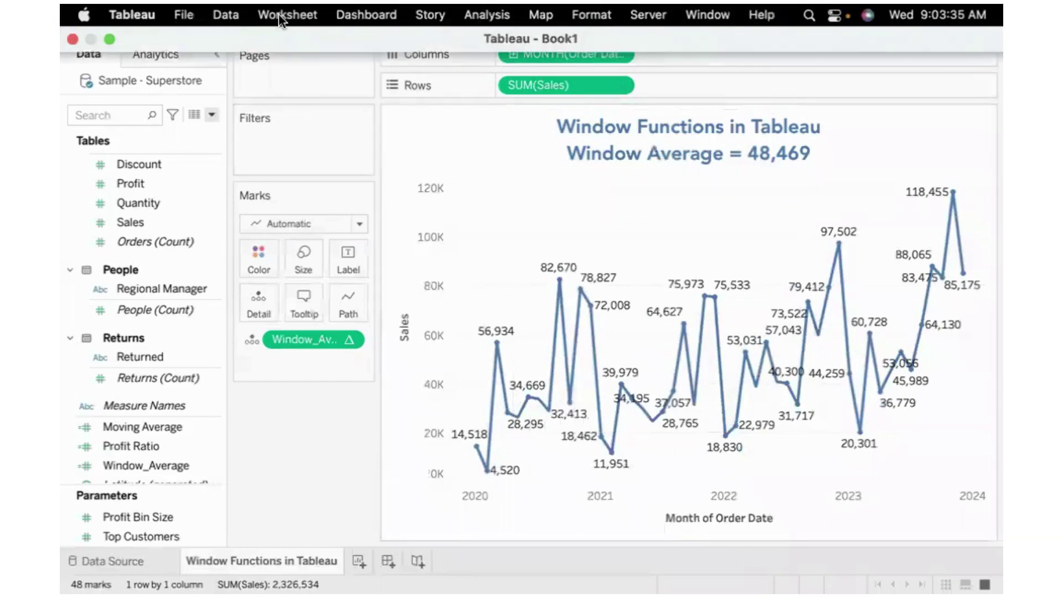
Copy the worksheet's data as a crosstab and switch to Excel
{"action": "left_click", "coordinate": [277, 15]}
{"action": "mouse_move", "coordinate": [291, 71]}
{"action": "left_click", "coordinate": [487, 113]}
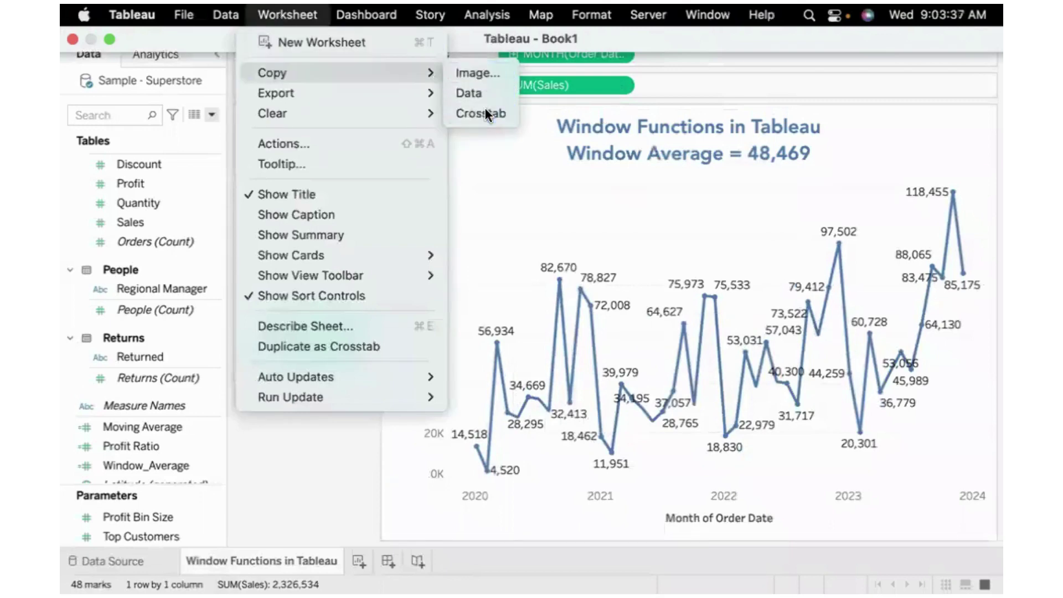
{"action": "key", "text": "super+Tab"}
{"action": "left_click", "coordinate": [523, 273]}
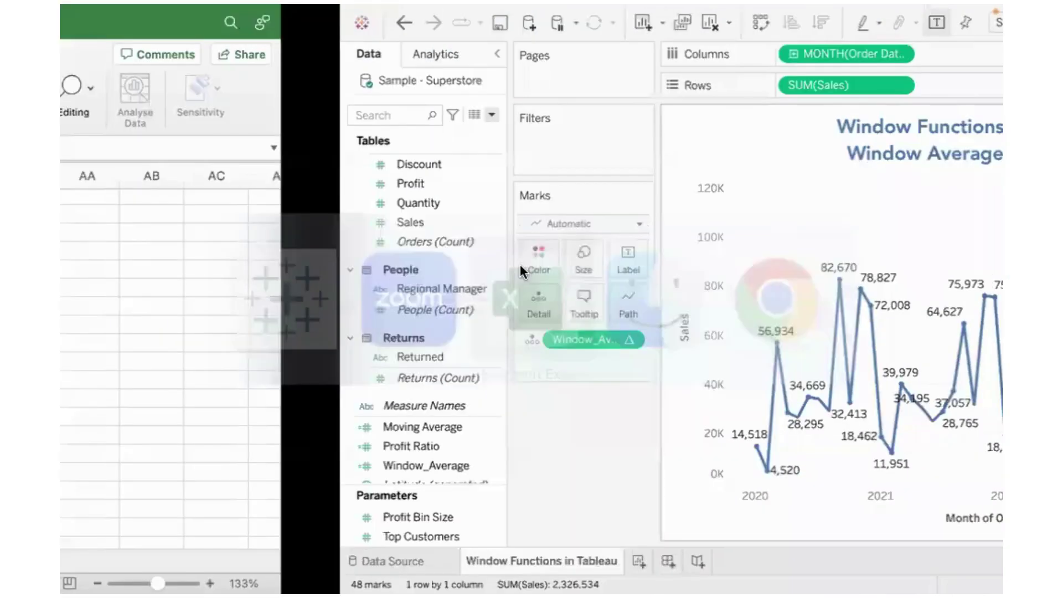
Paste the copied crosstab at cell X1 of the Orders sheet and switch back to Tableau
{"action": "left_click", "coordinate": [609, 200]}
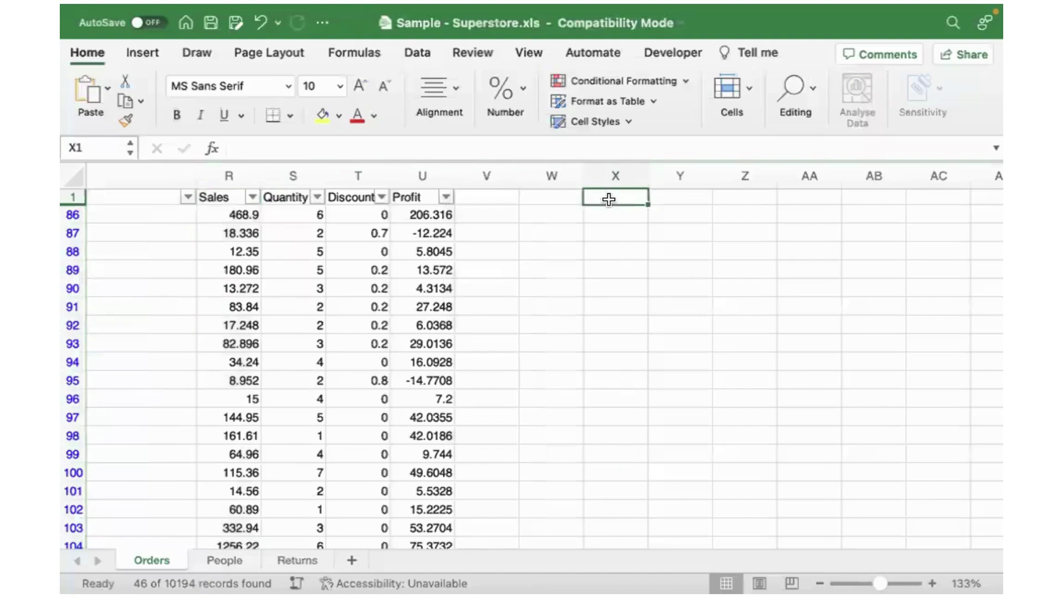
{"action": "key", "text": "super+v"}
{"action": "key", "text": "super+Tab"}
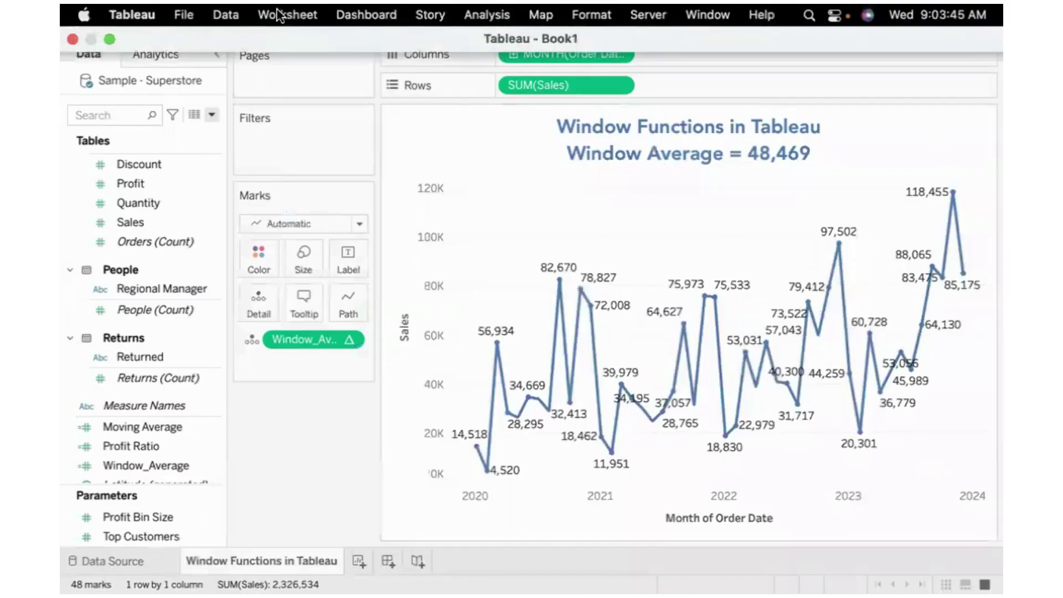
Copy the Tableau worksheet as a crosstab again and paste it into a new sheet in the Excel workbook
{"action": "left_click", "coordinate": [278, 14]}
{"action": "mouse_move", "coordinate": [283, 79]}
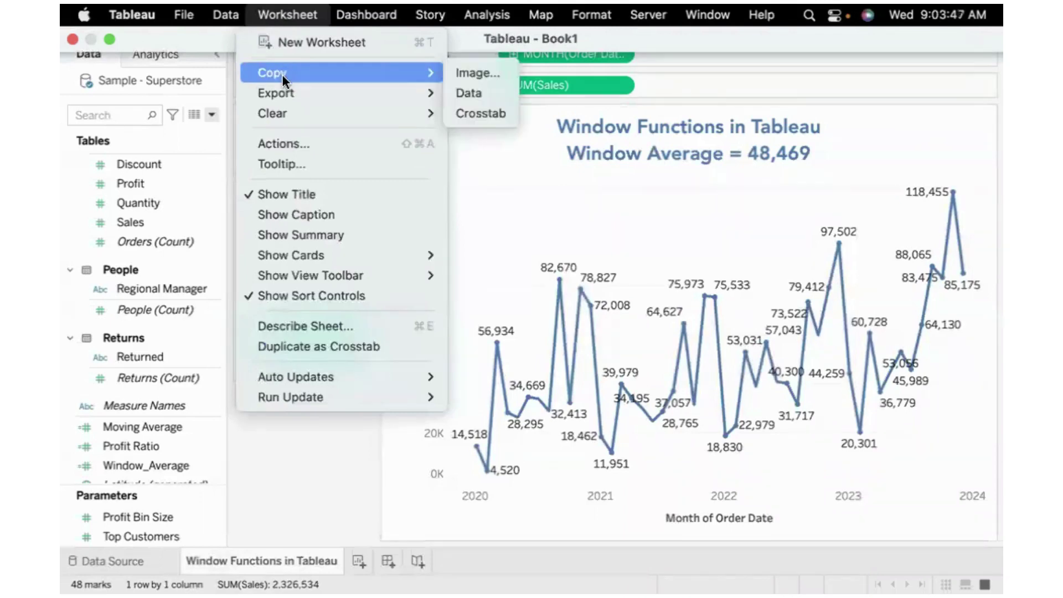
{"action": "left_click", "coordinate": [476, 113]}
{"action": "key", "text": "super+Tab"}
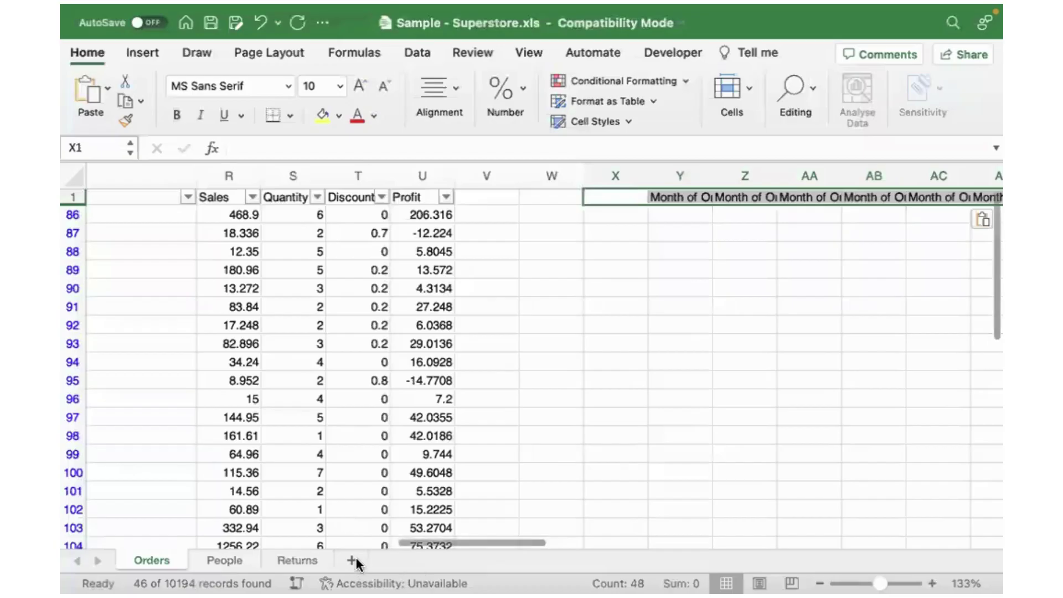
{"action": "left_click", "coordinate": [355, 559]}
{"action": "key", "text": "super+v"}
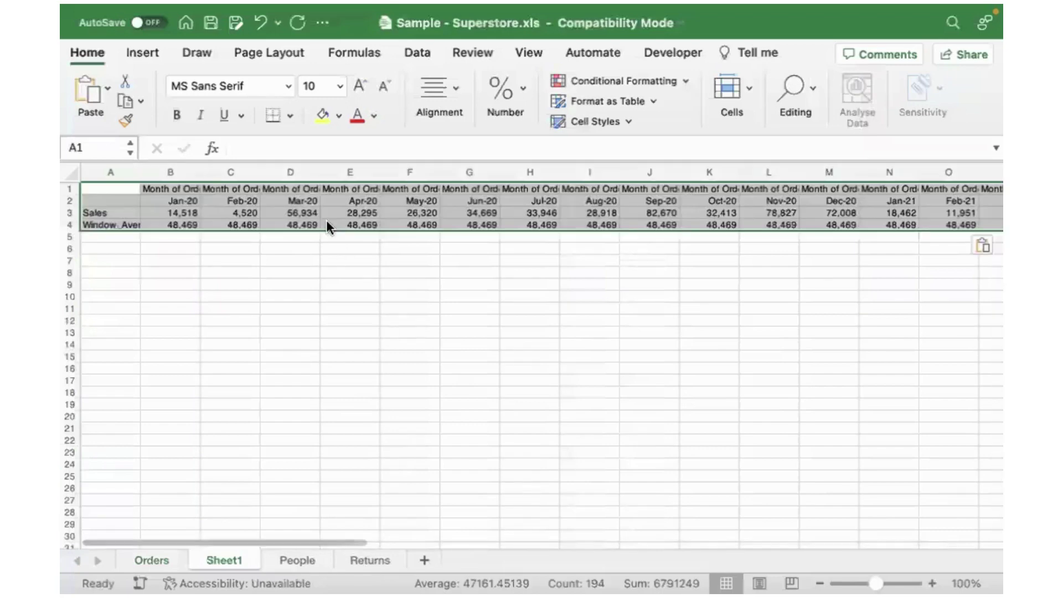
Select the Sales row in Sheet1 to check its average, and compare it with the window average in the Tableau chart title
{"action": "left_click", "coordinate": [72, 212]}
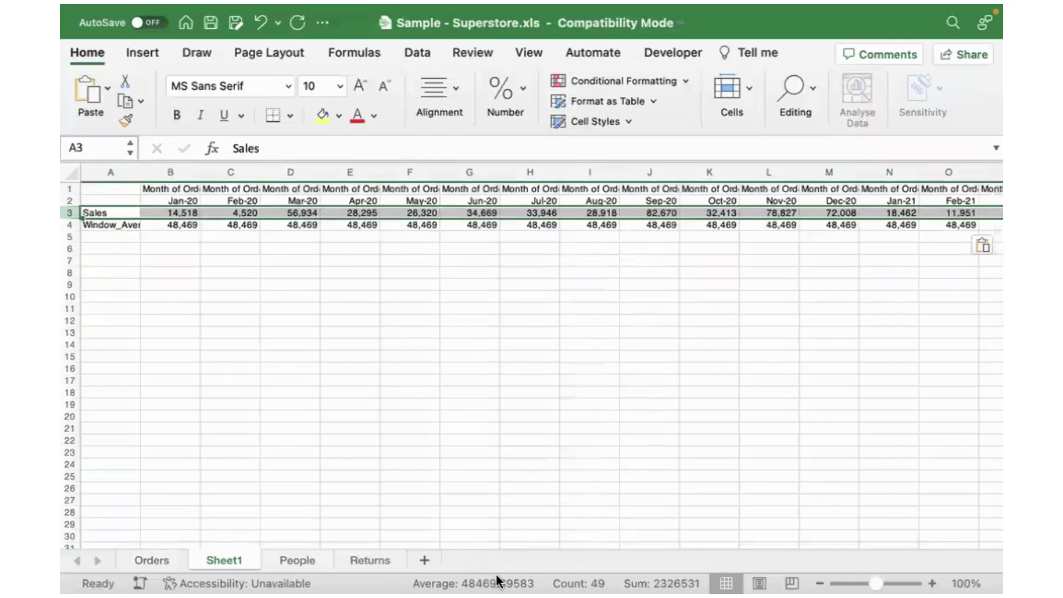
{"action": "key", "text": "super+Tab"}
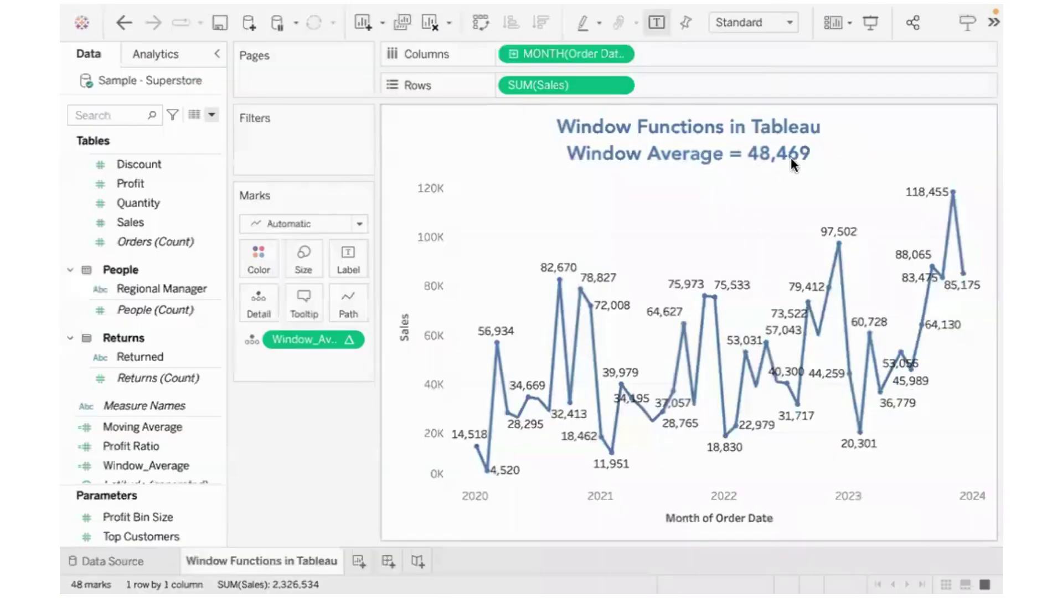
{"action": "left_click", "coordinate": [769, 158]}
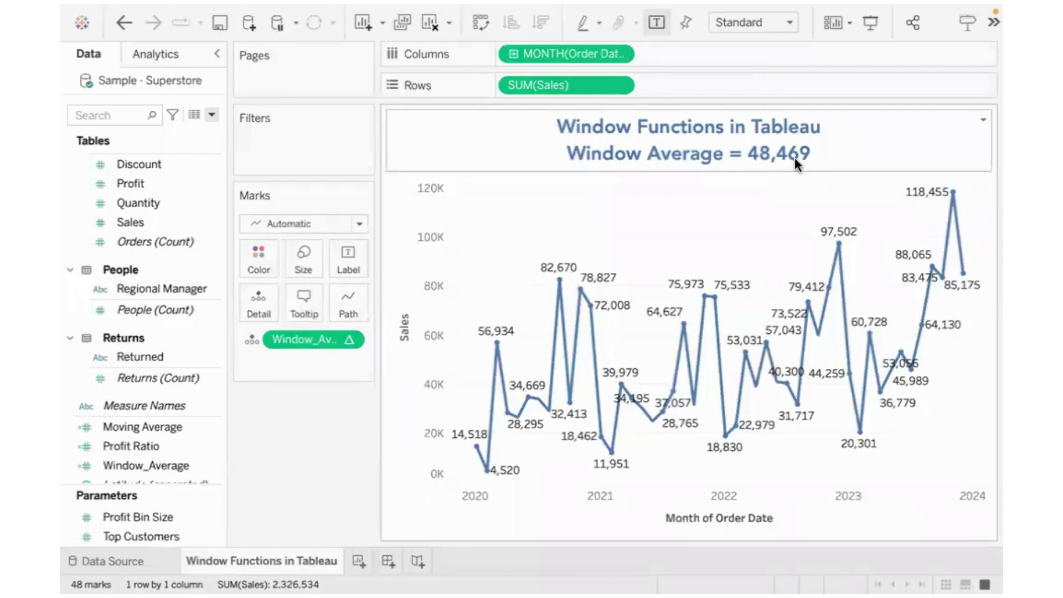
Hide the mark labels and add Sales to Rows a second time
{"action": "left_click", "coordinate": [657, 24]}
{"action": "mouse_move", "coordinate": [497, 378]}
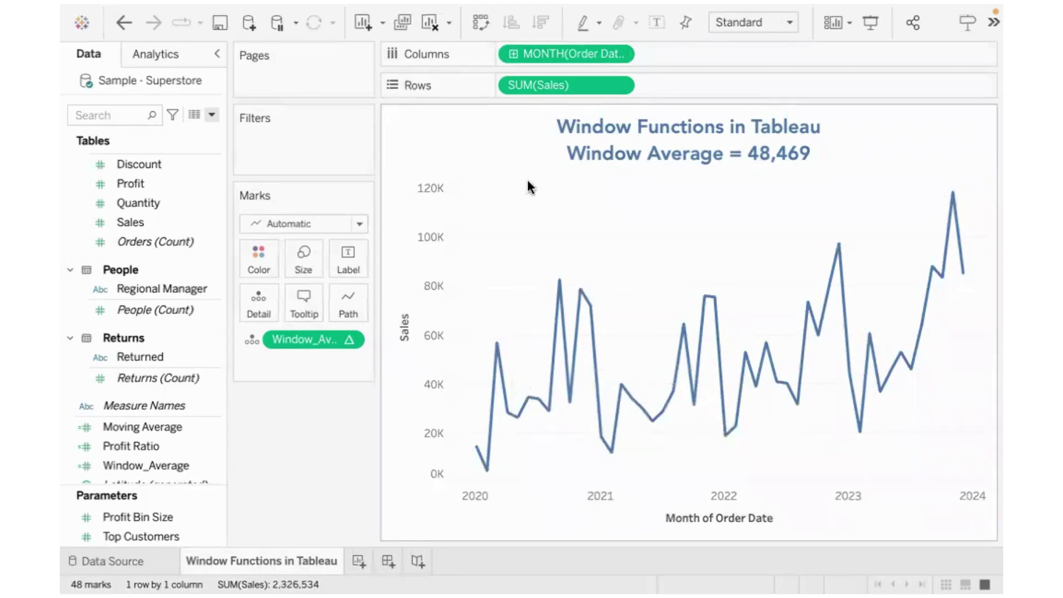
{"action": "scroll", "coordinate": [131, 440], "scroll_direction": "down", "scroll_amount": 3}
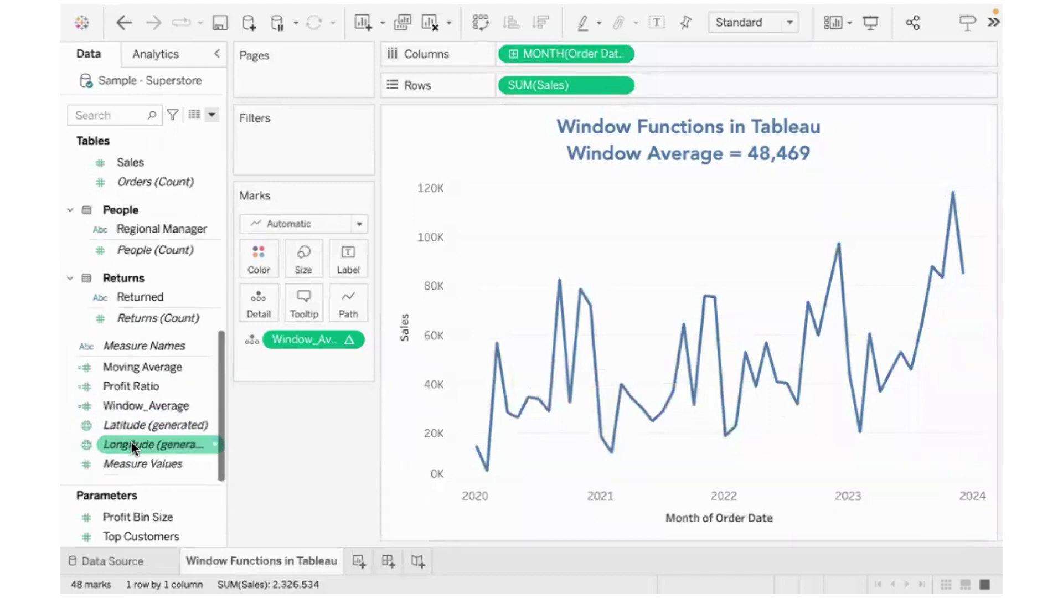
{"action": "scroll", "coordinate": [126, 383], "scroll_direction": "up", "scroll_amount": 5}
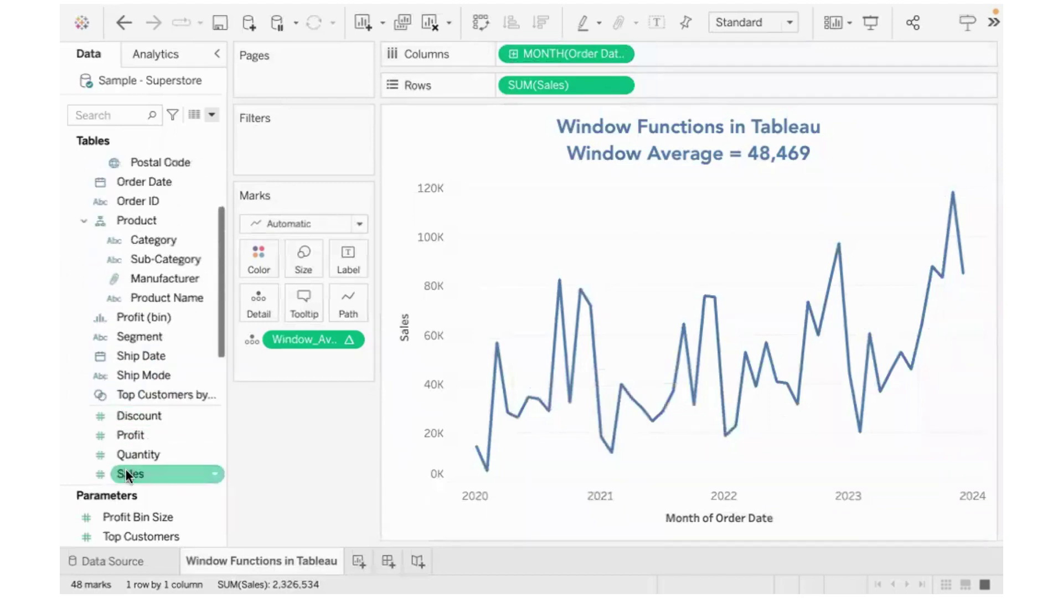
{"action": "left_click_drag", "start_coordinate": [126, 473], "coordinate": [673, 86]}
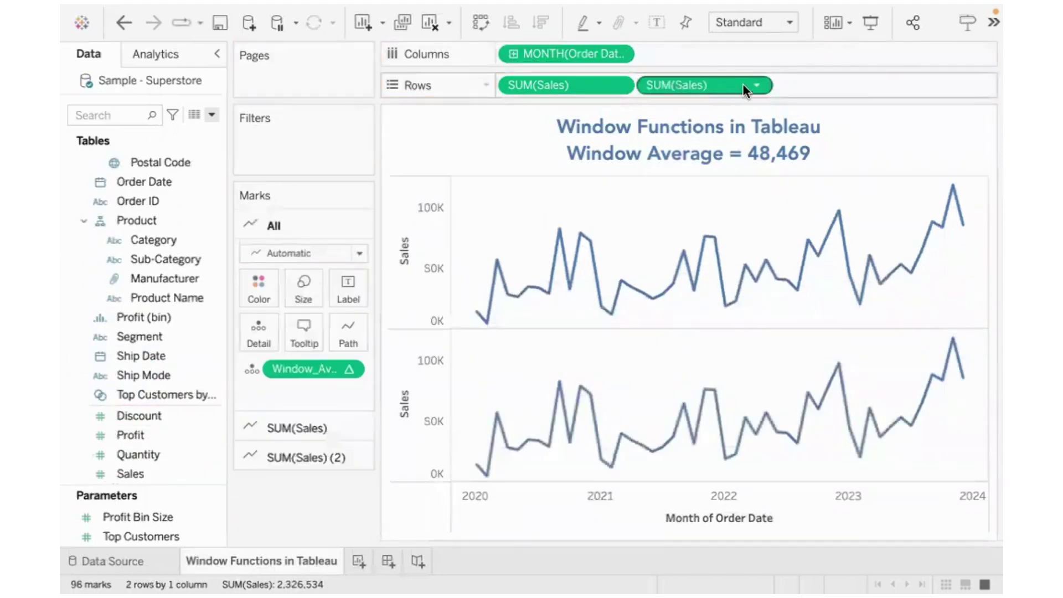
Change the aggregation of the second Sales measure on Rows to Minimum and inspect its February 2020 point
{"action": "left_click", "coordinate": [753, 86]}
{"action": "mouse_move", "coordinate": [761, 255]}
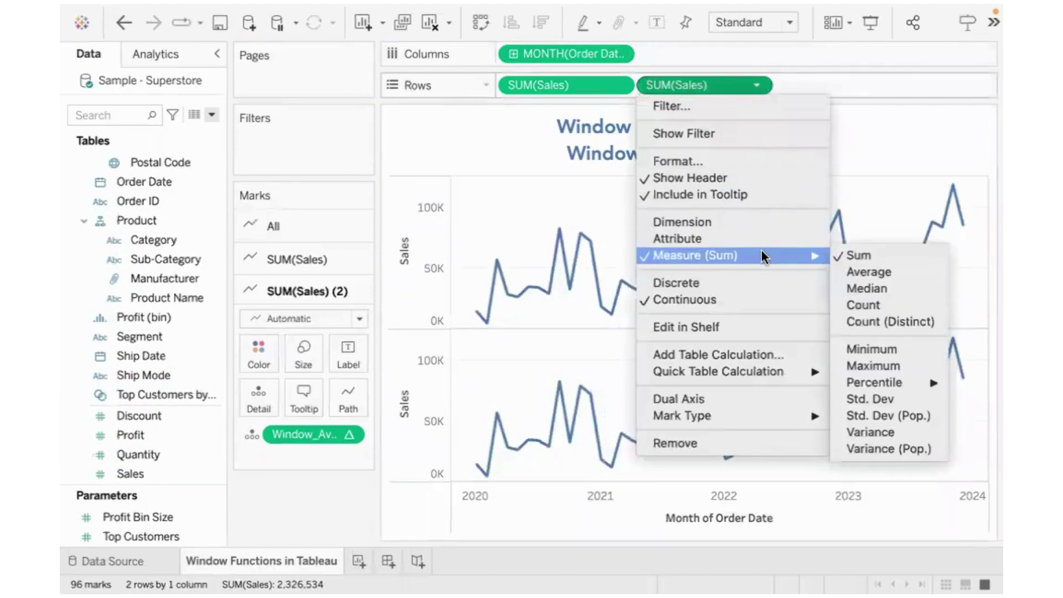
{"action": "left_click", "coordinate": [869, 348]}
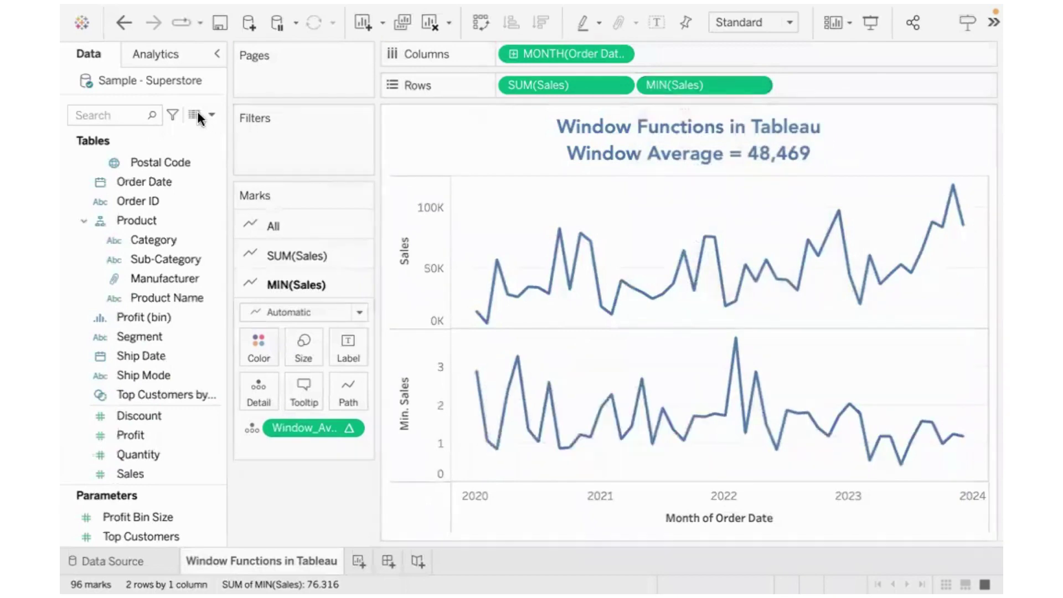
{"action": "mouse_move", "coordinate": [485, 447]}
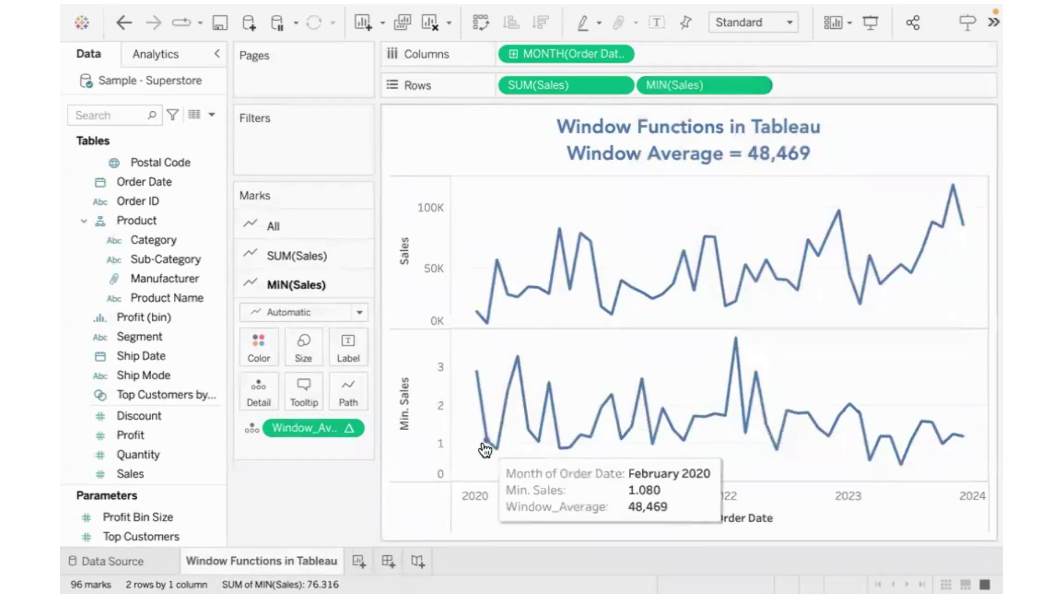
Switch to Excel, open the Orders sheet and examine the filtered Order Date column
{"action": "key", "text": "super+Tab"}
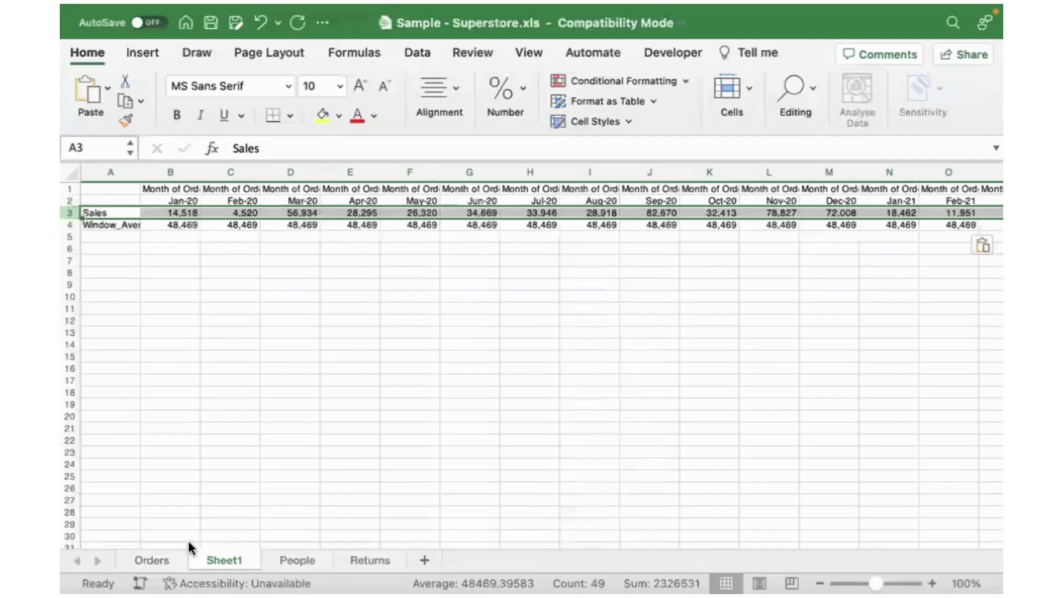
{"action": "left_click", "coordinate": [158, 558]}
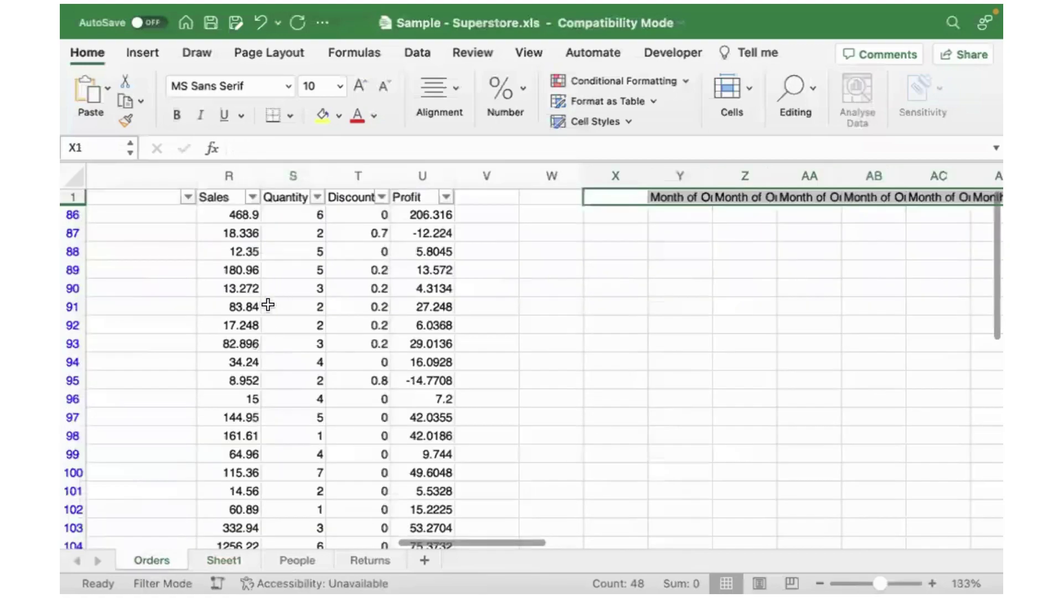
{"action": "scroll", "coordinate": [268, 306], "scroll_direction": "left", "scroll_amount": 15}
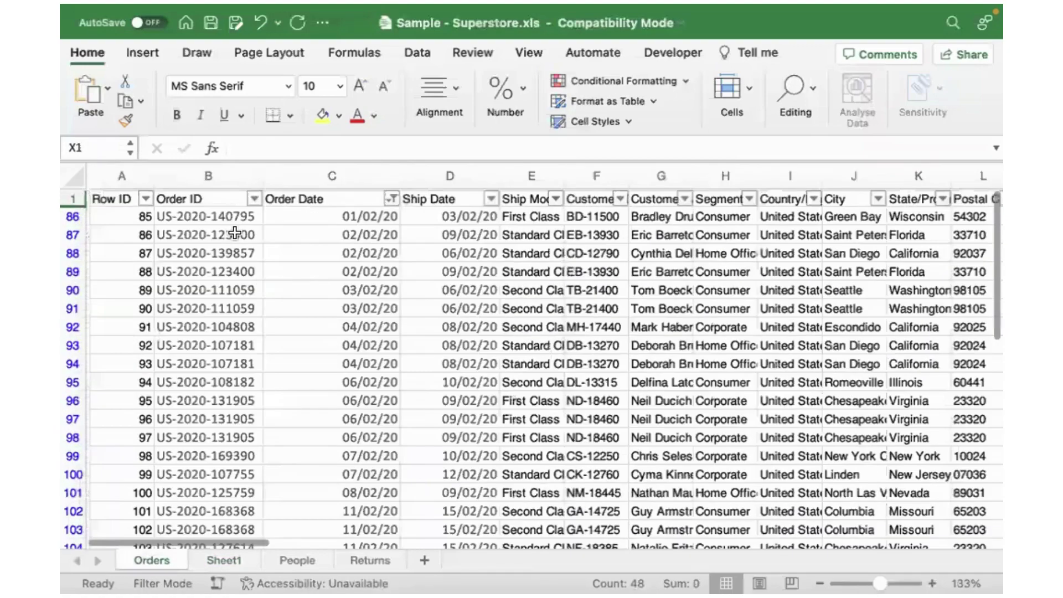
{"action": "left_click", "coordinate": [354, 169]}
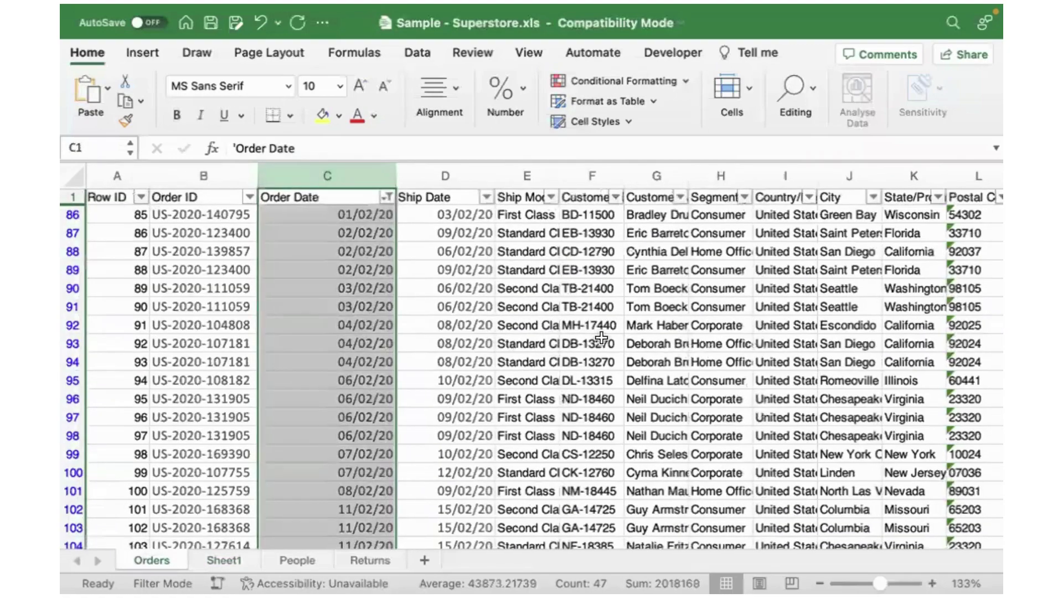
{"action": "scroll", "coordinate": [601, 338], "scroll_direction": "right", "scroll_amount": 10}
{"action": "scroll", "coordinate": [601, 338], "scroll_direction": "right", "scroll_amount": 10}
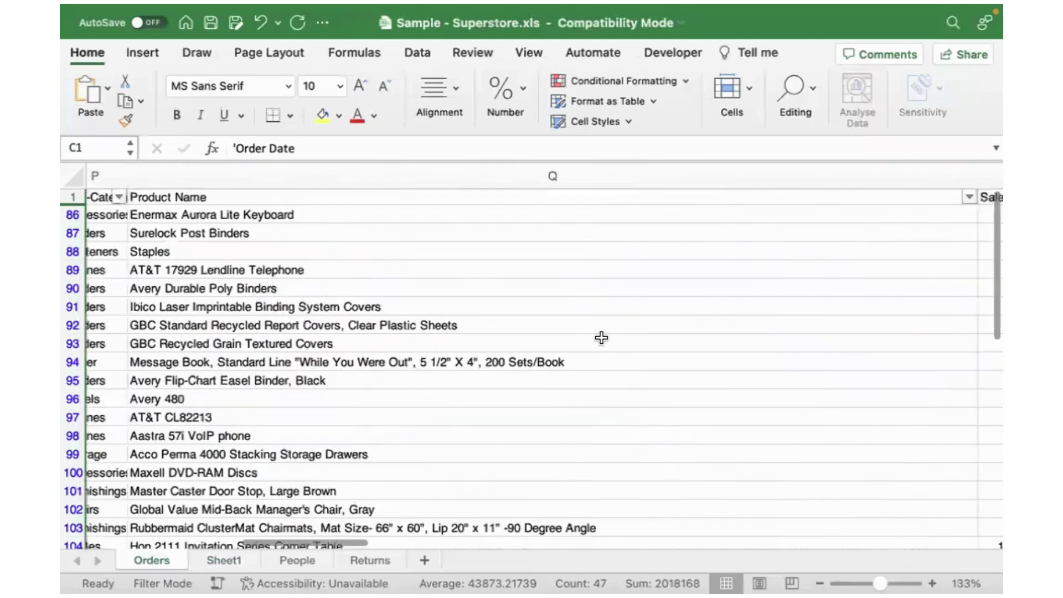
Sort the Orders data by the Sales column from smallest to largest, expanding the selection
{"action": "left_click", "coordinate": [567, 174]}
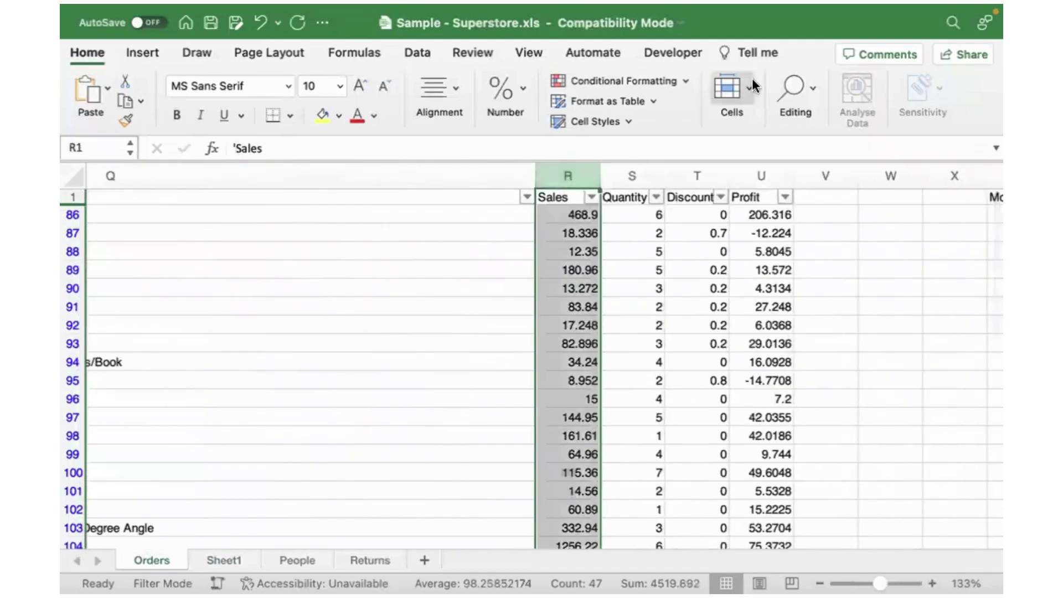
{"action": "left_click", "coordinate": [805, 90]}
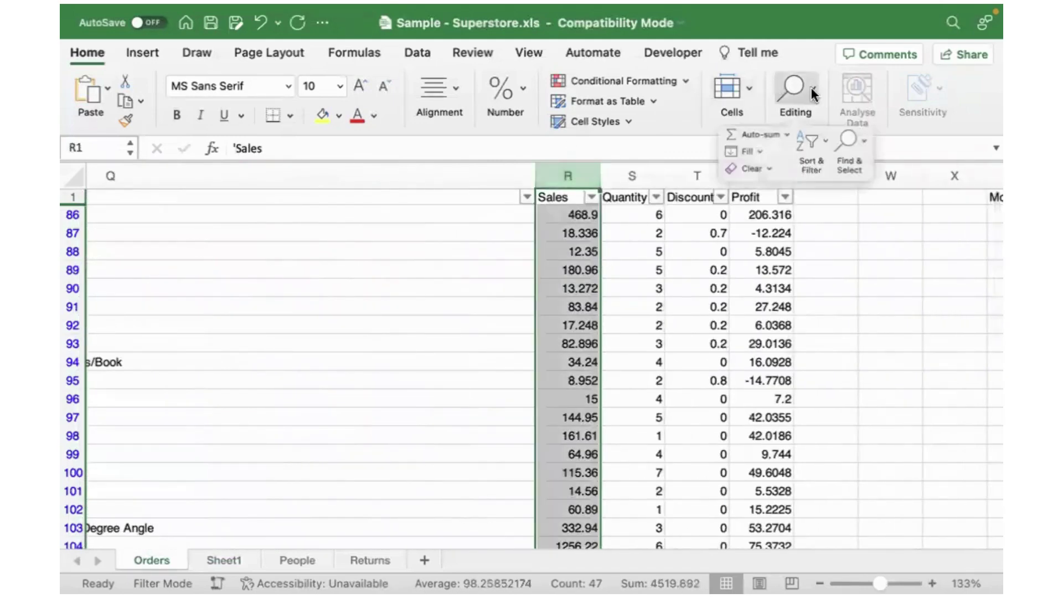
{"action": "left_click", "coordinate": [827, 145]}
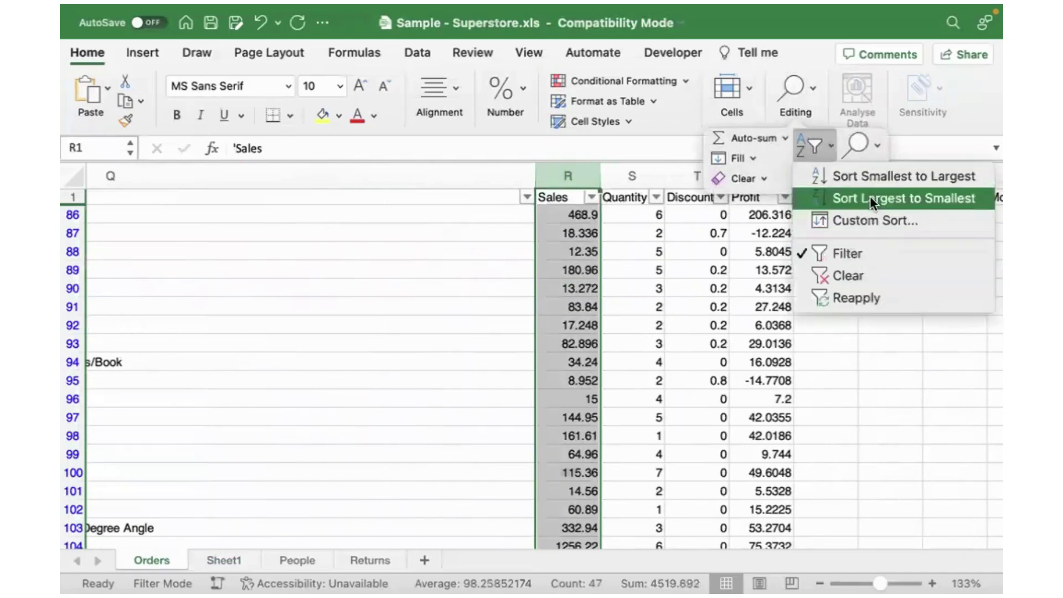
{"action": "left_click", "coordinate": [871, 177]}
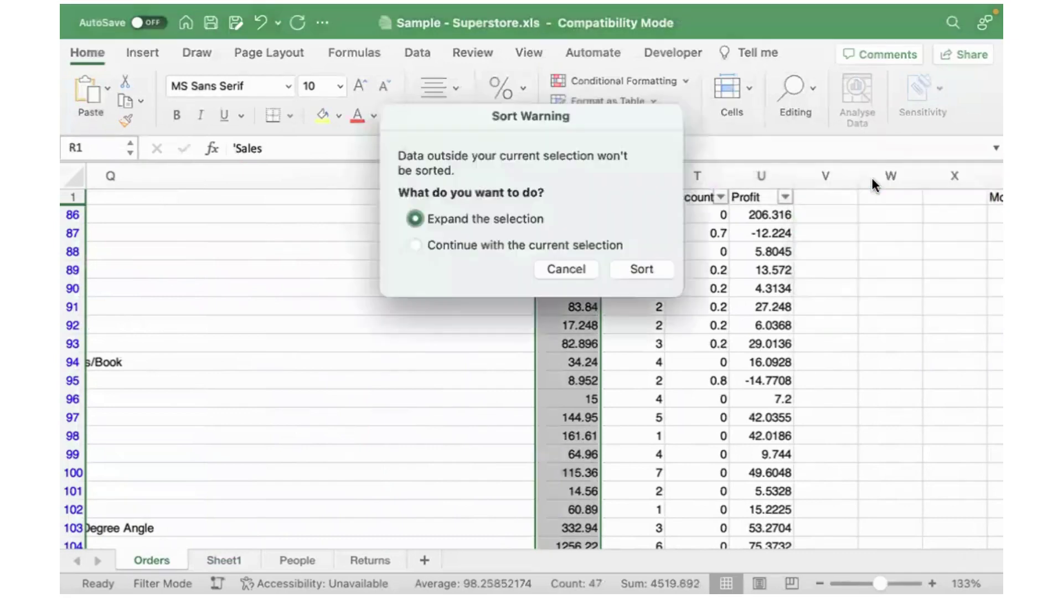
{"action": "left_click", "coordinate": [641, 269]}
Examine the smallest individual sales values in the sorted column, and compare them with the early 2020 points on Tableau's monthly sales line
{"action": "left_click", "coordinate": [560, 218]}
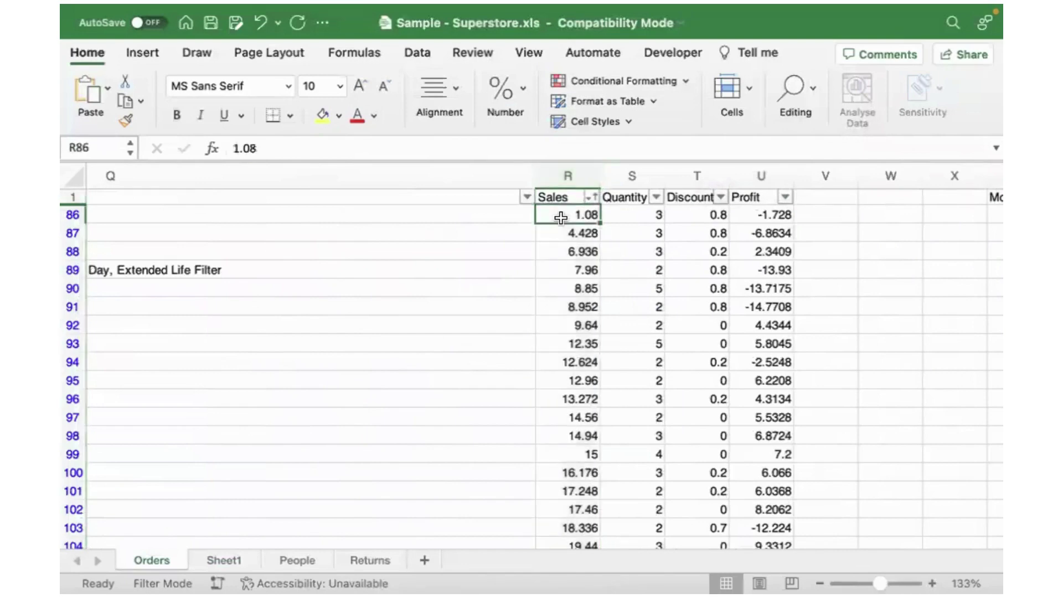
{"action": "left_click_drag", "start_coordinate": [560, 218], "coordinate": [563, 471]}
{"action": "left_click", "coordinate": [563, 472]}
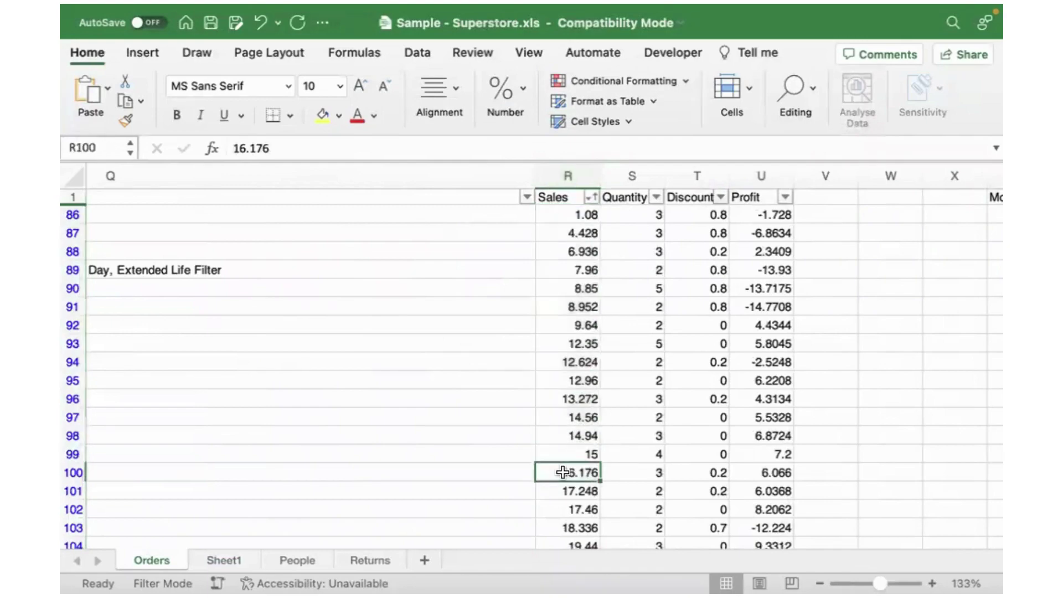
{"action": "key", "text": "super+Tab"}
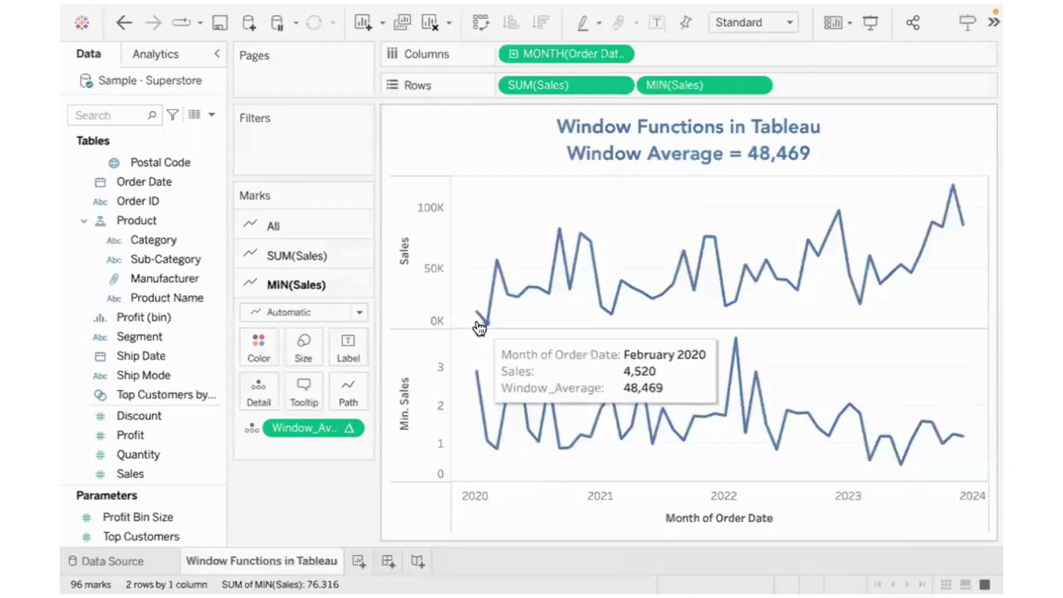
{"action": "mouse_move", "coordinate": [474, 317]}
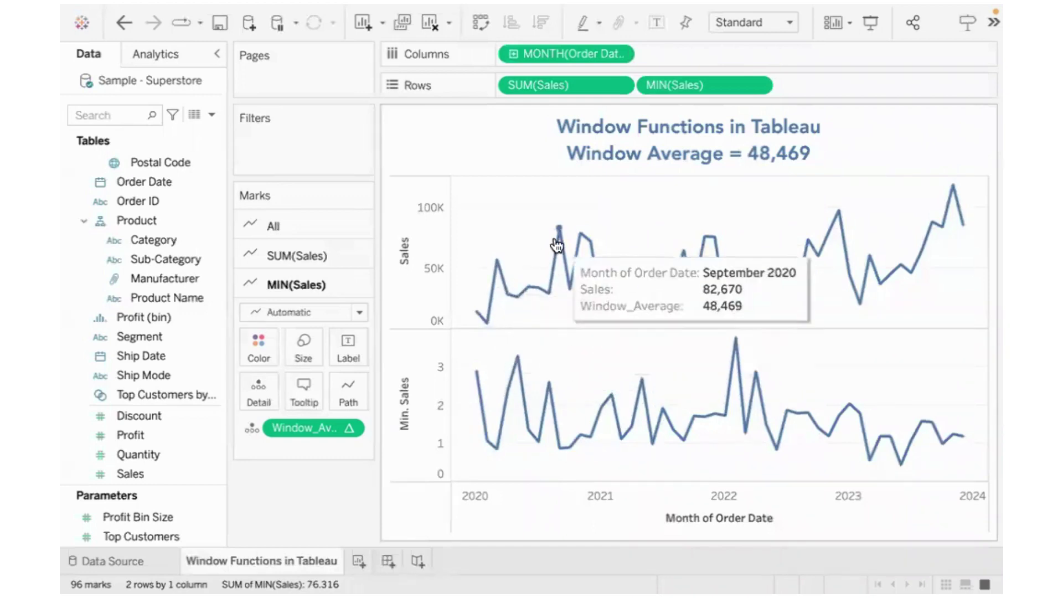
Remove MIN(Sales) from Rows and show the mark labels again
{"action": "left_click_drag", "start_coordinate": [669, 86], "coordinate": [306, 489]}
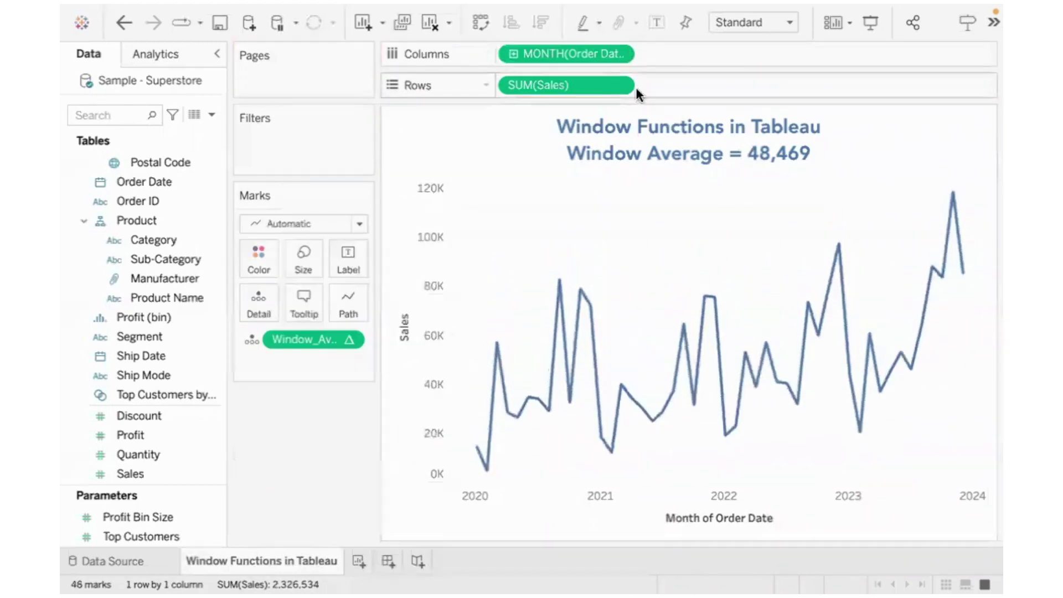
{"action": "left_click", "coordinate": [650, 25]}
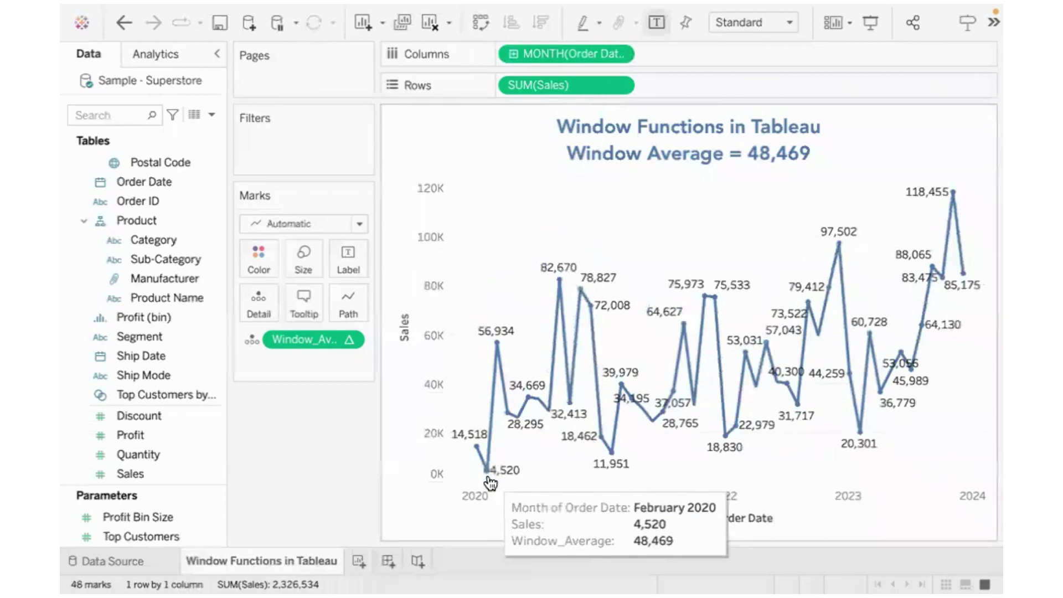
Start a new calculated field and name it Min_Sales
{"action": "left_click", "coordinate": [212, 115]}
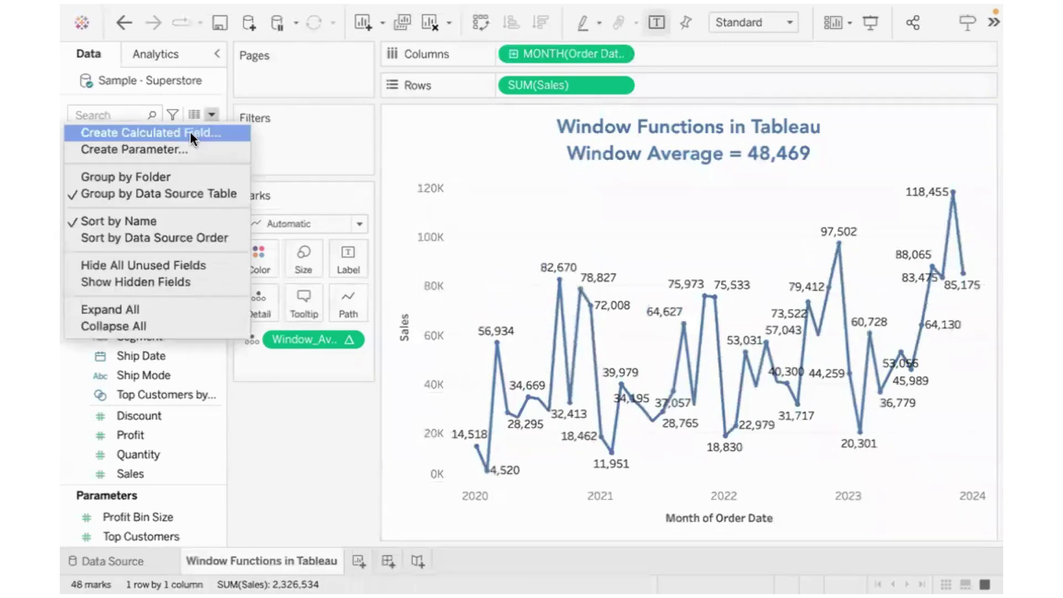
{"action": "left_click", "coordinate": [190, 133]}
{"action": "type", "text": "Min_Sa"}
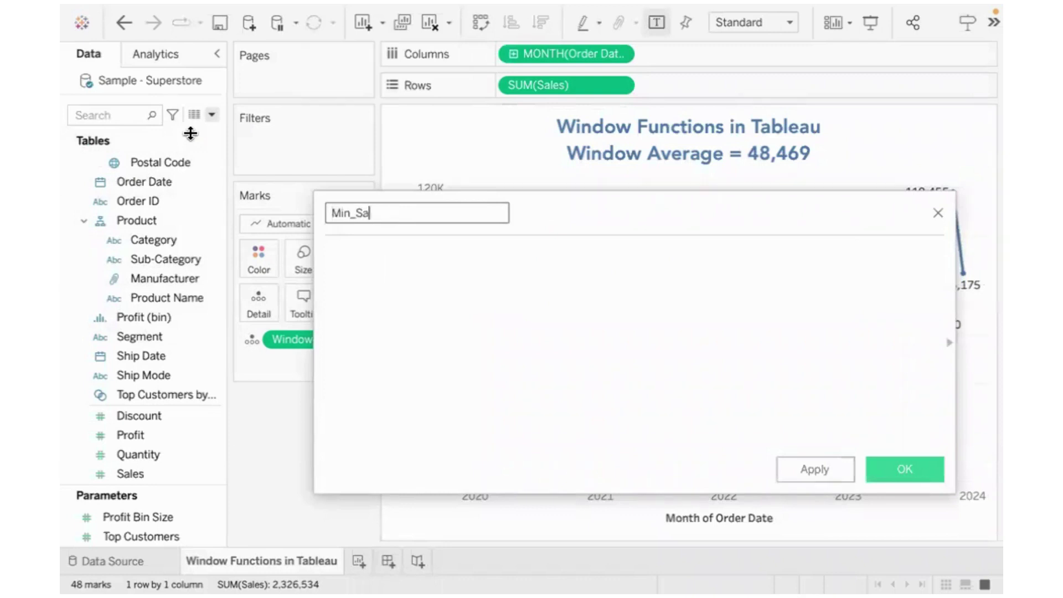
{"action": "type", "text": "les"}
Define the Min_Sales calculated field as WINDOW_MIN(SUM([Sales])) and save it
{"action": "left_click", "coordinate": [363, 279]}
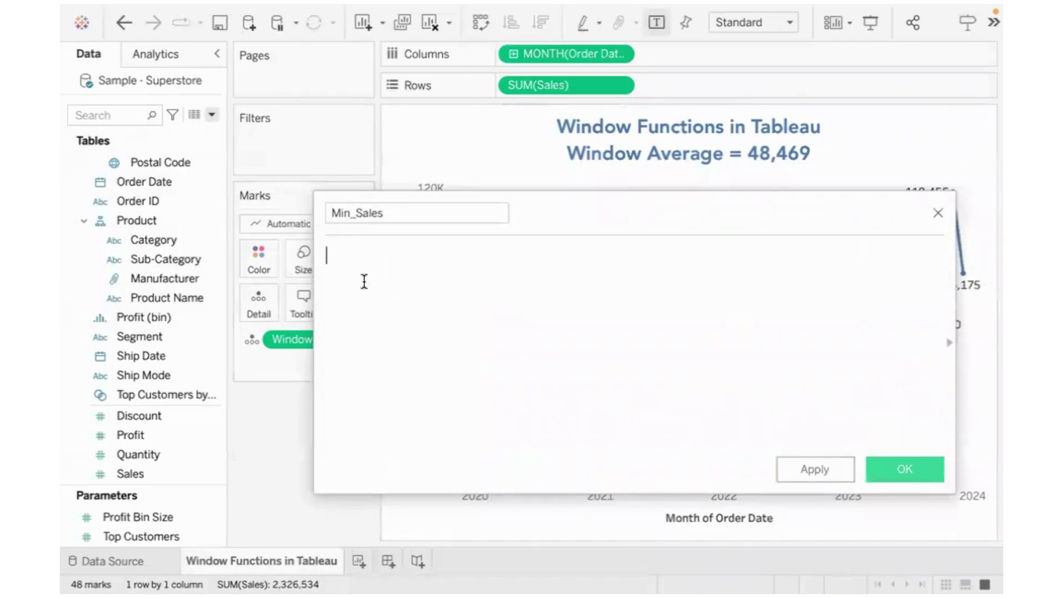
{"action": "type", "text": "wind"}
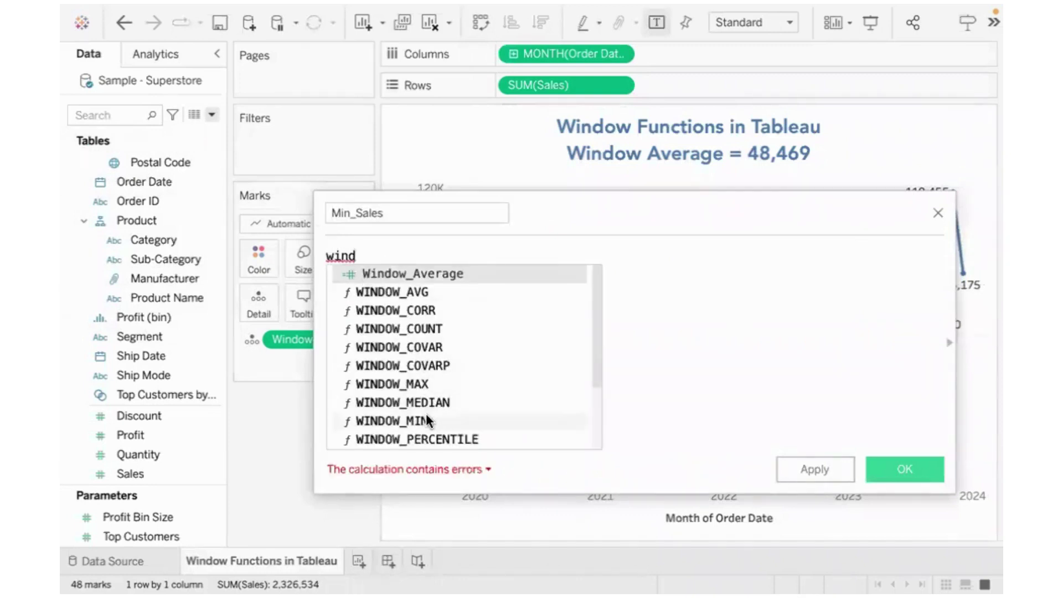
{"action": "double_click", "coordinate": [427, 416]}
{"action": "type", "text": "sum"}
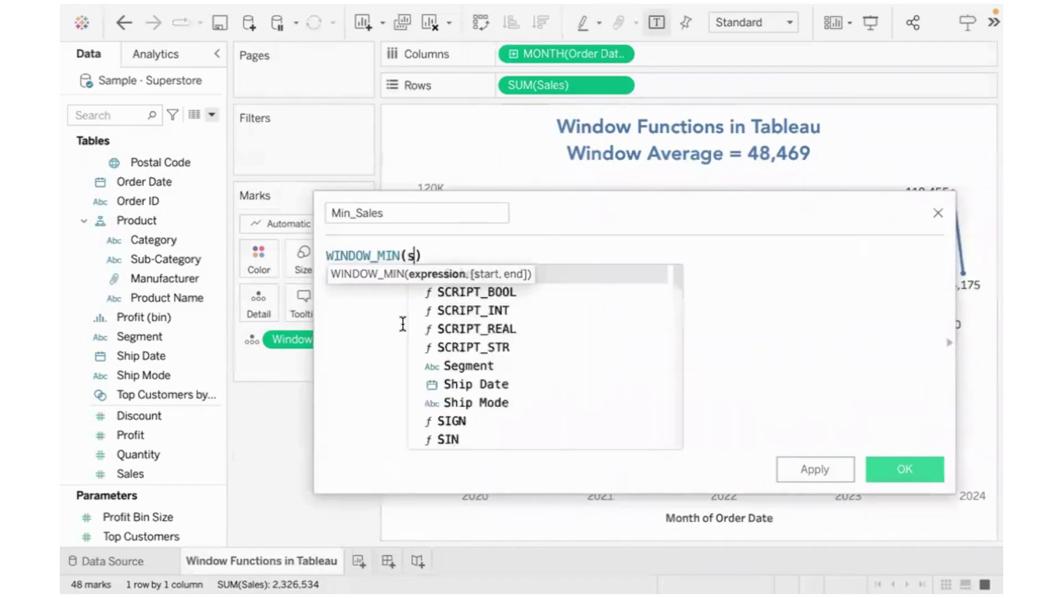
{"action": "key", "text": "Return"}
{"action": "type", "text": "[Sales]"}
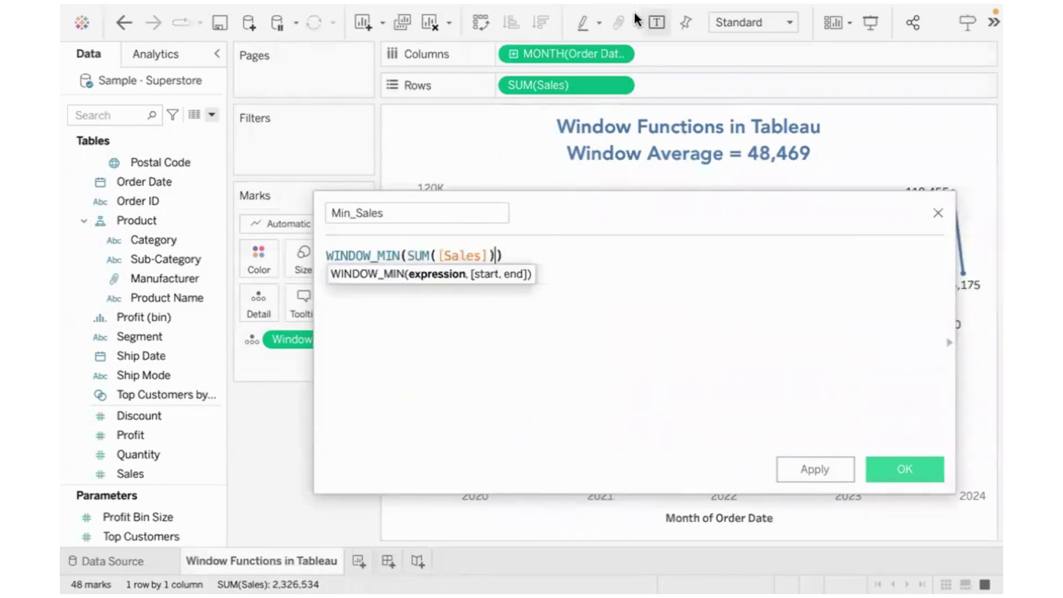
{"action": "left_click", "coordinate": [385, 232]}
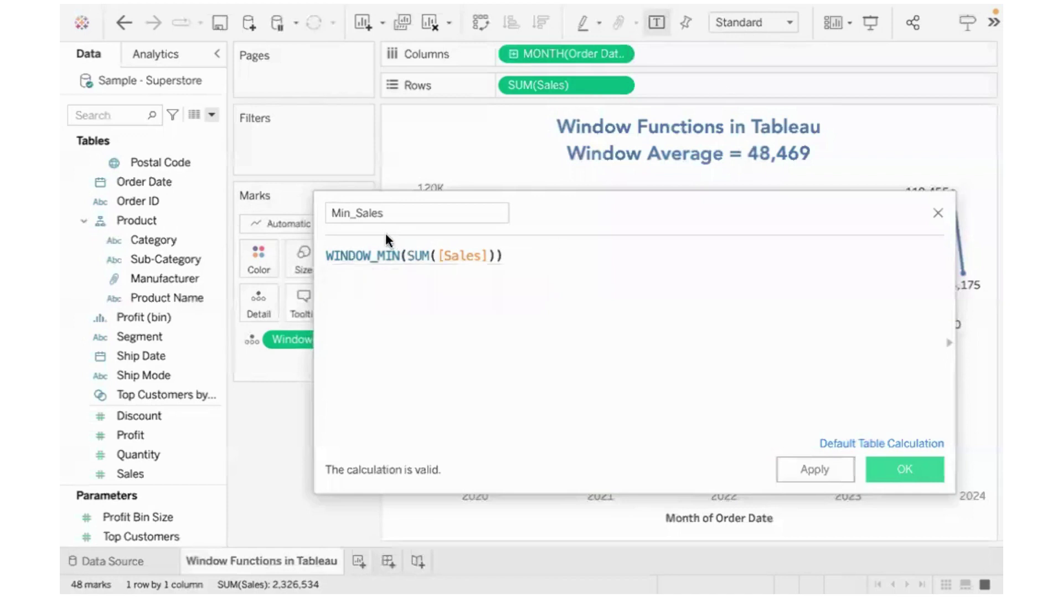
{"action": "mouse_move", "coordinate": [390, 236]}
{"action": "left_mouse_down"}
{"action": "mouse_move", "coordinate": [387, 267]}
{"action": "mouse_move", "coordinate": [397, 237]}
{"action": "left_mouse_up"}
{"action": "mouse_move", "coordinate": [424, 279]}
{"action": "left_mouse_down"}
{"action": "mouse_move", "coordinate": [521, 252]}
{"action": "mouse_move", "coordinate": [459, 229]}
{"action": "mouse_move", "coordinate": [409, 238]}
{"action": "mouse_move", "coordinate": [401, 262]}
{"action": "mouse_move", "coordinate": [448, 280]}
{"action": "left_mouse_up"}
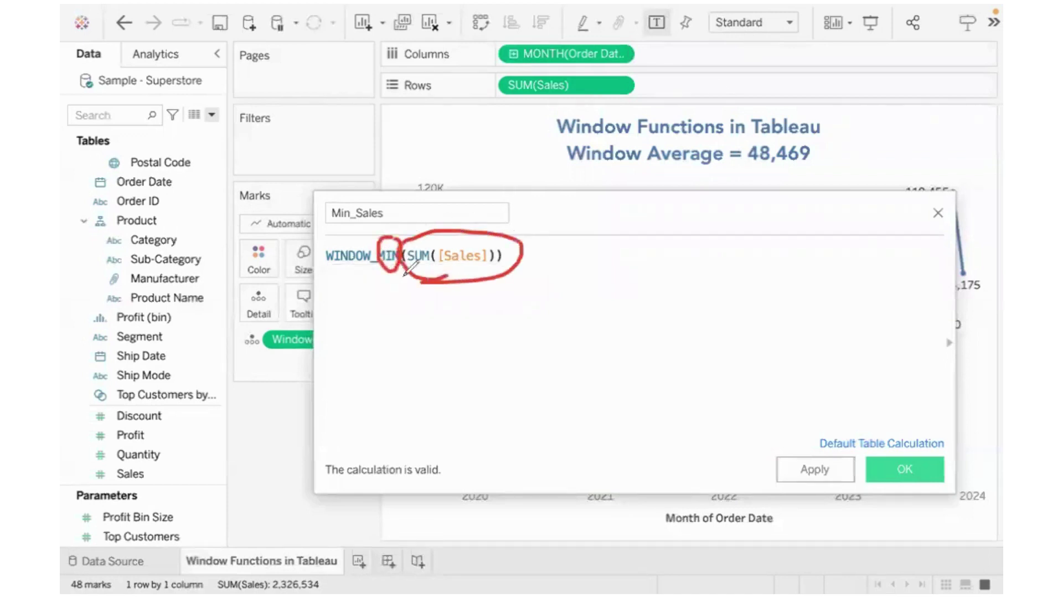
{"action": "mouse_move", "coordinate": [372, 275]}
{"action": "left_mouse_down"}
{"action": "mouse_move", "coordinate": [324, 276]}
{"action": "mouse_move", "coordinate": [365, 285]}
{"action": "left_mouse_up"}
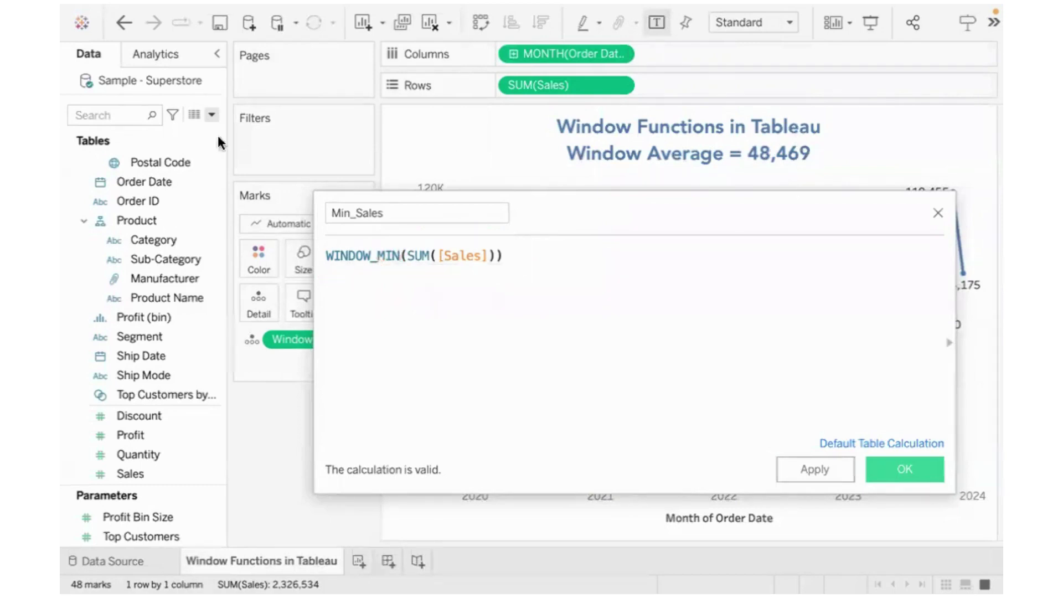
{"action": "left_click", "coordinate": [927, 463]}
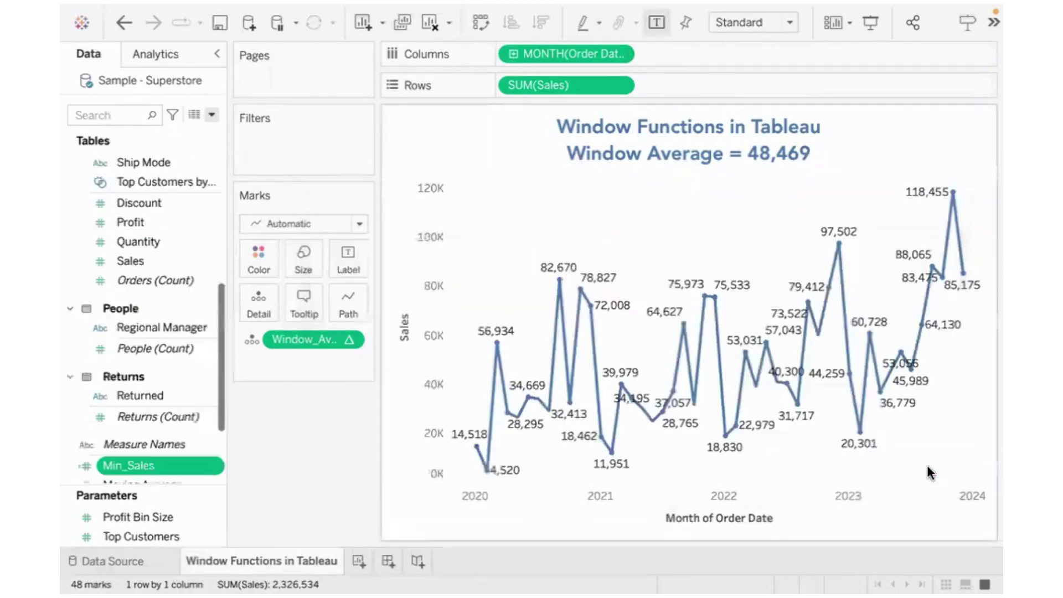
Add Min_Sales to the marks' Detail and extend the sheet title with ", Min = <AGG(Min_Sales)>"
{"action": "left_click_drag", "start_coordinate": [135, 460], "coordinate": [258, 310]}
{"action": "double_click", "coordinate": [723, 155]}
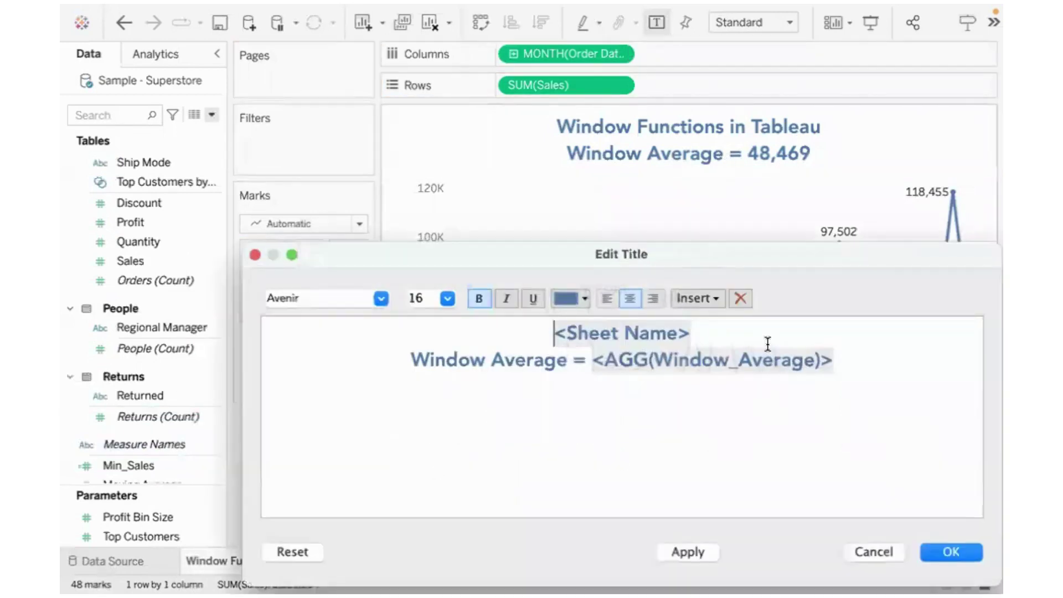
{"action": "type", "text": ", Min ="}
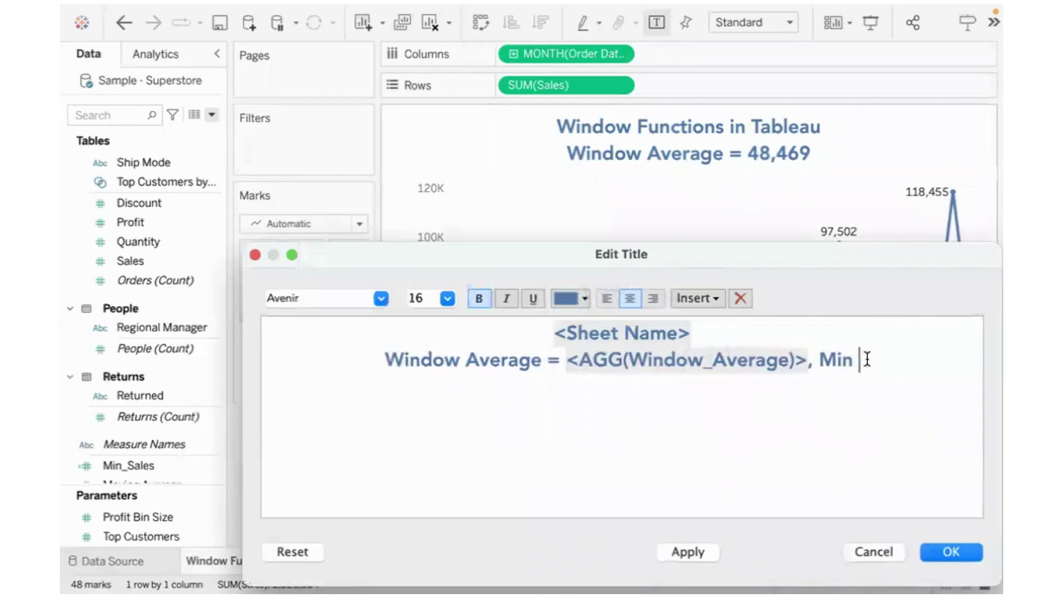
{"action": "left_click", "coordinate": [709, 299]}
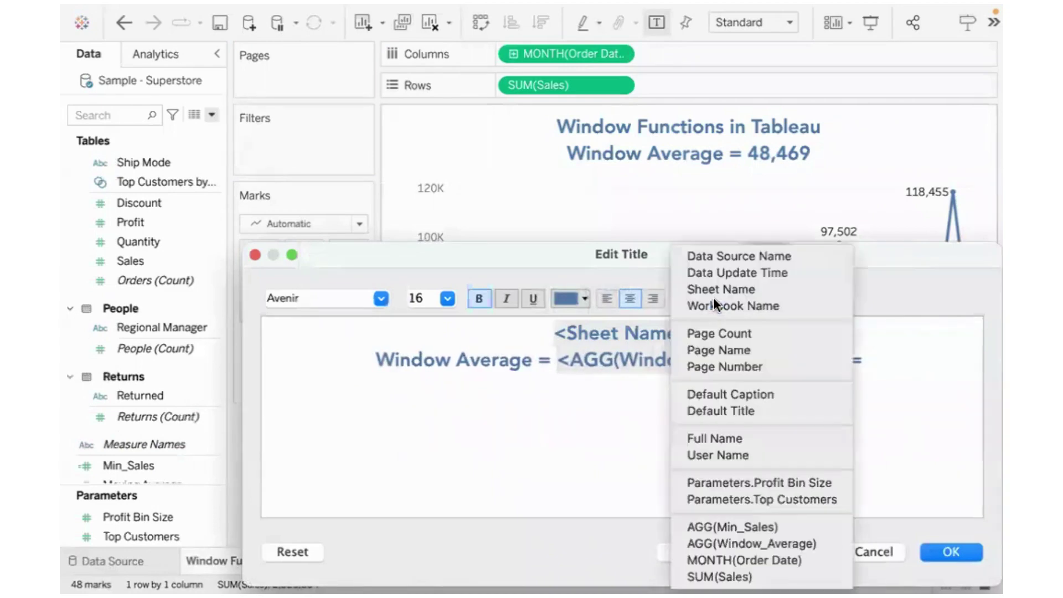
{"action": "left_click", "coordinate": [749, 527]}
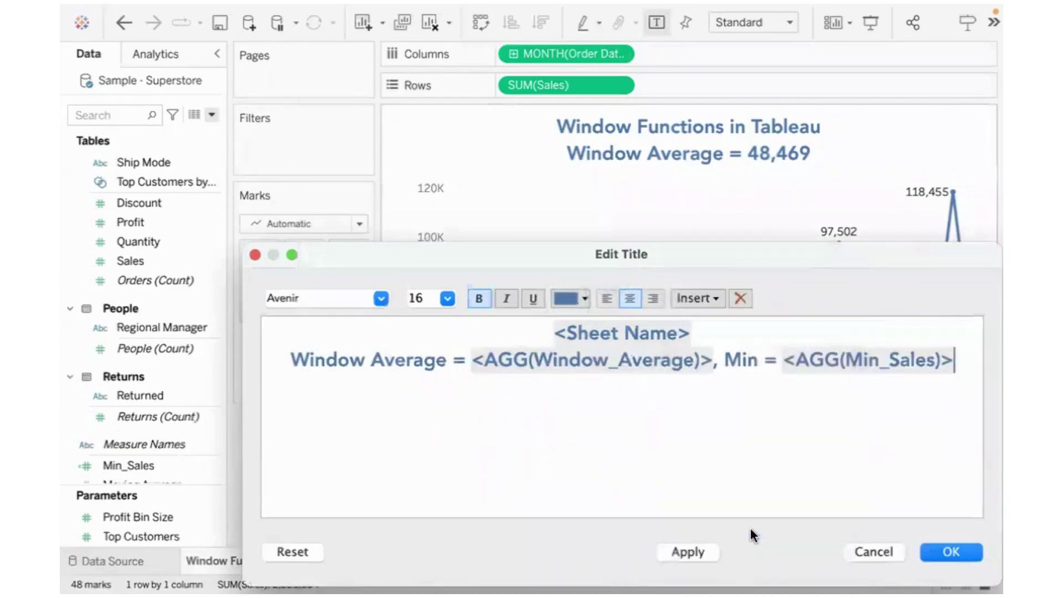
{"action": "left_click", "coordinate": [951, 550]}
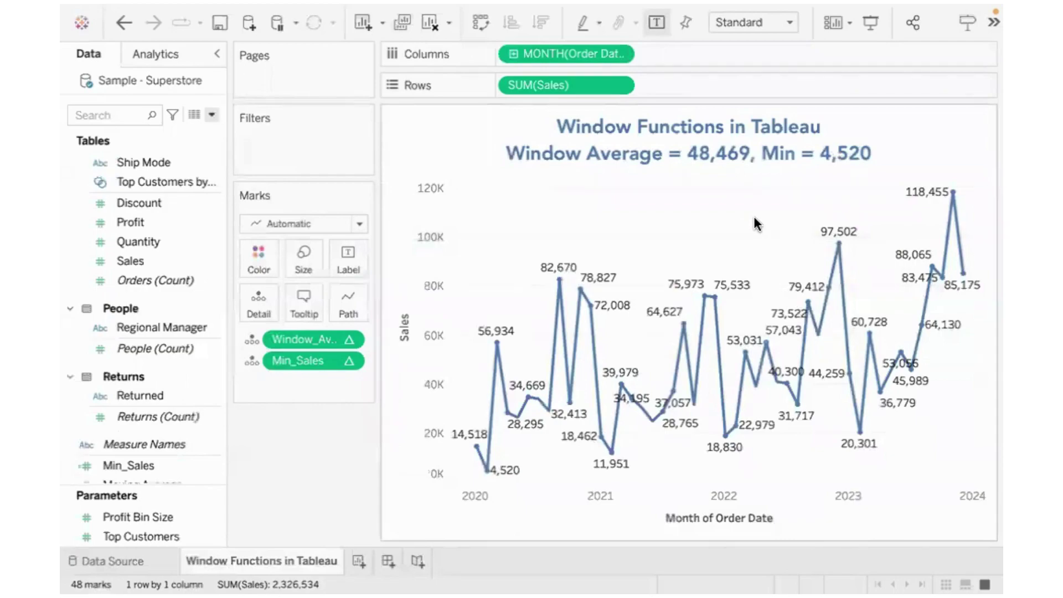
Switch to the Superstore workbook in Excel and find the largest individual value at the end of the sorted Sales column
{"action": "key", "text": "ctrl+Left"}
{"action": "key", "text": "super+Tab"}
{"action": "key", "text": "super+Tab"}
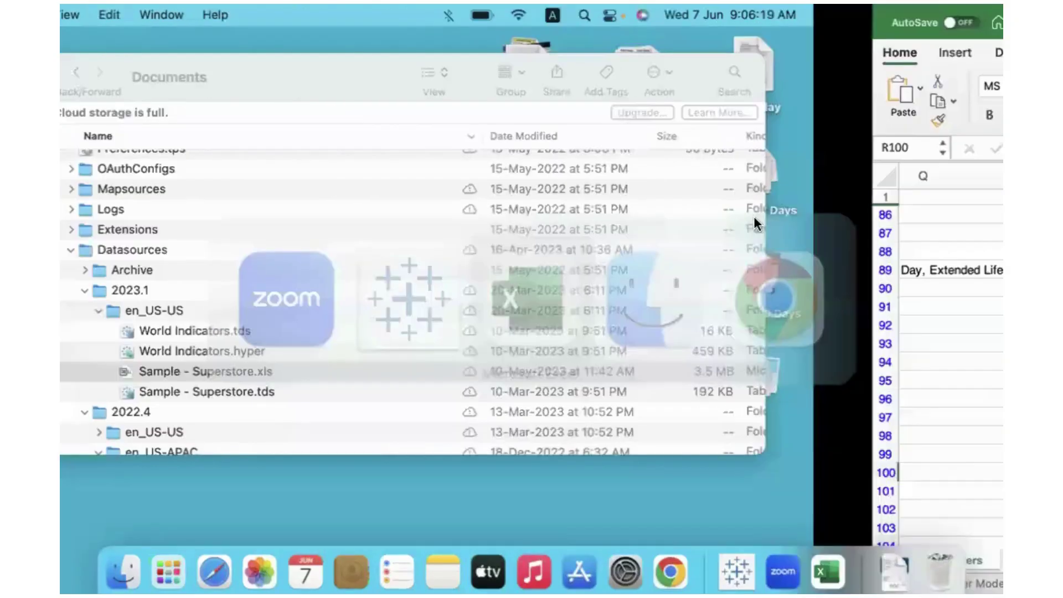
{"action": "scroll", "coordinate": [575, 381], "scroll_direction": "down", "scroll_amount": 15}
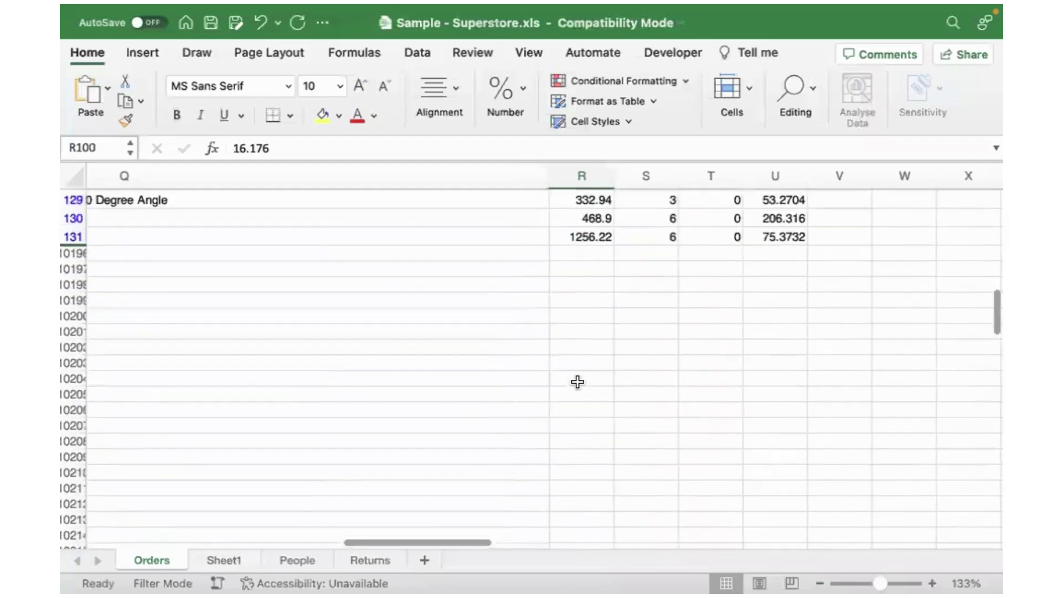
{"action": "scroll", "coordinate": [575, 332], "scroll_direction": "up", "scroll_amount": 2}
{"action": "left_click", "coordinate": [577, 269]}
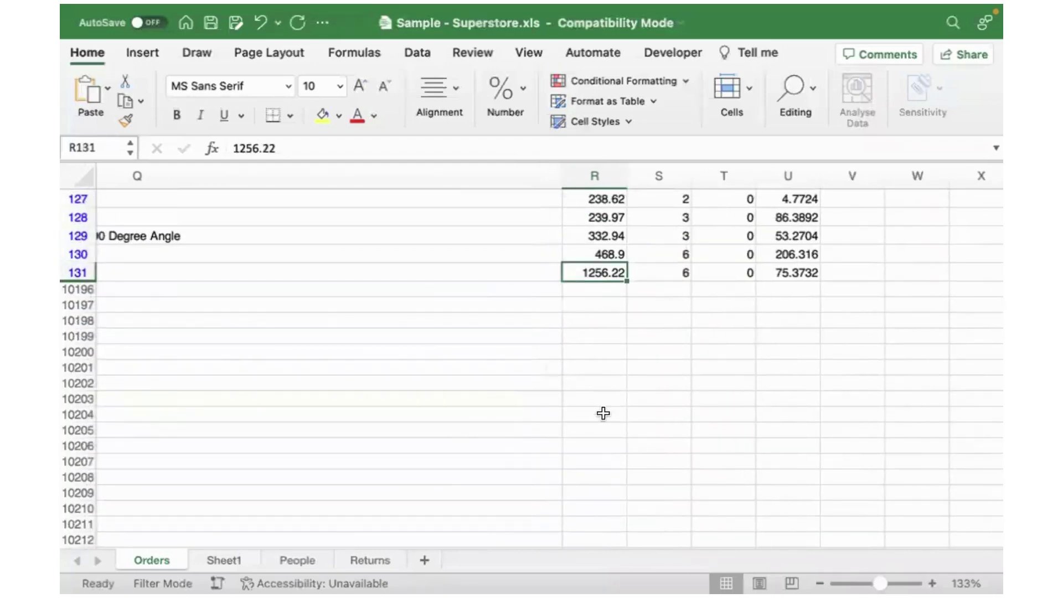
Switch back to Tableau, add a second Sales measure to Rows and aggregate it as Maximum
{"action": "key", "text": "super+Tab"}
{"action": "key", "text": "super+Tab"}
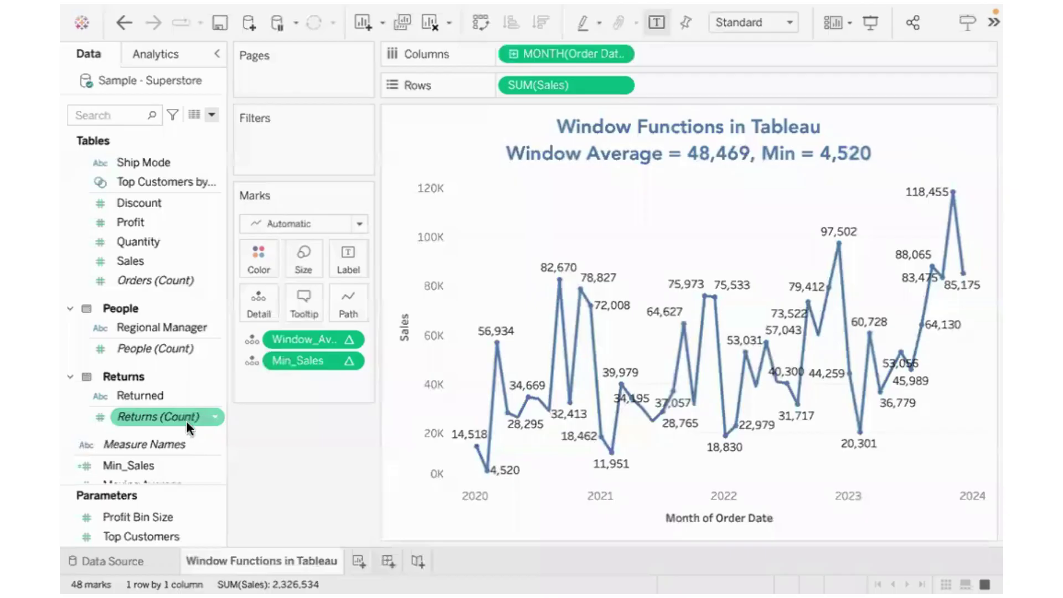
{"action": "scroll", "coordinate": [147, 390], "scroll_direction": "down", "scroll_amount": 3}
{"action": "left_click_drag", "start_coordinate": [136, 203], "coordinate": [700, 82]}
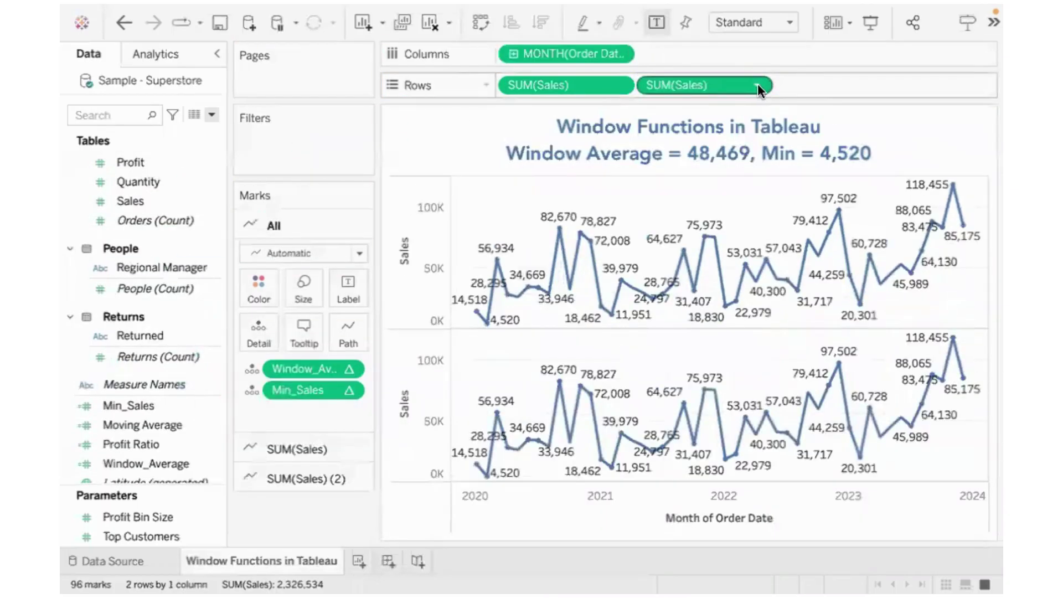
{"action": "left_click", "coordinate": [758, 84]}
{"action": "mouse_move", "coordinate": [741, 254]}
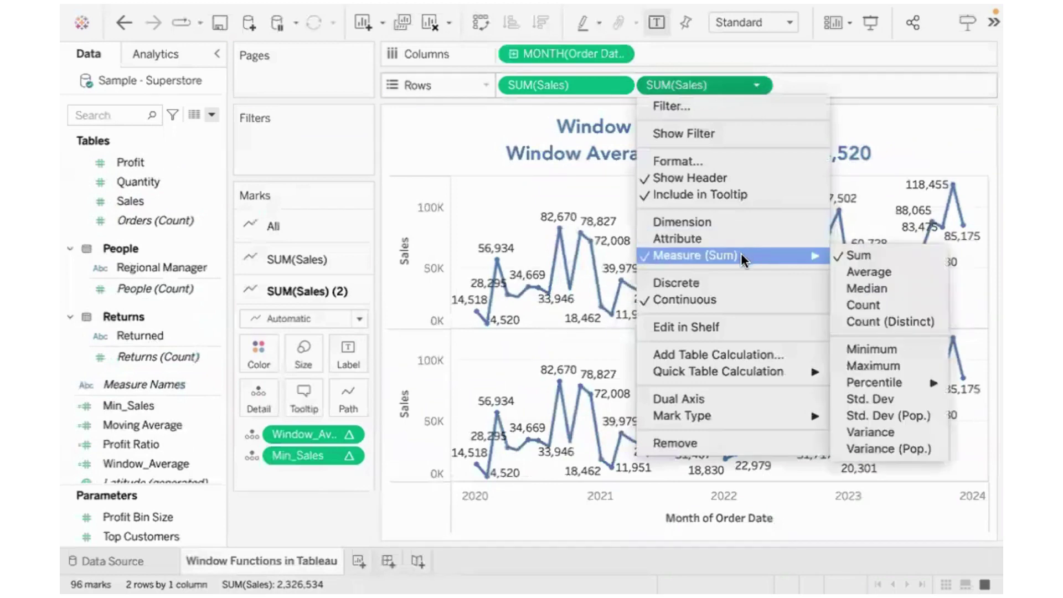
{"action": "left_click", "coordinate": [882, 365]}
Compare the February 2020 MAX(Sales) point with the last Sales value in Excel, and remove MAX(Sales) from Rows in Tableau
{"action": "mouse_move", "coordinate": [472, 472]}
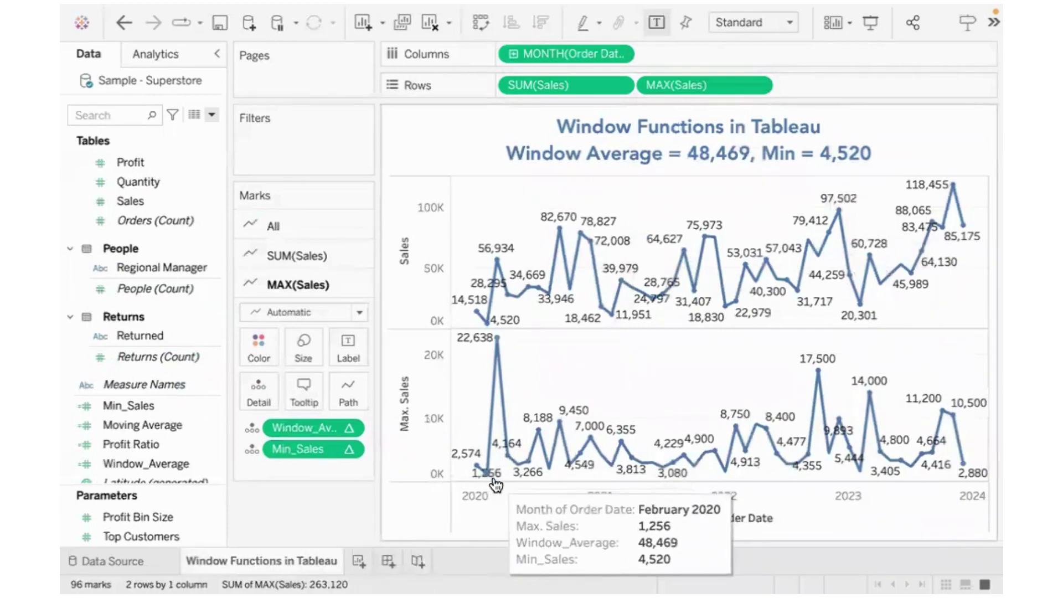
{"action": "key", "text": "super+Tab"}
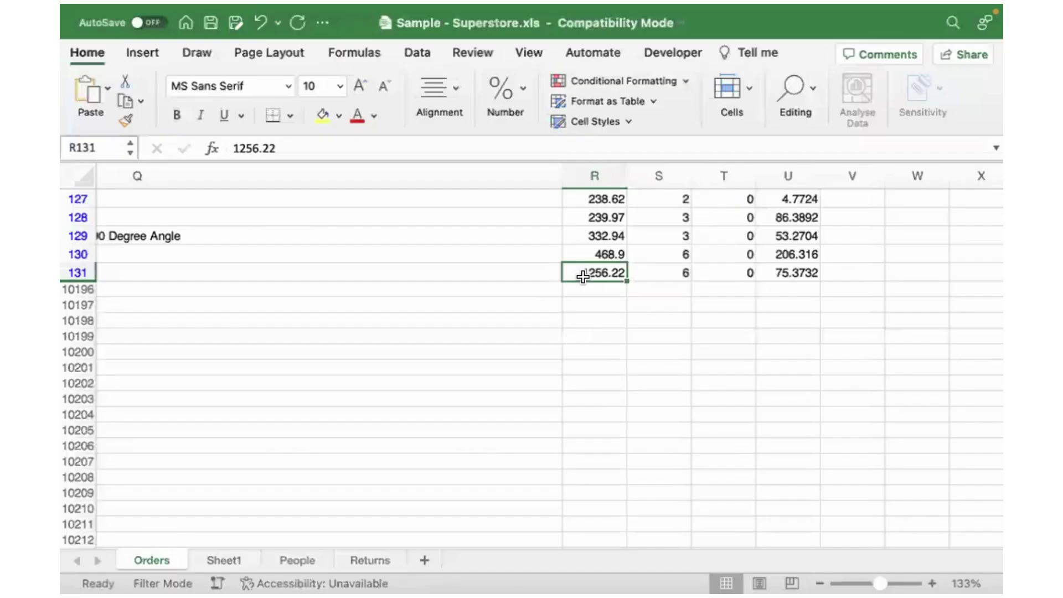
{"action": "key", "text": "super+Tab"}
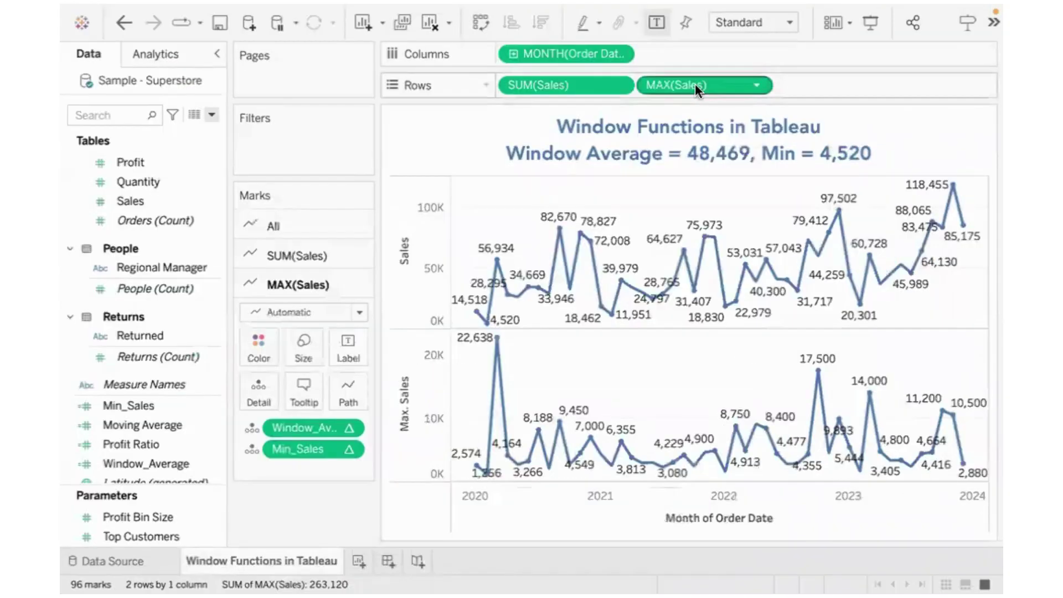
{"action": "left_click_drag", "start_coordinate": [695, 84], "coordinate": [281, 523]}
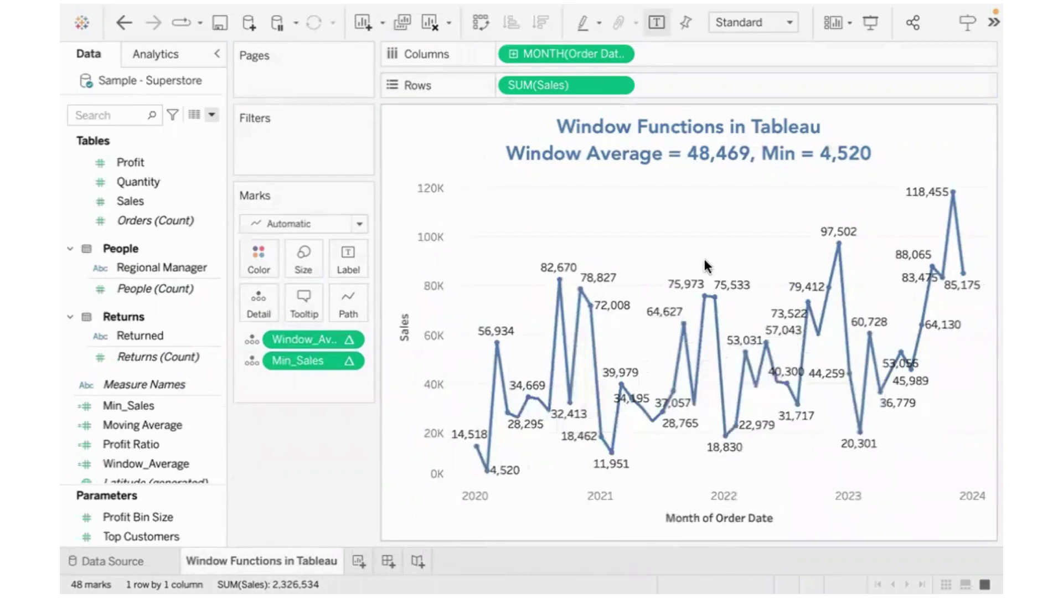
Create a calculated field named Max_Sales with the formula WINDOW_MAX(SUM([Sales]))
{"action": "mouse_move", "coordinate": [951, 195]}
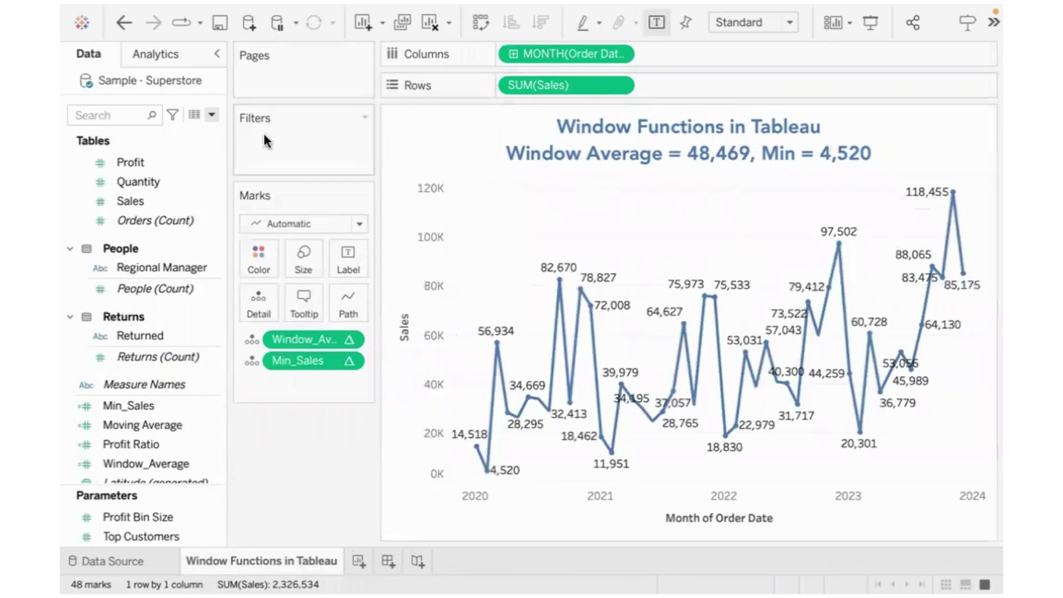
{"action": "left_click", "coordinate": [211, 115]}
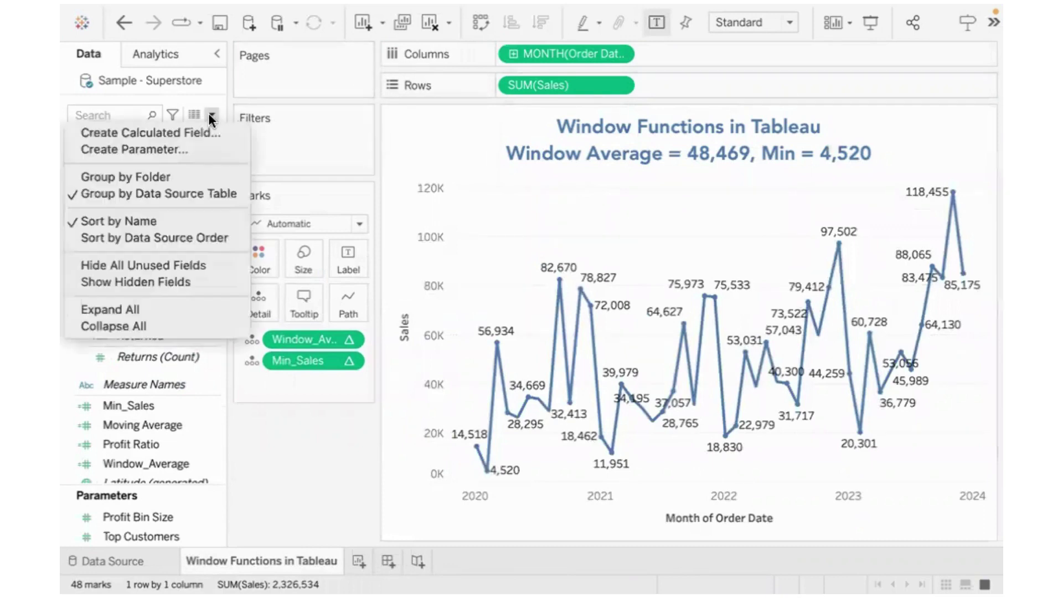
{"action": "left_click", "coordinate": [181, 130]}
{"action": "type", "text": "Max_Sales"}
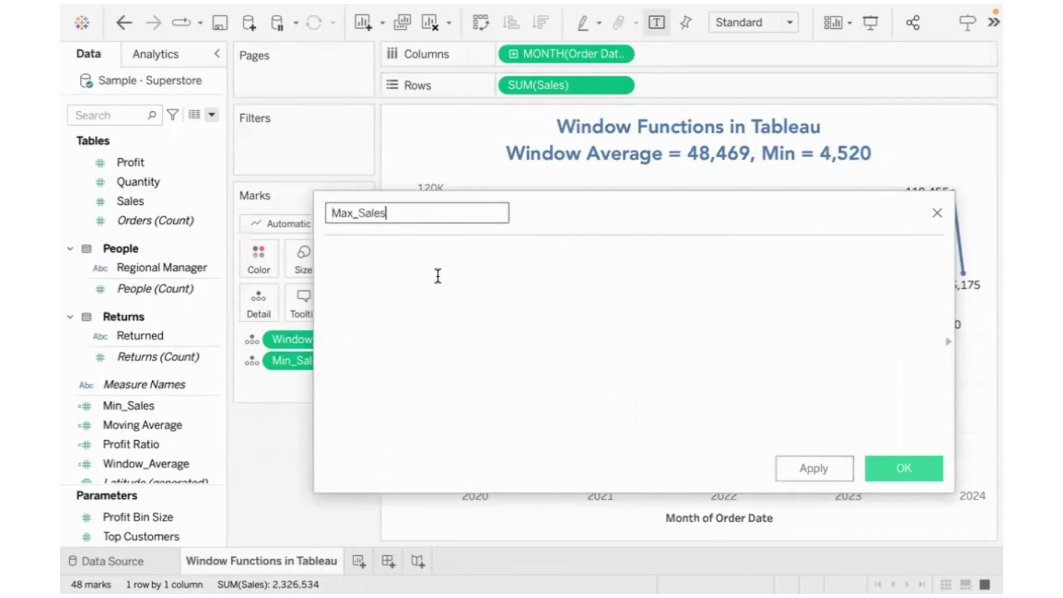
{"action": "left_click", "coordinate": [438, 275]}
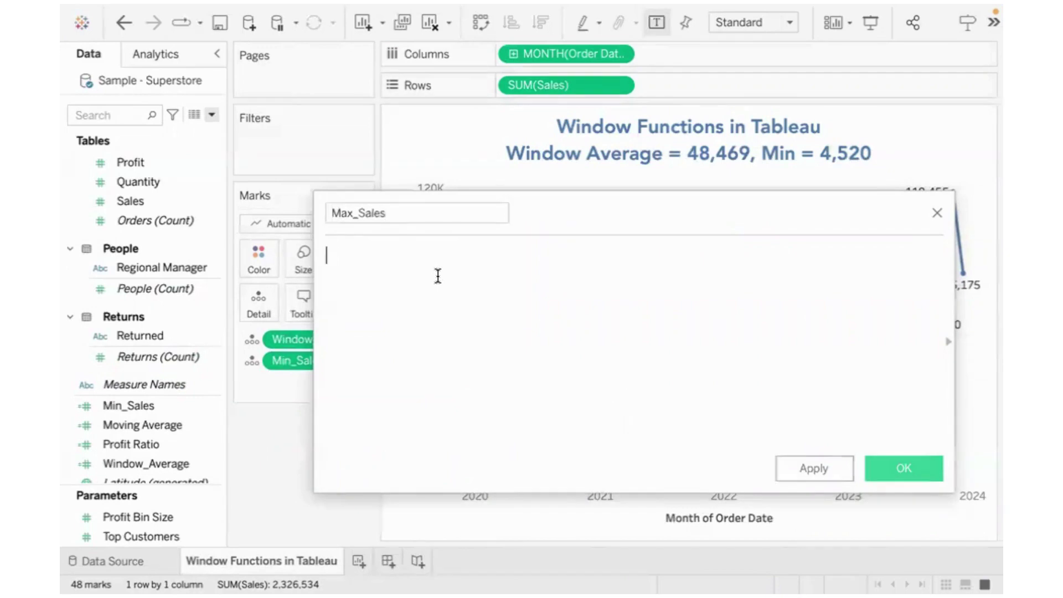
{"action": "type", "text": "wind"}
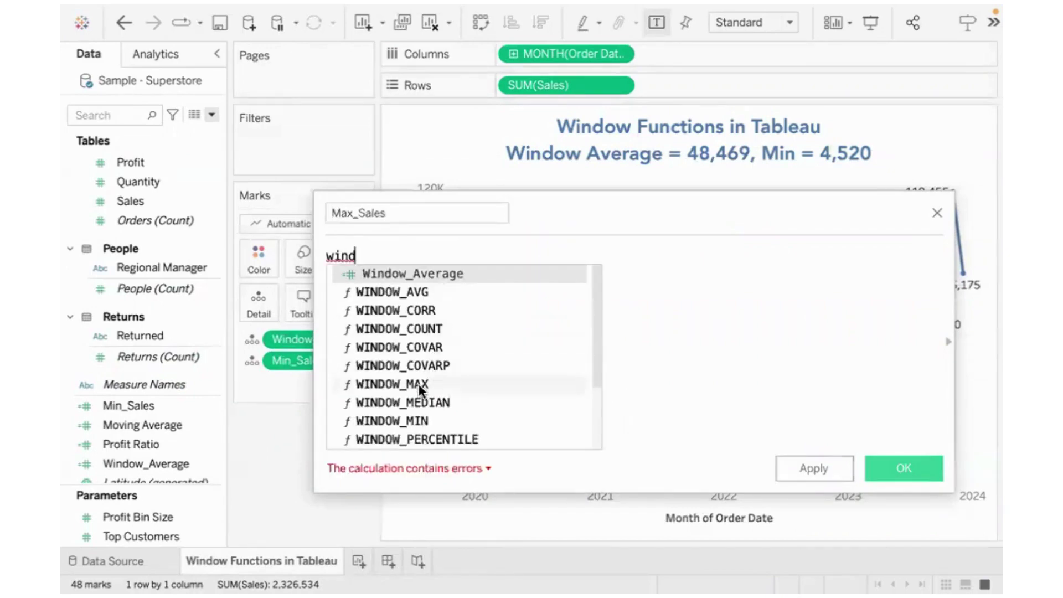
{"action": "left_click", "coordinate": [418, 383]}
{"action": "type", "text": "sum( [Sales])"}
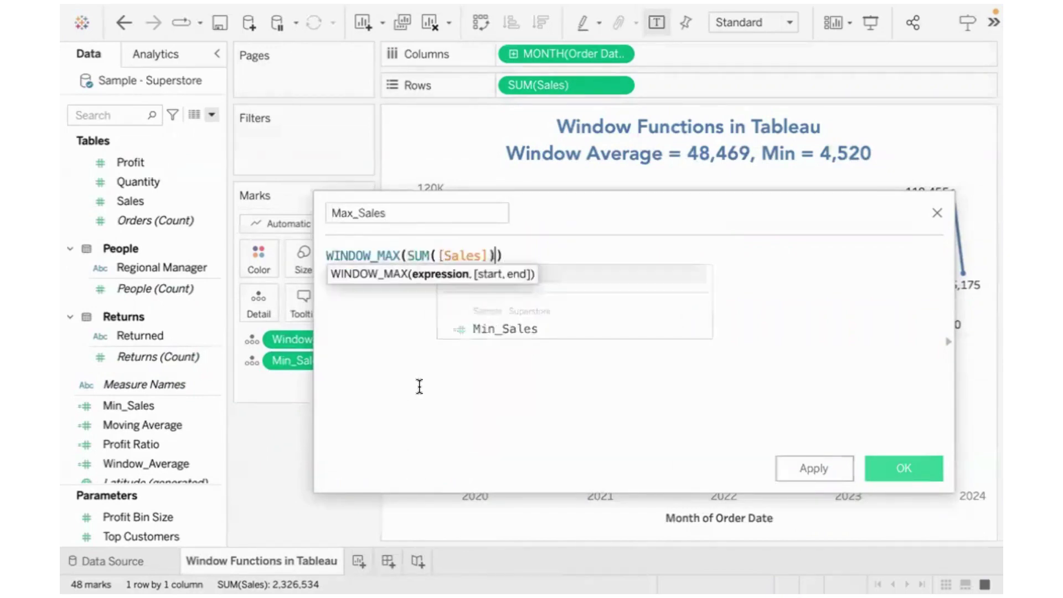
{"action": "left_click", "coordinate": [905, 469]}
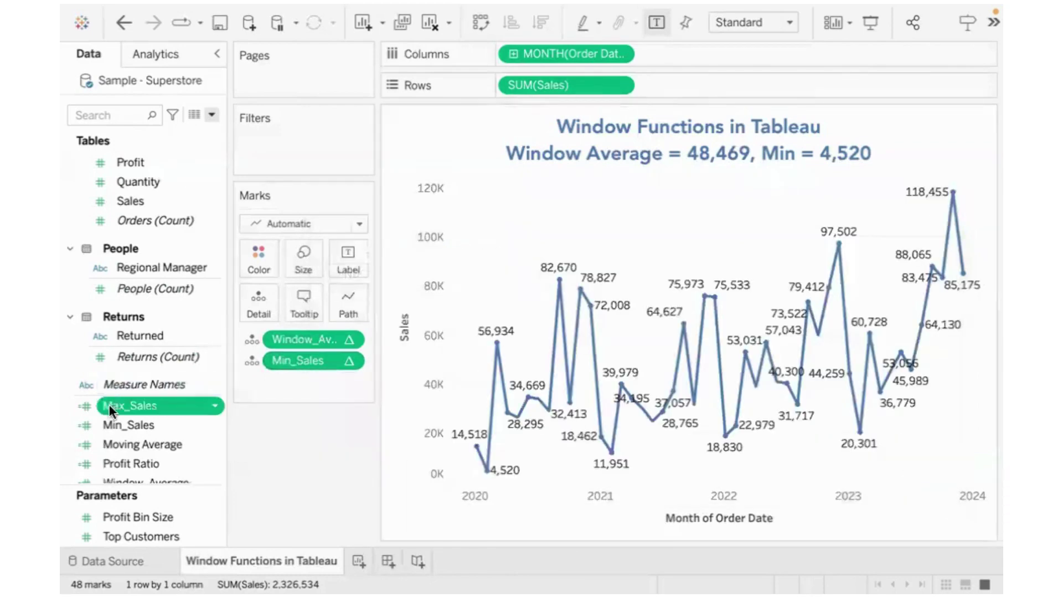
Add Max_Sales to Detail and extend the sheet title with ", Max_Sales=" followed by the AGG(Max_Sales) field
{"action": "left_click_drag", "start_coordinate": [112, 407], "coordinate": [256, 330]}
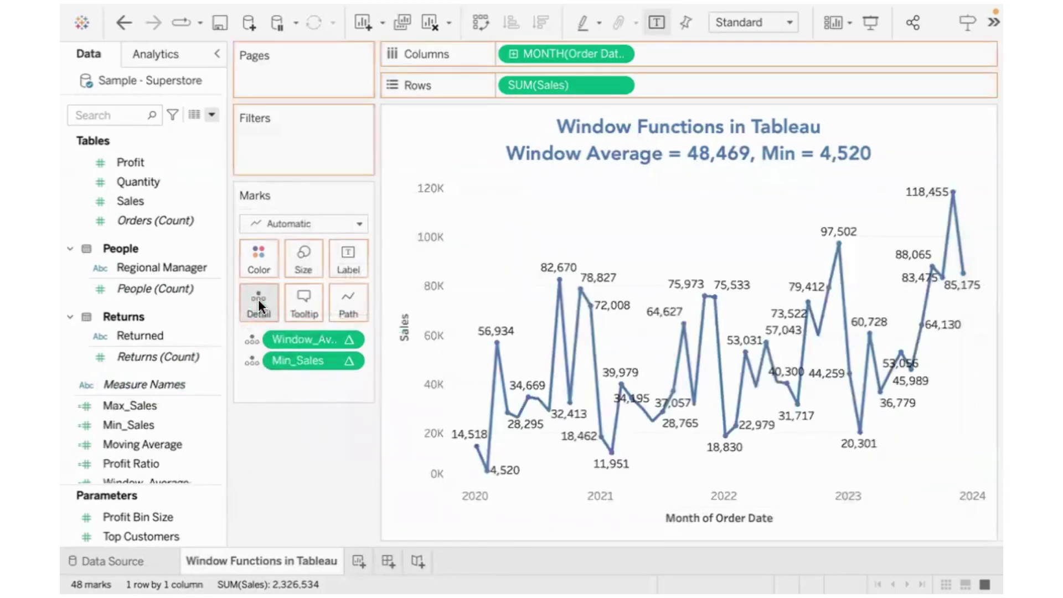
{"action": "double_click", "coordinate": [752, 149]}
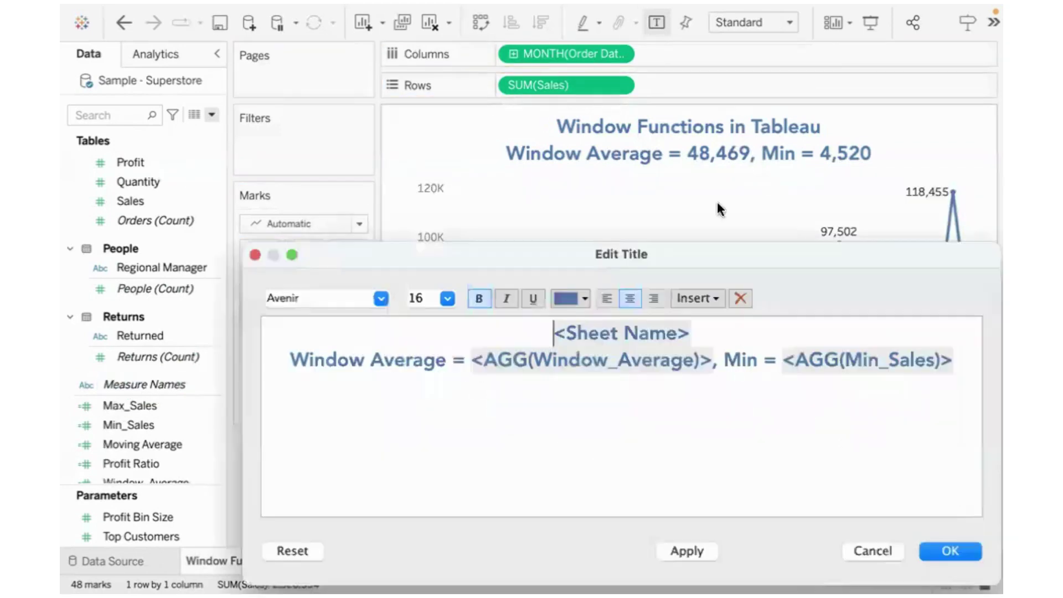
{"action": "left_click", "coordinate": [966, 360]}
{"action": "type", "text": ", Max_"}
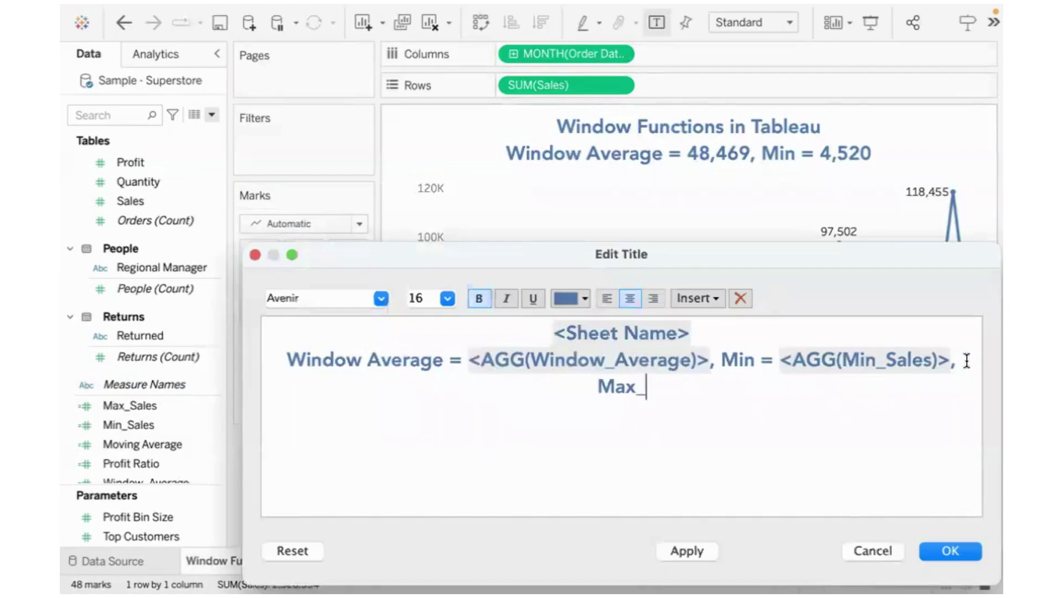
{"action": "type", "text": "sales"}
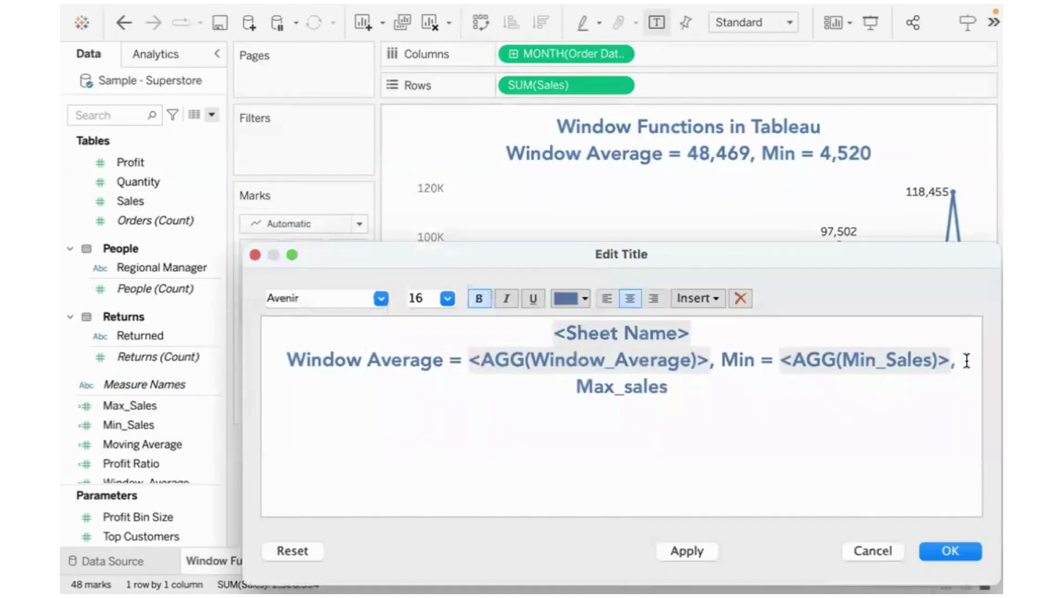
{"action": "key", "text": "BackSpace"}
{"action": "type", "text": "Sales"}
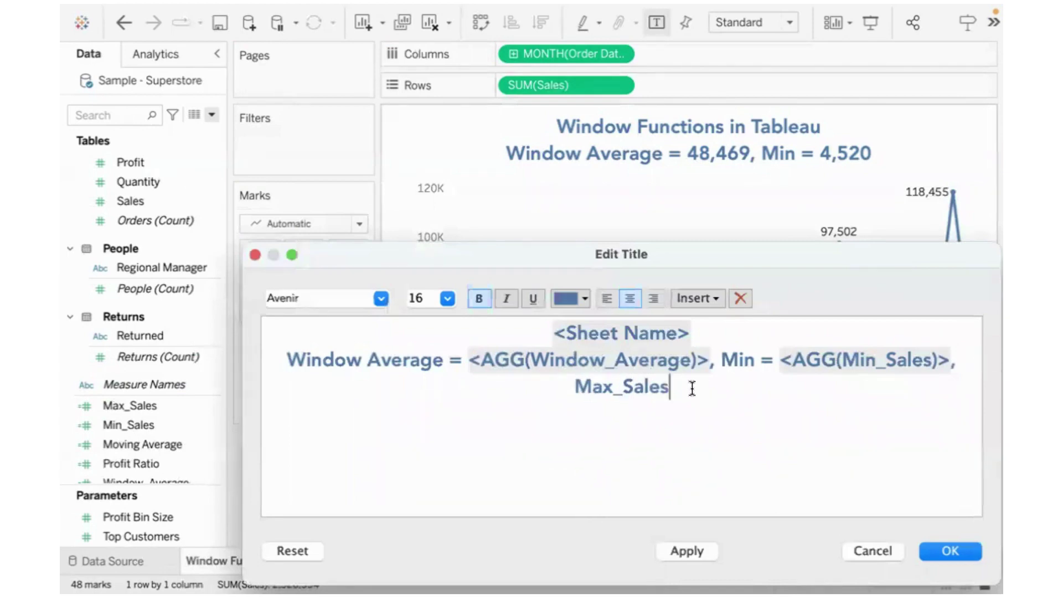
{"action": "type", "text": "="}
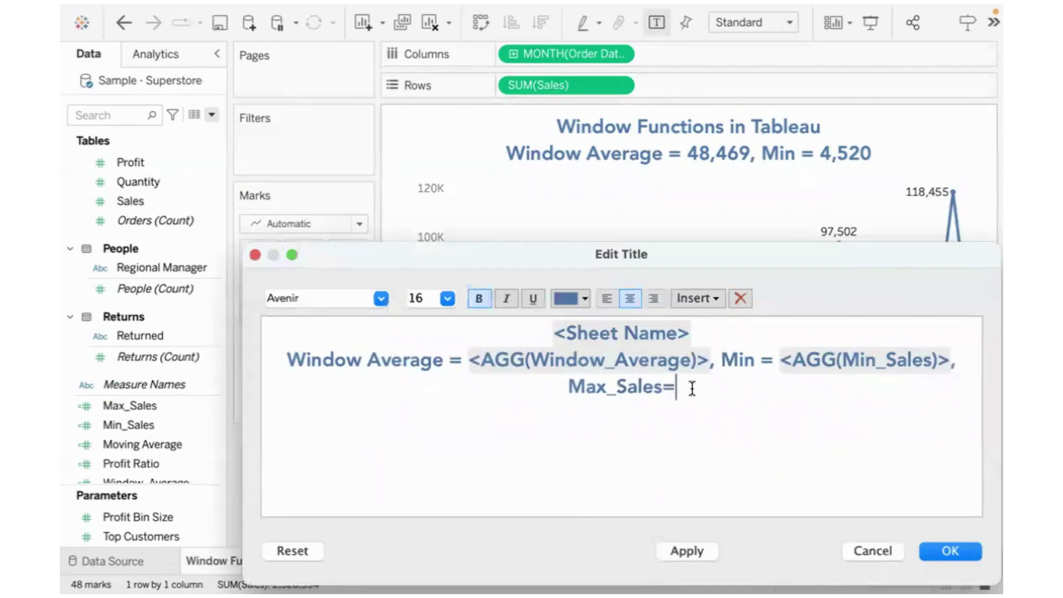
{"action": "left_click", "coordinate": [700, 298]}
{"action": "left_click", "coordinate": [745, 510]}
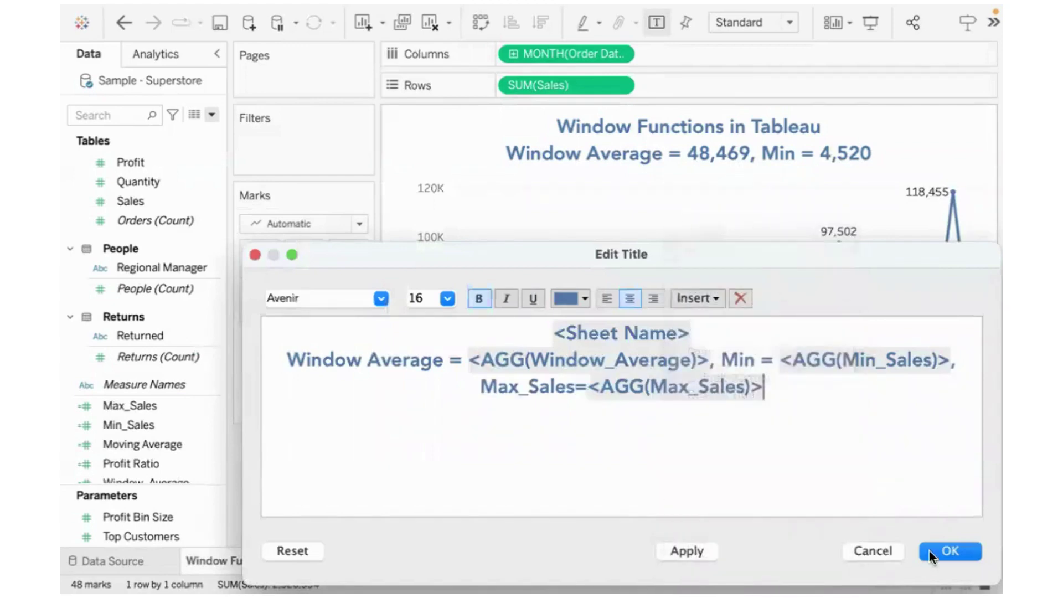
{"action": "left_click", "coordinate": [941, 549]}
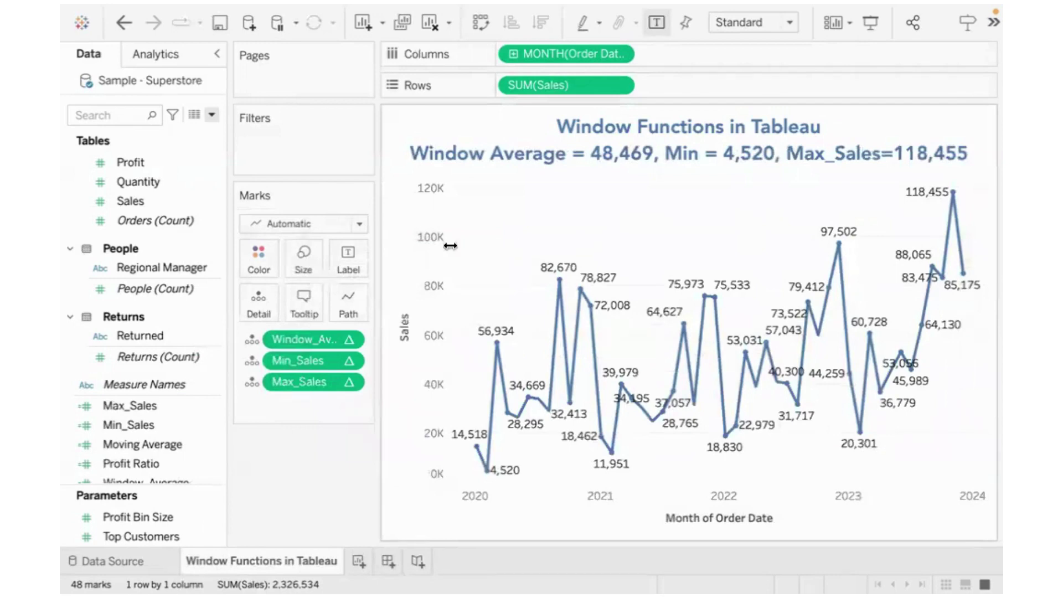
Define a new calculated field named SD with the formula WINDOW_STDEV(SUM([Sales]))
{"action": "left_click", "coordinate": [211, 115]}
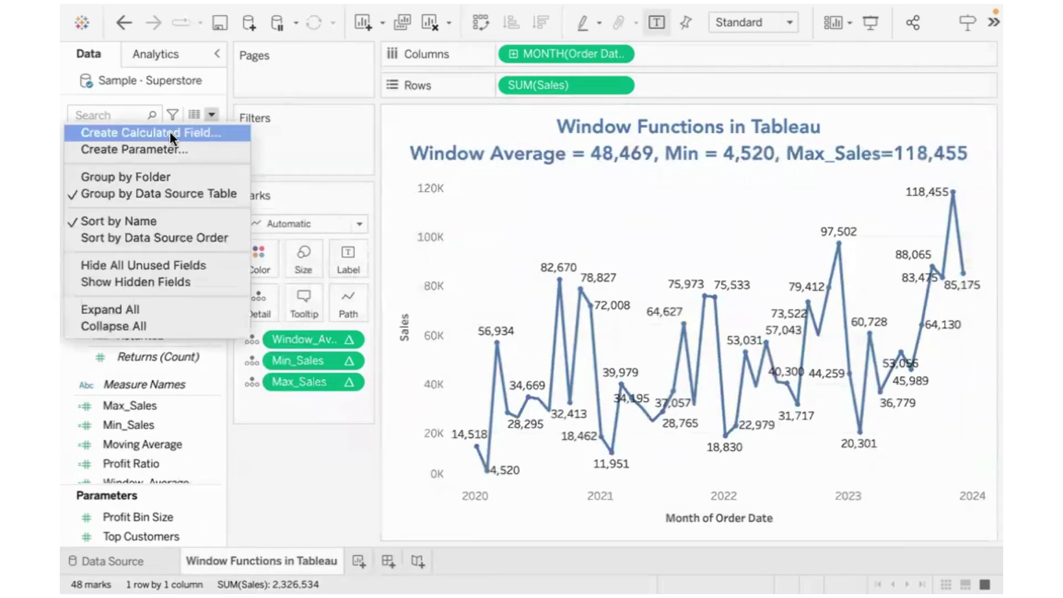
{"action": "left_click", "coordinate": [170, 132]}
{"action": "type", "text": "SD"}
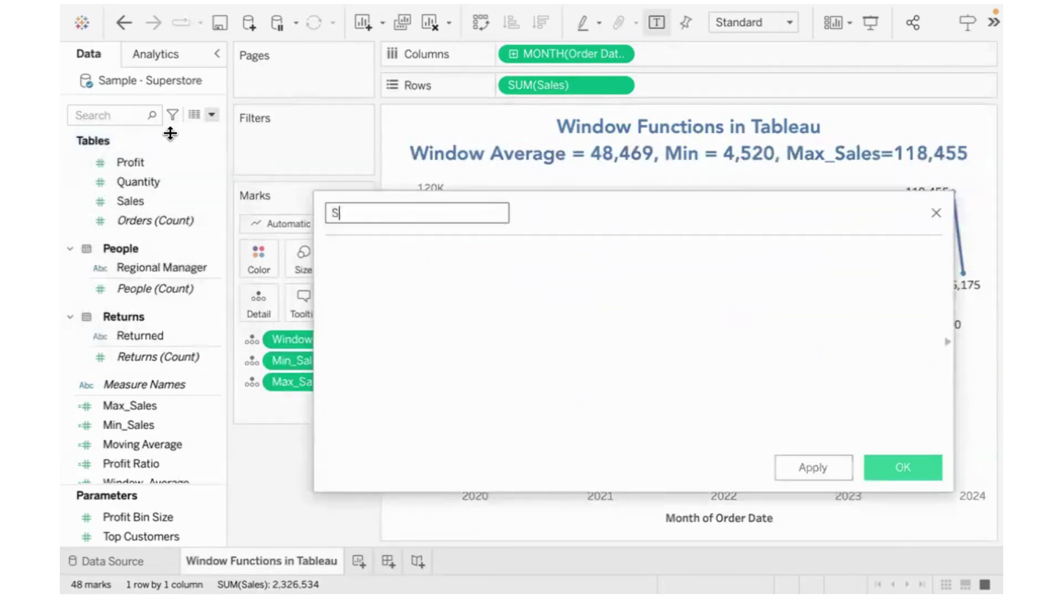
{"action": "key", "text": "Tab"}
{"action": "type", "text": "wind"}
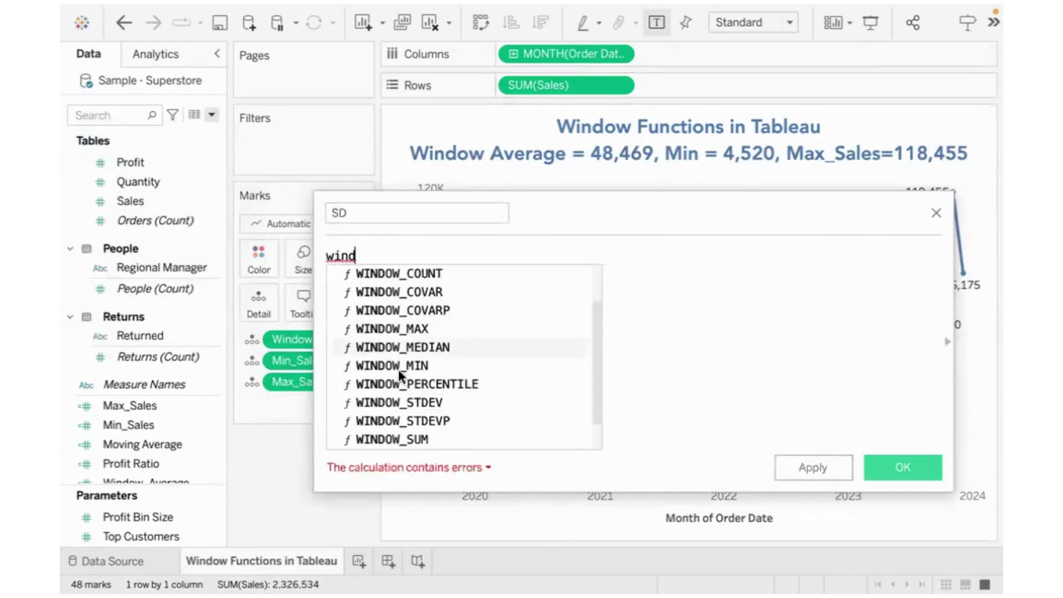
{"action": "left_click", "coordinate": [416, 399]}
{"action": "type", "text": "su"}
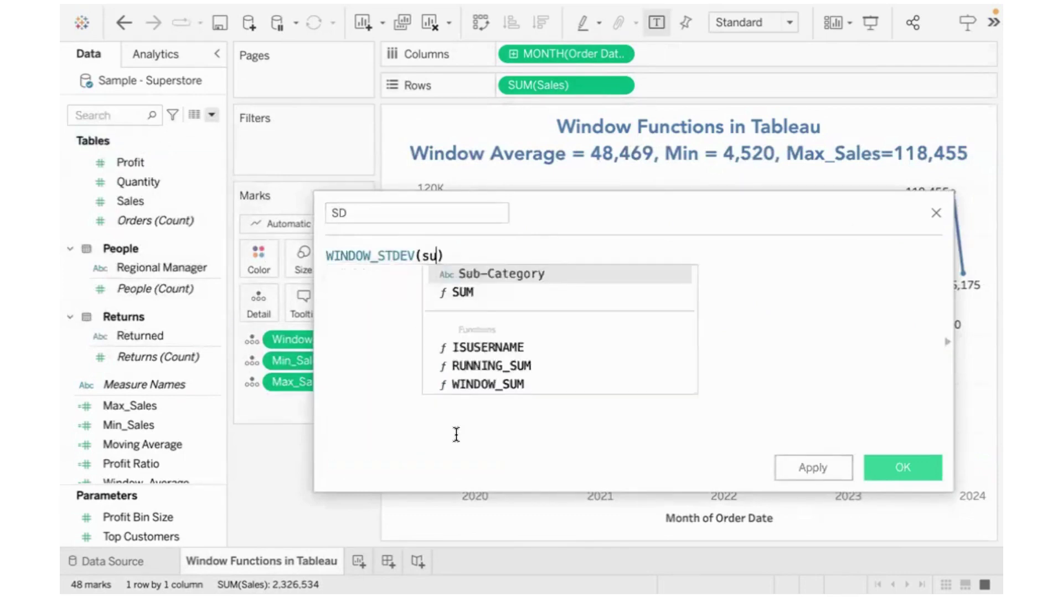
{"action": "key", "text": "Return"}
{"action": "type", "text": "[Sales]"}
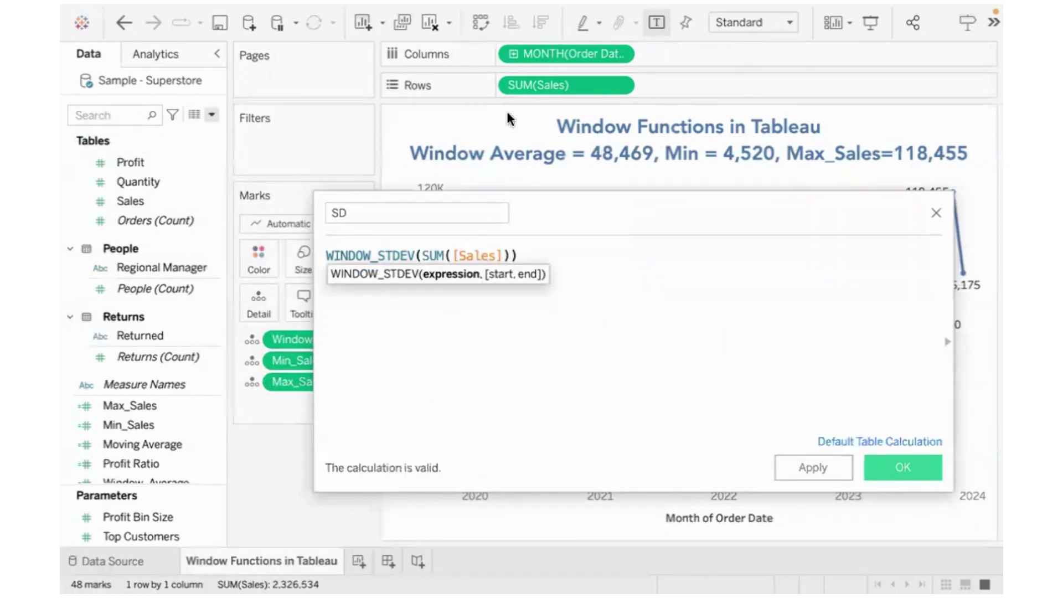
{"action": "mouse_move", "coordinate": [380, 270]}
{"action": "left_mouse_down"}
{"action": "mouse_move", "coordinate": [418, 269]}
{"action": "mouse_move", "coordinate": [390, 267]}
{"action": "left_mouse_up"}
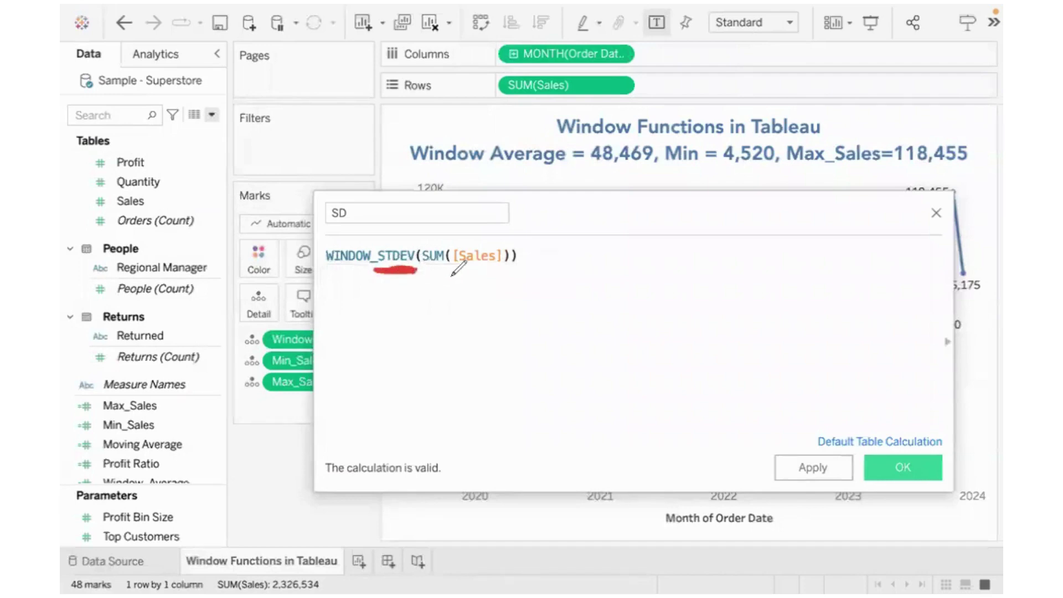
{"action": "mouse_move", "coordinate": [459, 277]}
{"action": "left_mouse_down"}
{"action": "mouse_move", "coordinate": [480, 279]}
{"action": "mouse_move", "coordinate": [500, 217]}
{"action": "mouse_move", "coordinate": [422, 234]}
{"action": "mouse_move", "coordinate": [439, 279]}
{"action": "mouse_move", "coordinate": [479, 273]}
{"action": "left_mouse_up"}
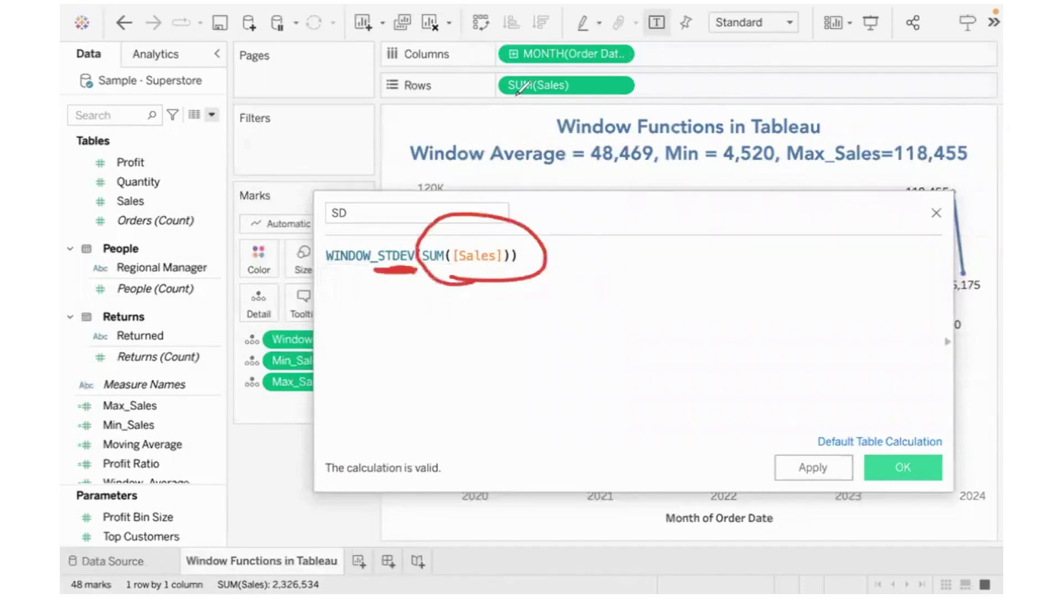
{"action": "mouse_move", "coordinate": [509, 101]}
{"action": "left_mouse_down"}
{"action": "mouse_move", "coordinate": [582, 81]}
{"action": "mouse_move", "coordinate": [477, 113]}
{"action": "left_mouse_up"}
{"action": "mouse_move", "coordinate": [321, 272]}
{"action": "left_mouse_down"}
{"action": "mouse_move", "coordinate": [354, 274]}
{"action": "mouse_move", "coordinate": [318, 280]}
{"action": "left_mouse_up"}
{"action": "key", "text": "Escape"}
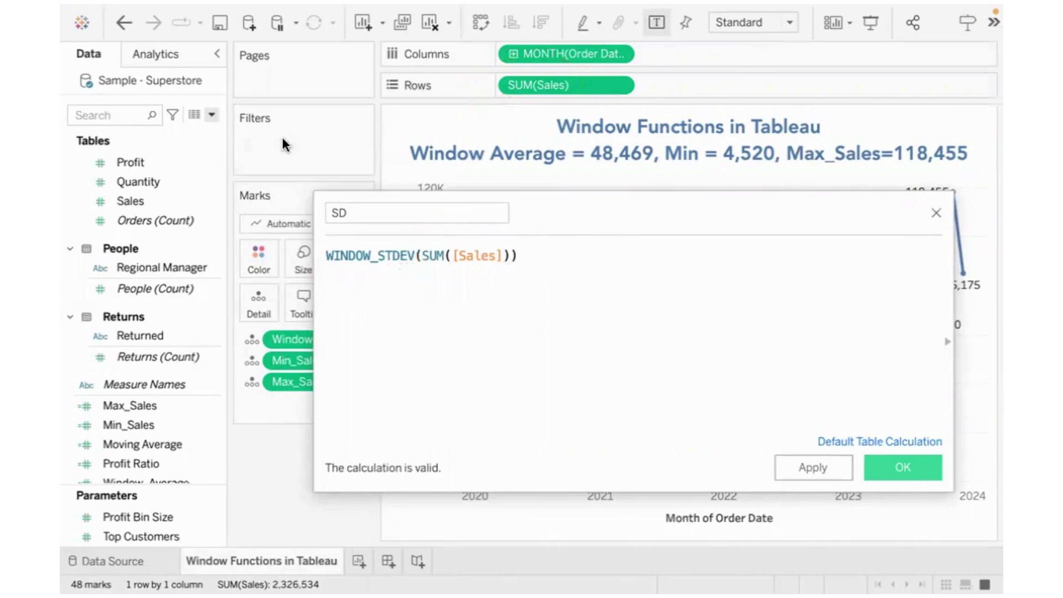
Save the SD calculated field and place it on Detail
{"action": "left_click", "coordinate": [915, 471]}
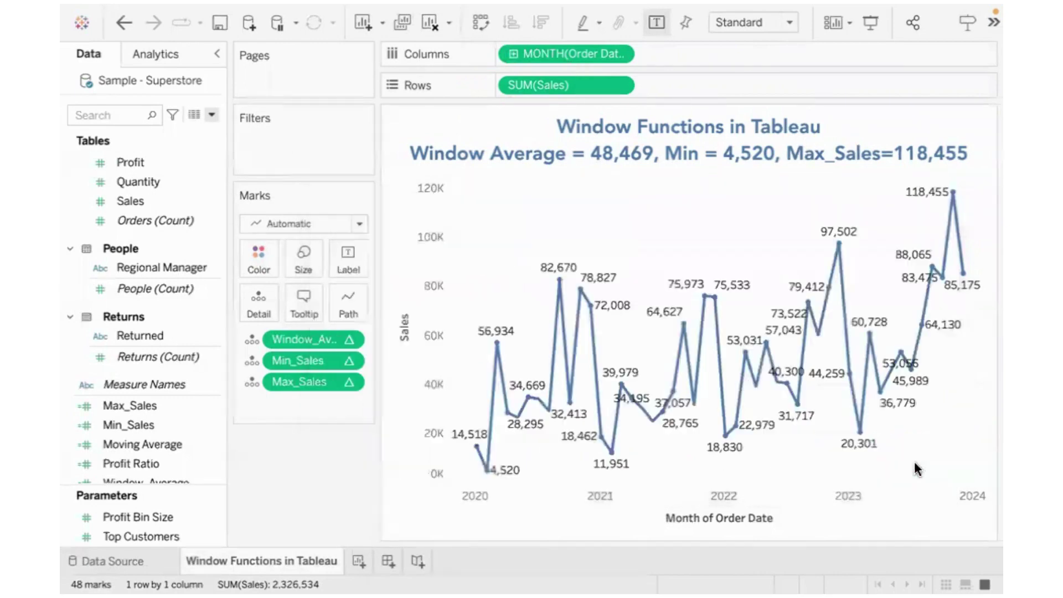
{"action": "left_click_drag", "start_coordinate": [140, 469], "coordinate": [257, 304]}
Extend the sheet title with ", SD = " followed by the AGG(SD) field
{"action": "double_click", "coordinate": [606, 149]}
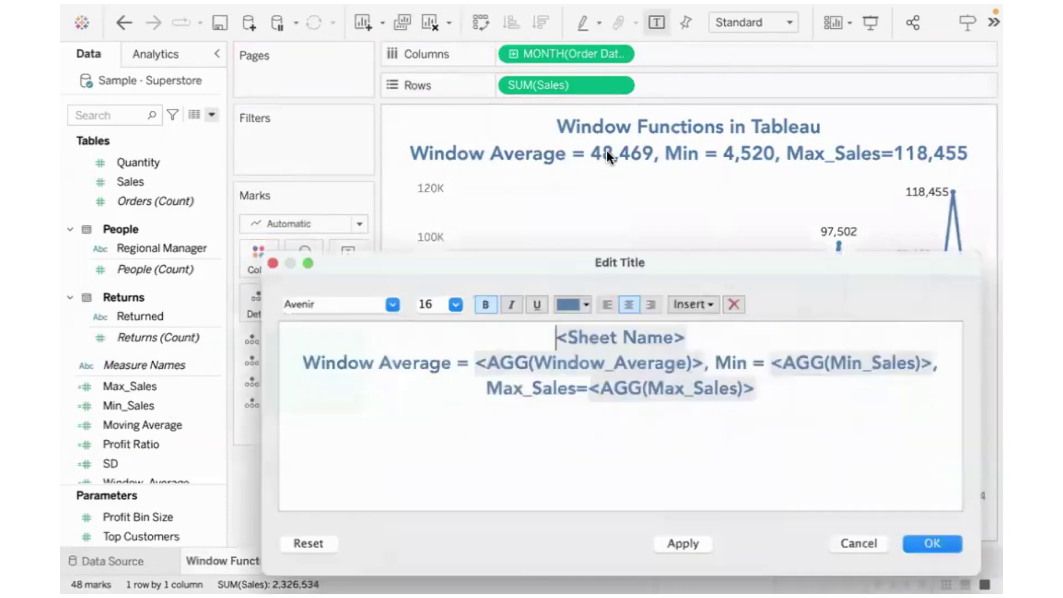
{"action": "left_click", "coordinate": [790, 394]}
{"action": "type", "text": ", SD ="}
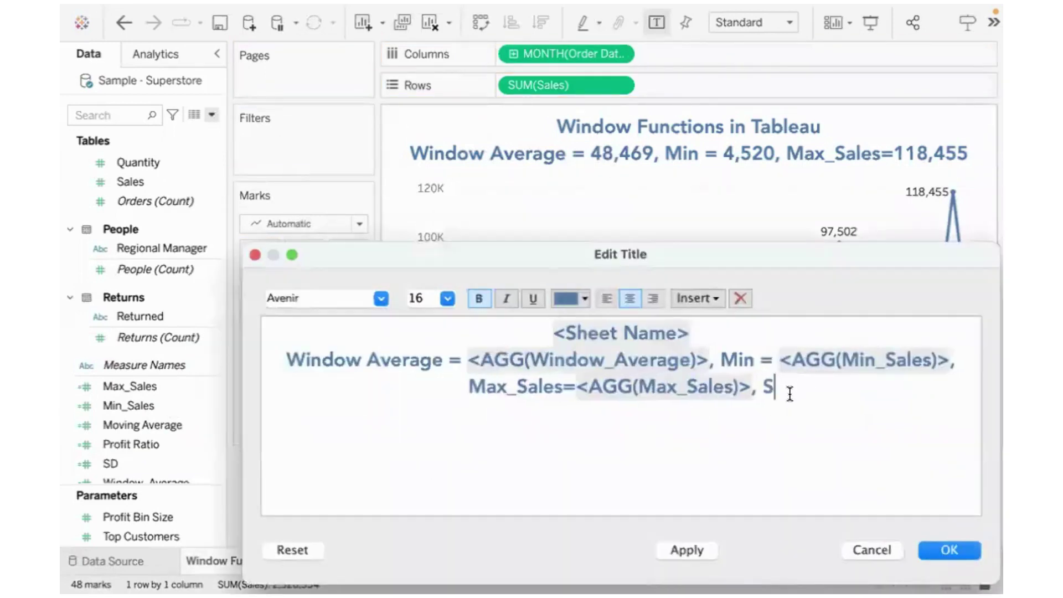
{"action": "left_click", "coordinate": [716, 298]}
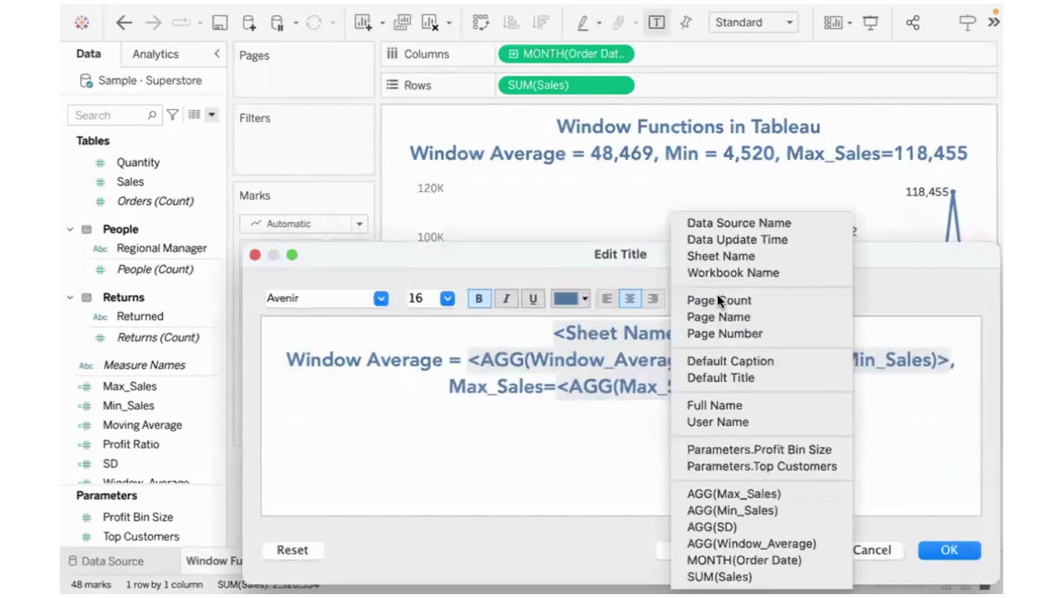
{"action": "left_click", "coordinate": [750, 523]}
{"action": "left_click", "coordinate": [933, 549]}
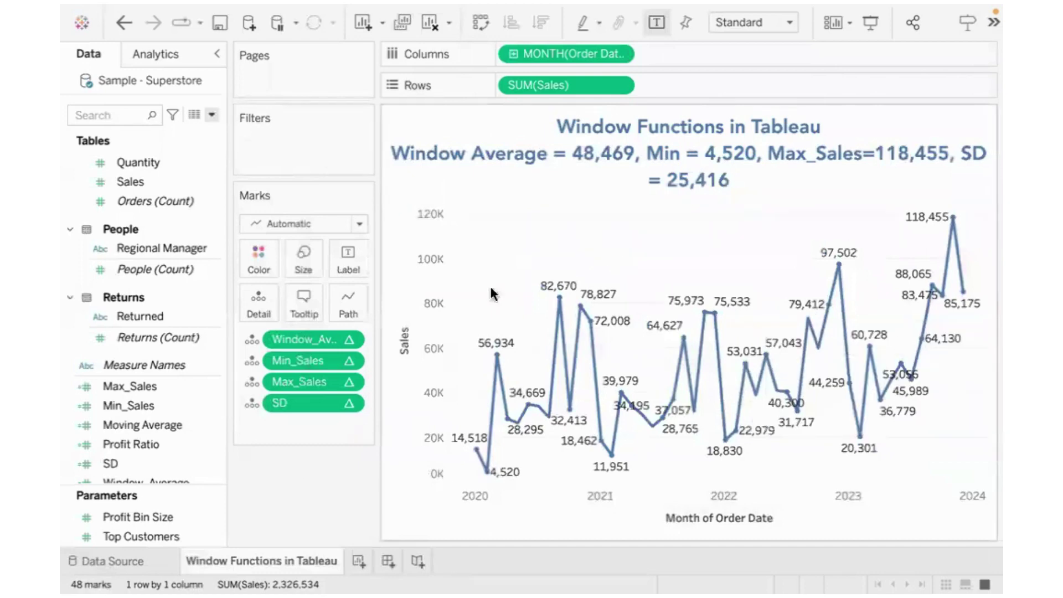
Create a new worksheet, and place Order Date on Columns as an exact date
{"action": "left_click", "coordinate": [357, 559]}
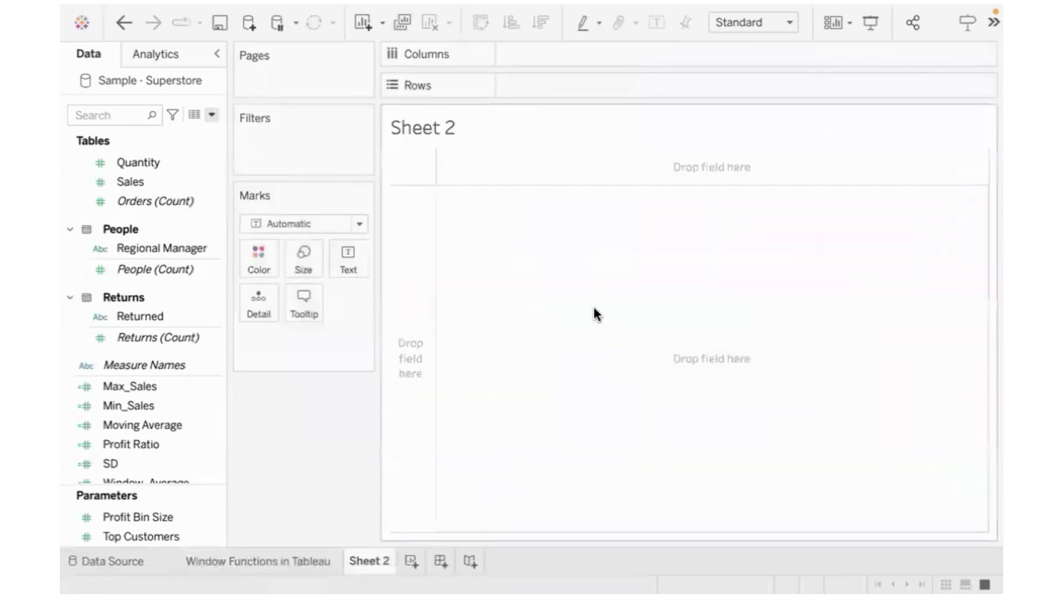
{"action": "left_click_drag", "start_coordinate": [377, 337], "coordinate": [221, 334]}
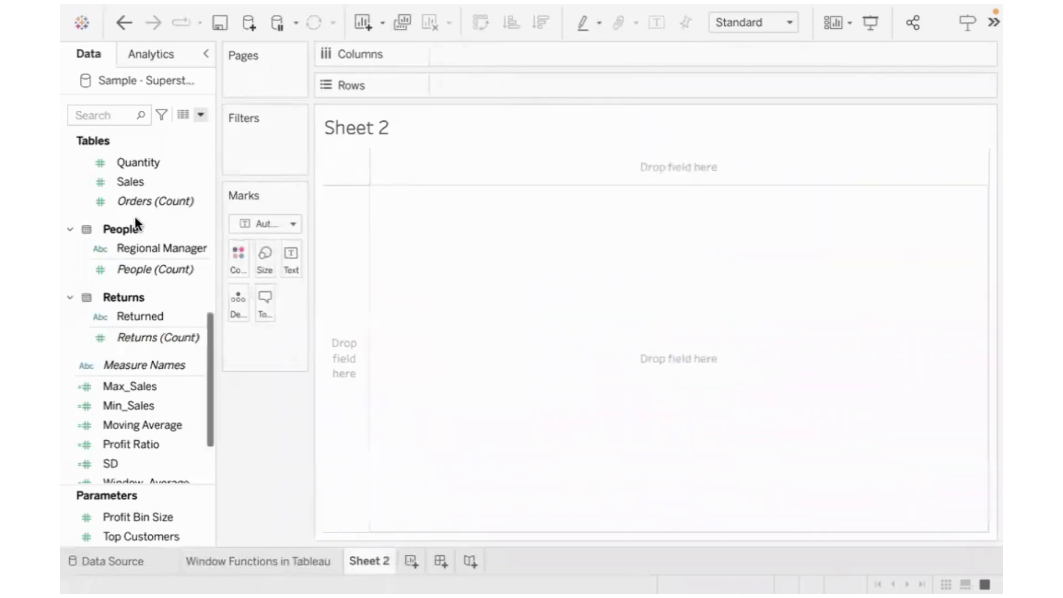
{"action": "scroll", "coordinate": [134, 216], "scroll_direction": "up", "scroll_amount": 4}
{"action": "scroll", "coordinate": [135, 216], "scroll_direction": "up", "scroll_amount": 2}
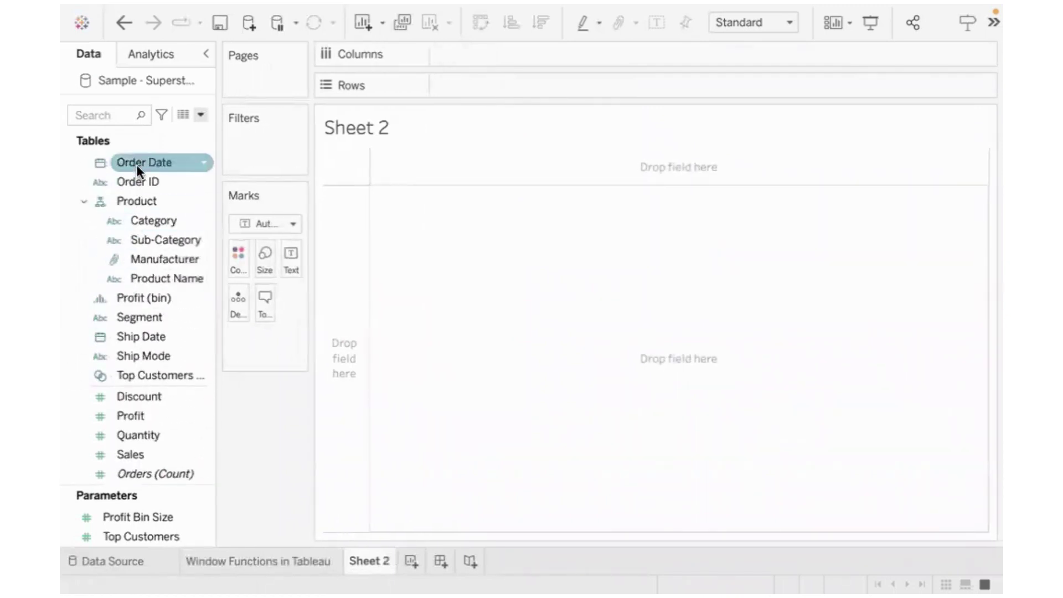
{"action": "left_click_drag", "start_coordinate": [138, 163], "coordinate": [460, 58]}
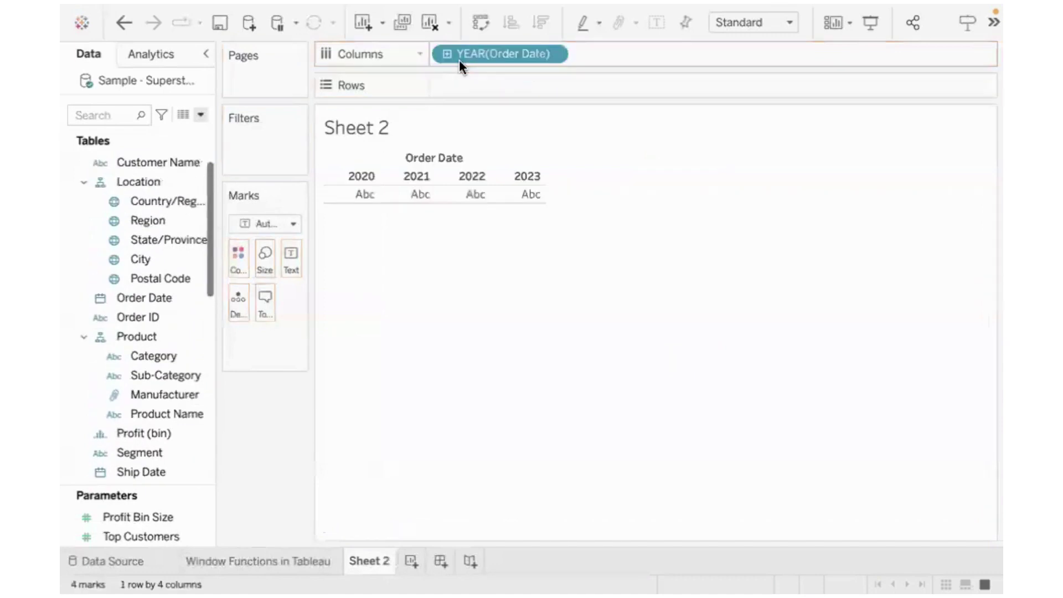
{"action": "left_click", "coordinate": [551, 54]}
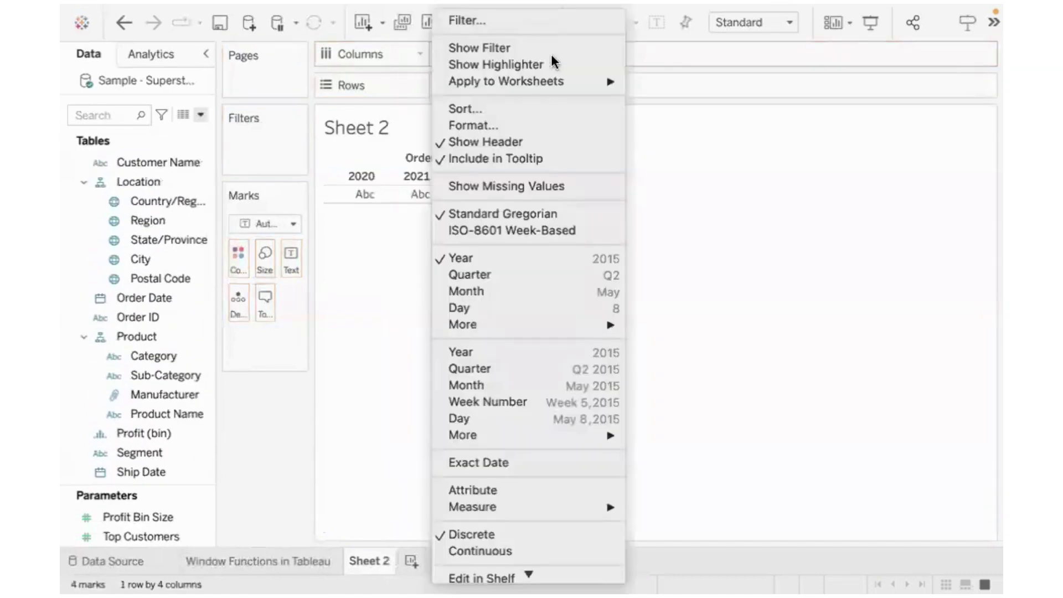
{"action": "left_click", "coordinate": [544, 461]}
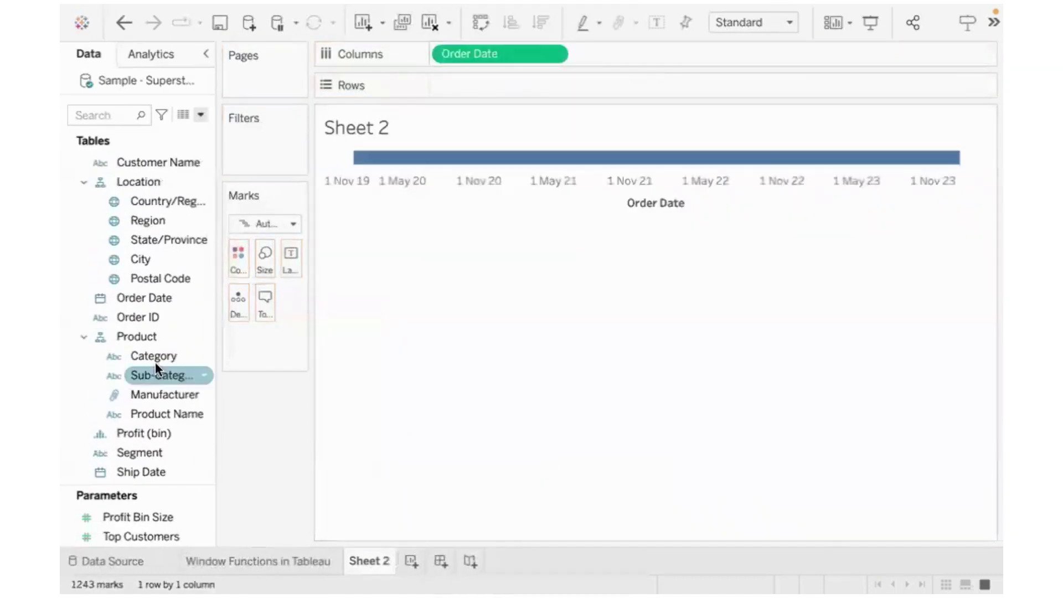
Add Sales to Rows and examine the daily sales at the highest peaks and at the low points in early 2020
{"action": "scroll", "coordinate": [133, 332], "scroll_direction": "down", "scroll_amount": 3}
{"action": "scroll", "coordinate": [129, 361], "scroll_direction": "down", "scroll_amount": 5}
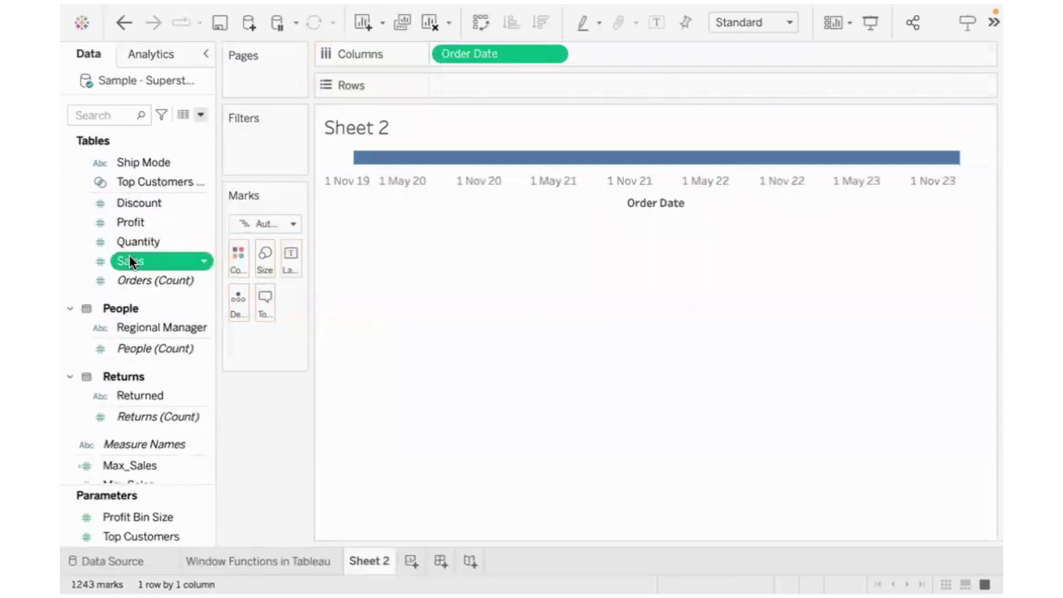
{"action": "left_click_drag", "start_coordinate": [128, 257], "coordinate": [455, 84]}
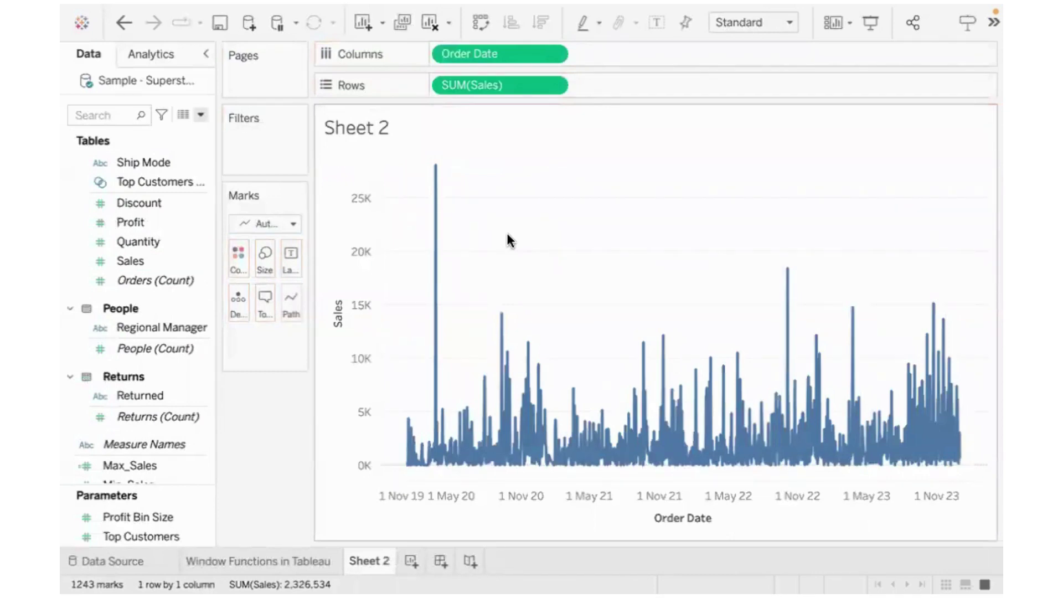
{"action": "mouse_move", "coordinate": [433, 173]}
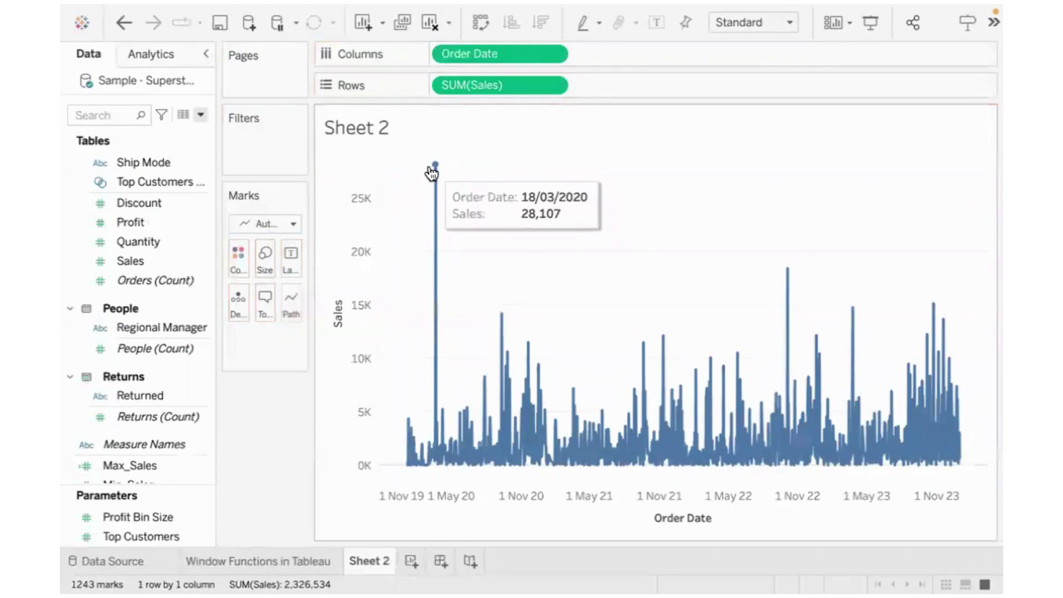
{"action": "mouse_move", "coordinate": [790, 273]}
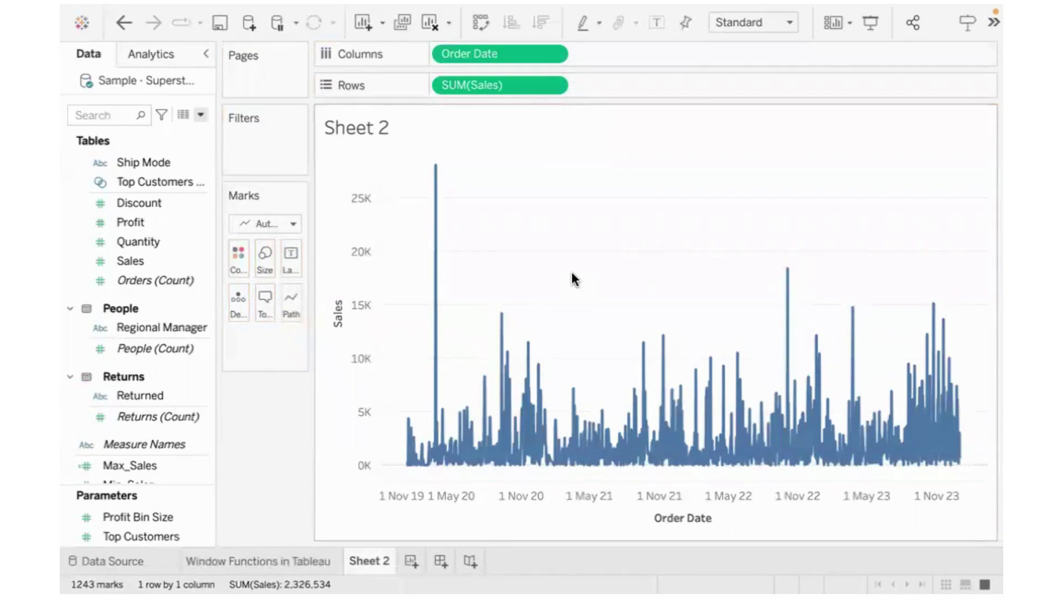
{"action": "mouse_move", "coordinate": [443, 437]}
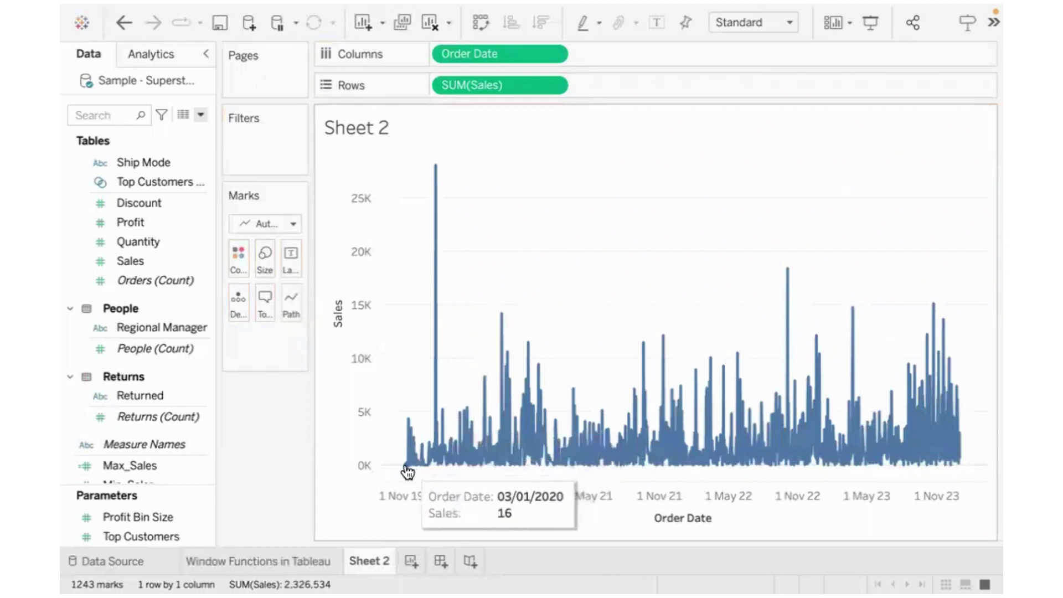
{"action": "mouse_move", "coordinate": [406, 471]}
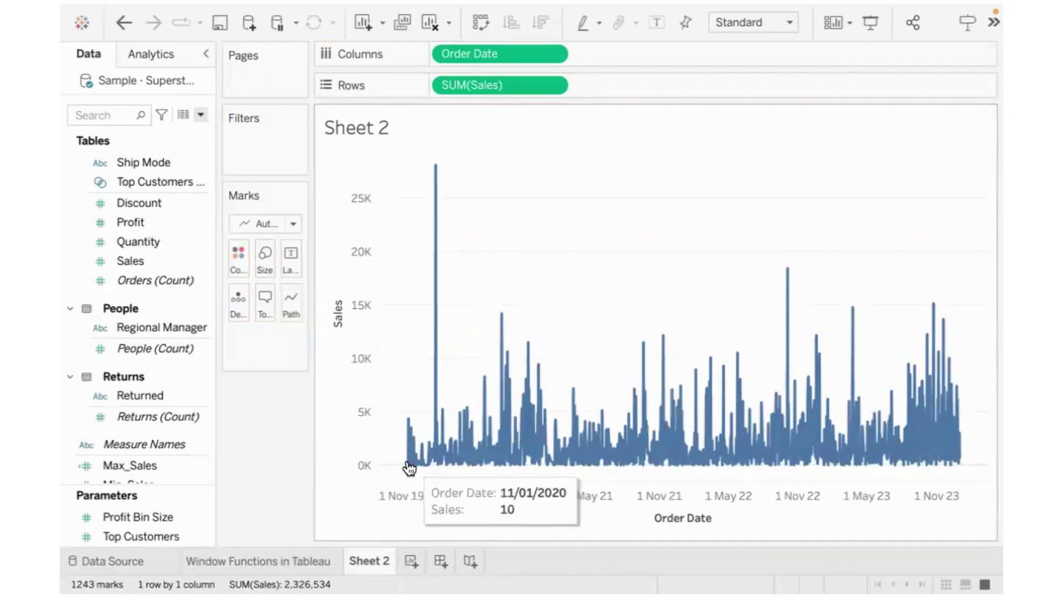
{"action": "mouse_move", "coordinate": [408, 428]}
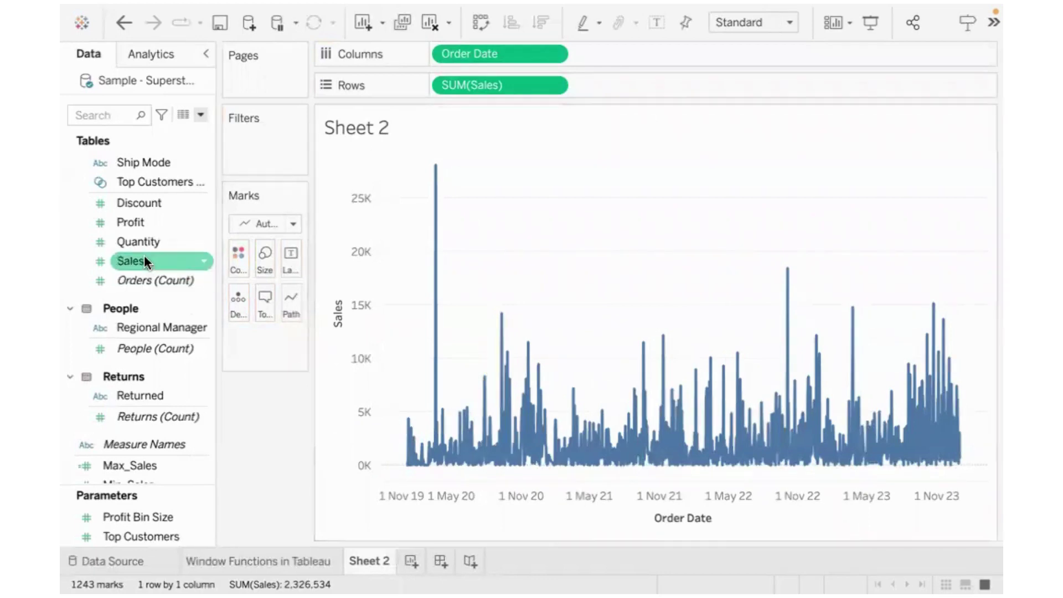
Add a second Sales measure to Rows and apply the Moving Average quick table calculation to it
{"action": "left_click_drag", "start_coordinate": [144, 260], "coordinate": [654, 83]}
{"action": "left_click", "coordinate": [688, 86]}
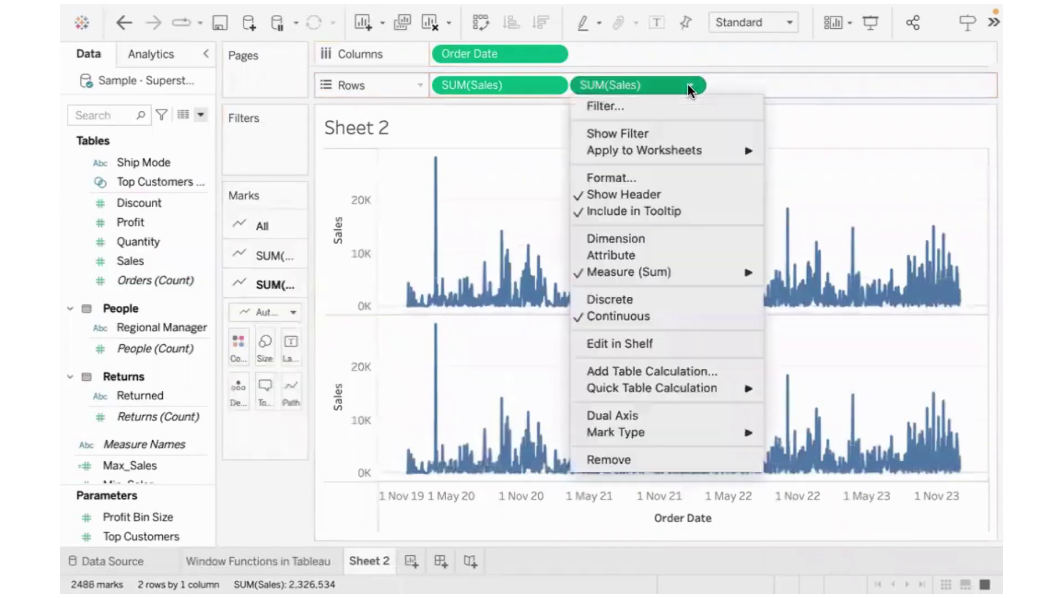
{"action": "mouse_move", "coordinate": [695, 387]}
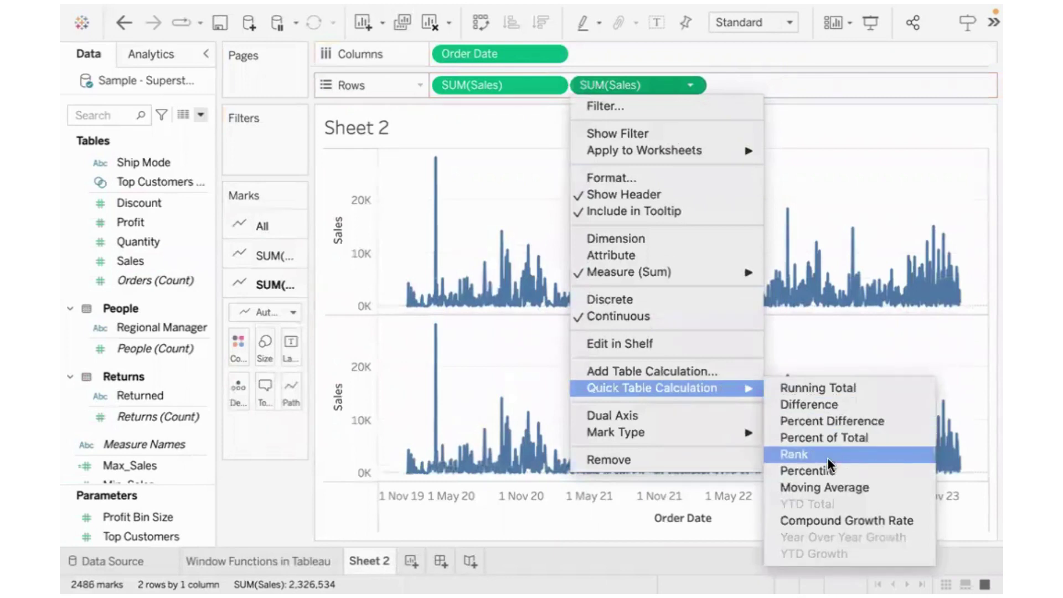
{"action": "left_click", "coordinate": [828, 488]}
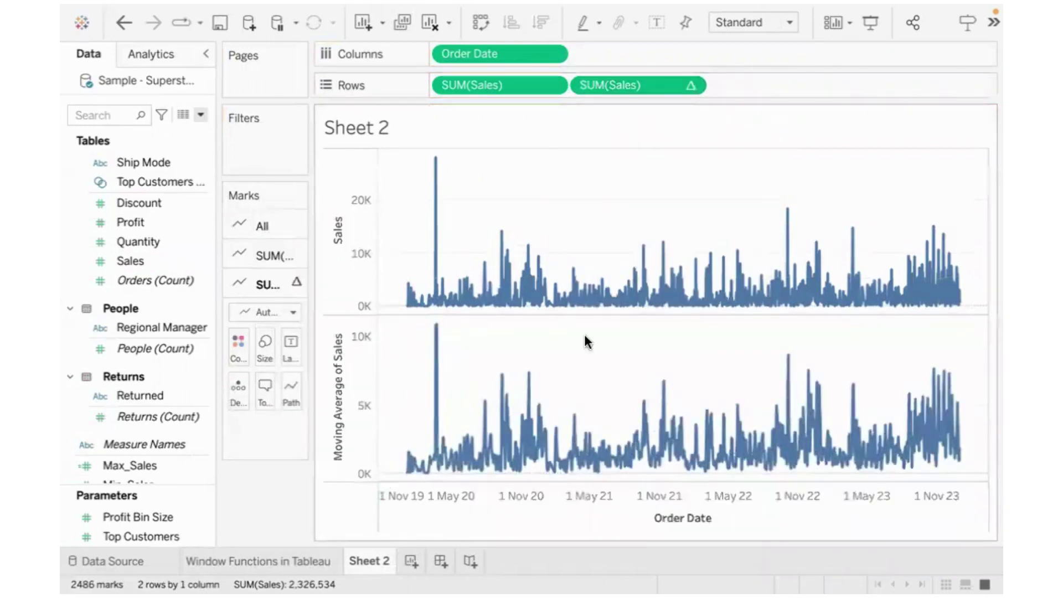
{"action": "left_click", "coordinate": [690, 86]}
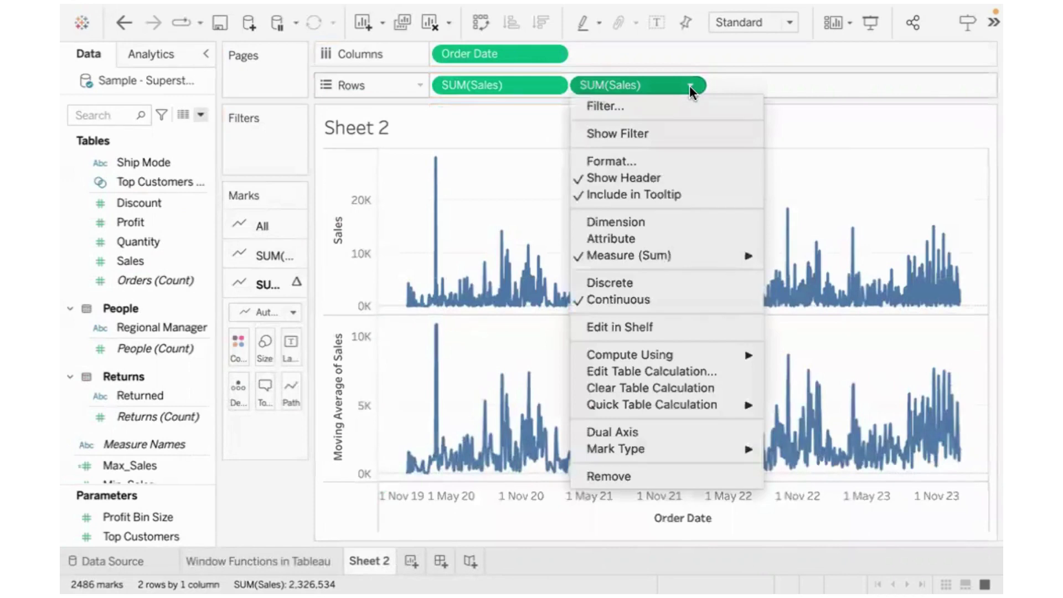
{"action": "left_click", "coordinate": [521, 180]}
Save the moving average table calculation from Rows as a reusable calculated field named "Moving Average1"
{"action": "left_click_drag", "start_coordinate": [619, 82], "coordinate": [111, 271]}
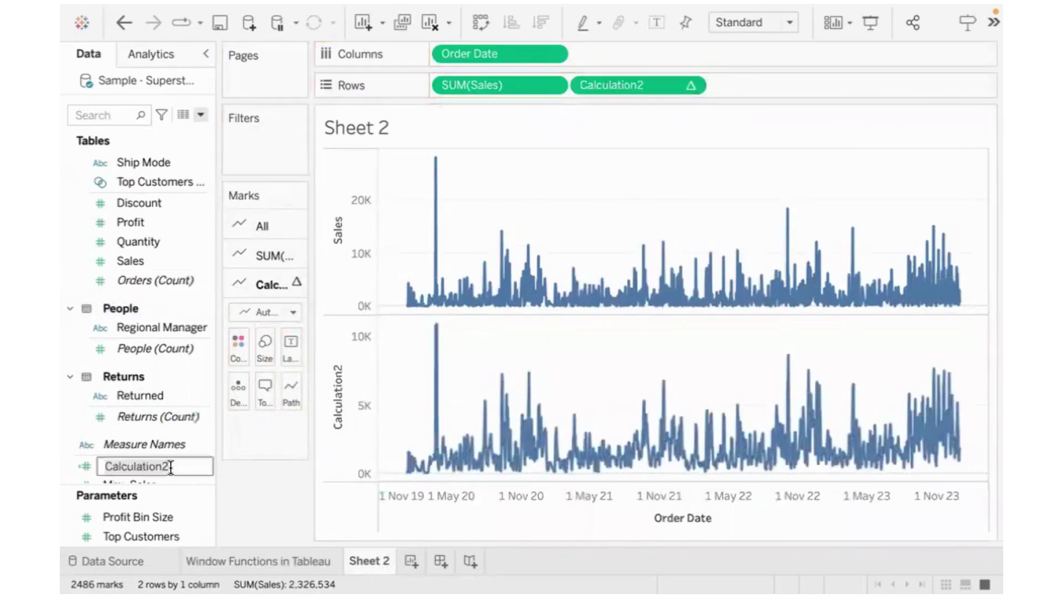
{"action": "type", "text": "Moving Ave"}
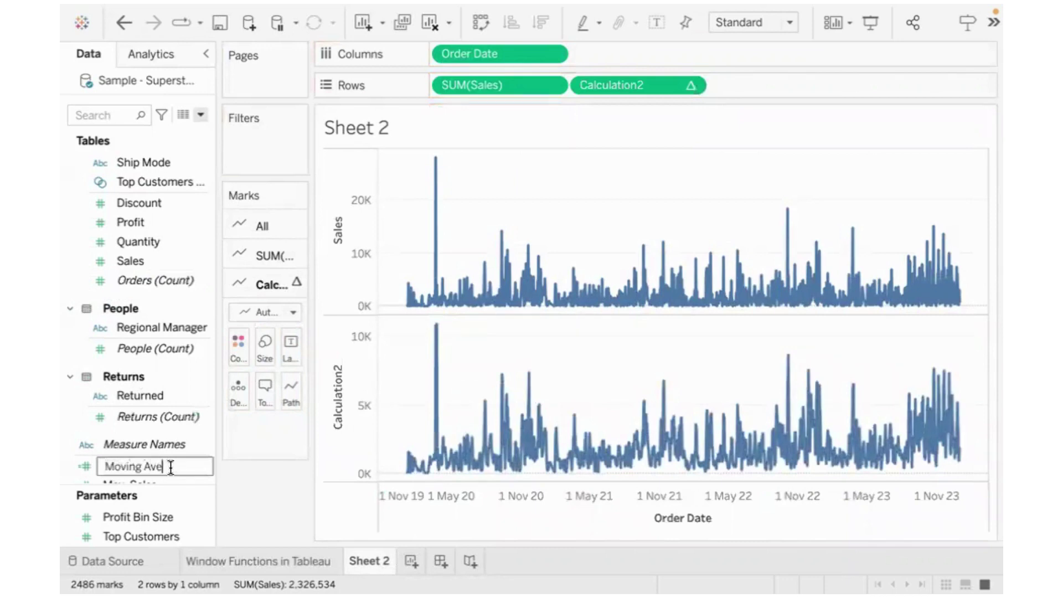
{"action": "type", "text": "gare"}
{"action": "key", "text": "BackSpace"}
{"action": "type", "text": "rage"}
{"action": "key", "text": "Return"}
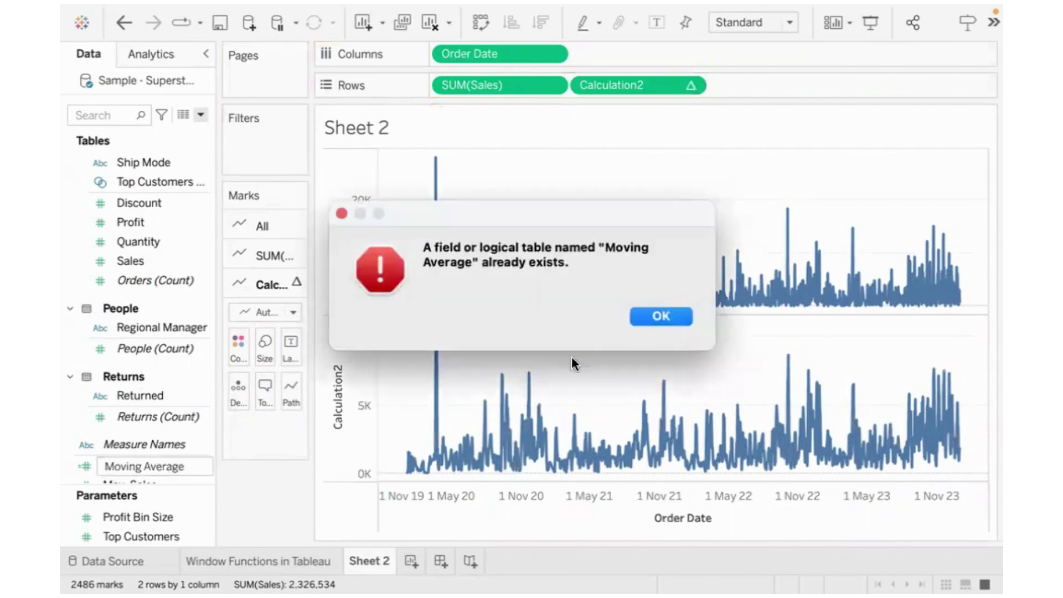
{"action": "left_click", "coordinate": [659, 316]}
{"action": "left_click", "coordinate": [189, 467]}
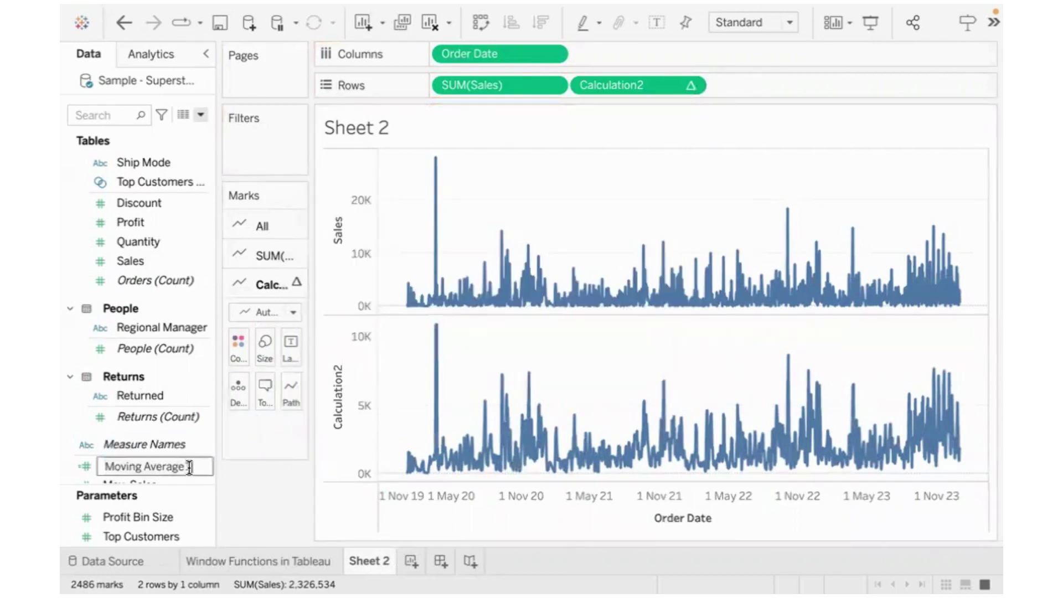
{"action": "type", "text": "1"}
{"action": "key", "text": "Return"}
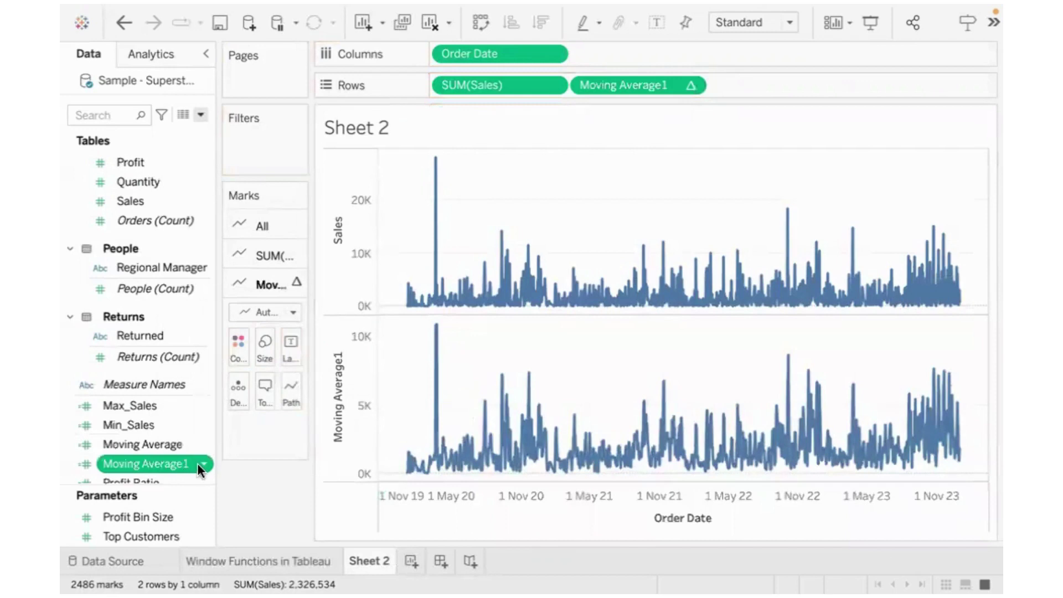
Examine the Moving Average1 formula's function, expression and start and end offsets, and inspect the highest daily sales peak
{"action": "right_click", "coordinate": [197, 463]}
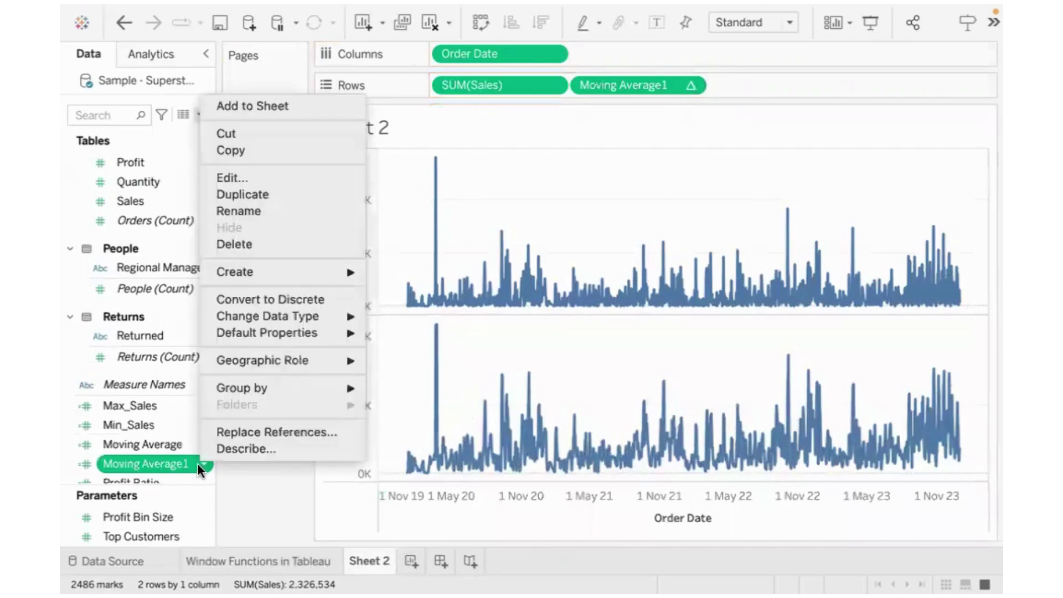
{"action": "left_click", "coordinate": [265, 177]}
{"action": "left_click_drag", "start_coordinate": [614, 209], "coordinate": [627, 174]}
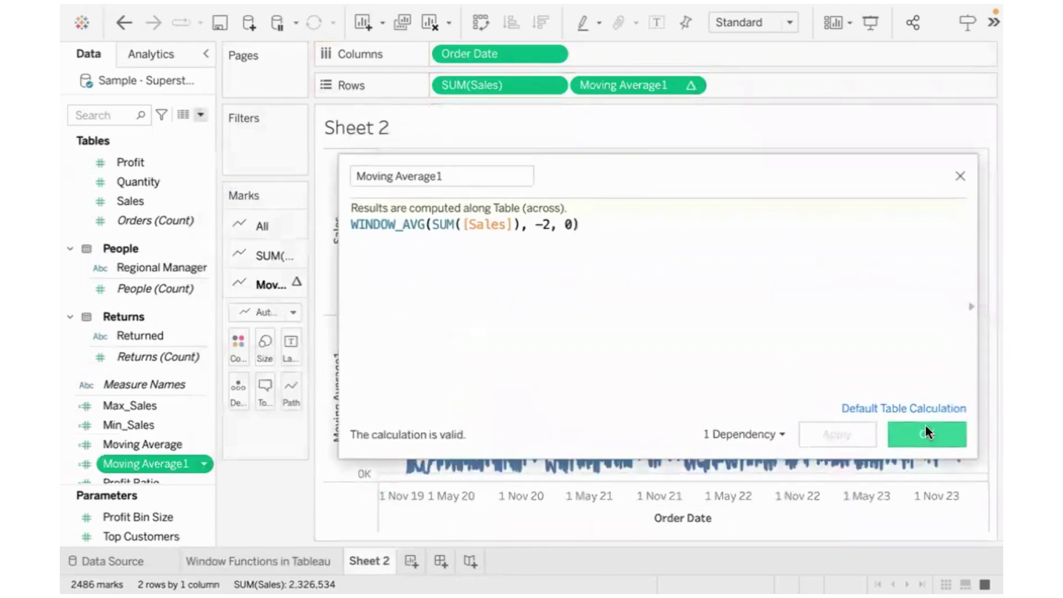
{"action": "left_click_drag", "start_coordinate": [975, 367], "coordinate": [752, 367]}
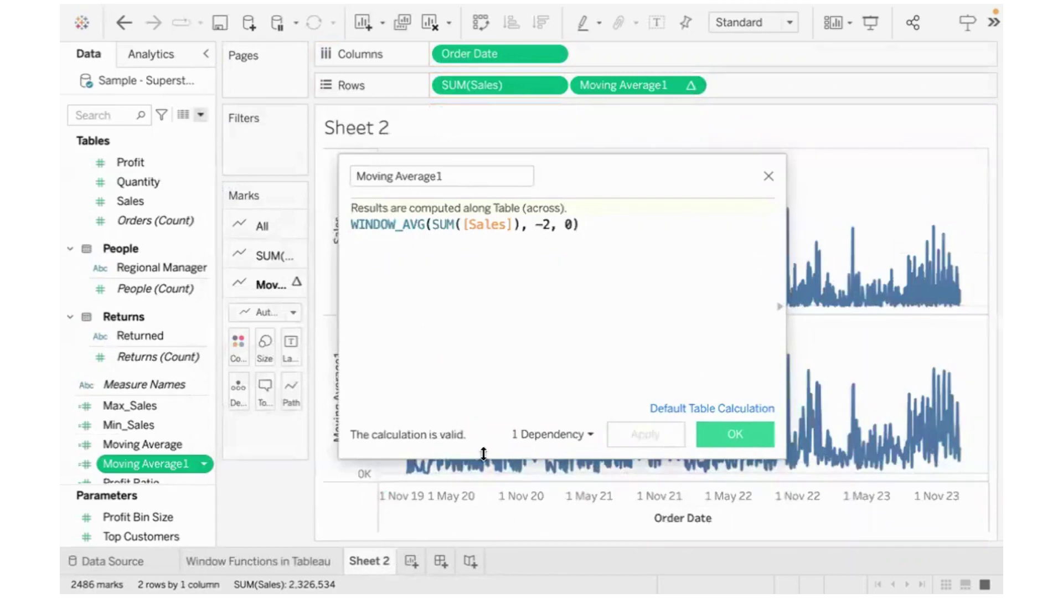
{"action": "left_click", "coordinate": [424, 221]}
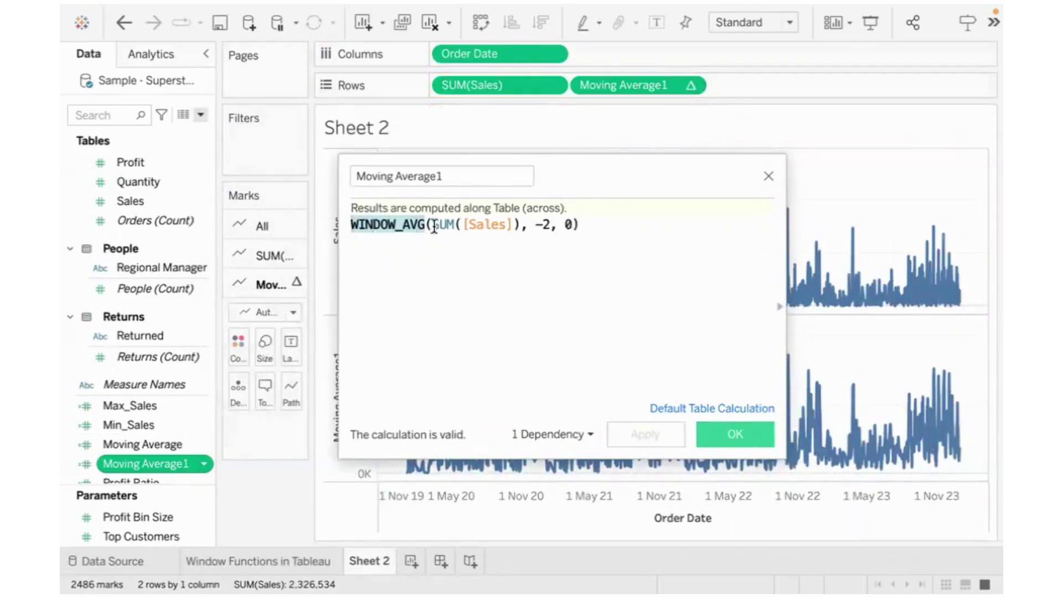
{"action": "left_click", "coordinate": [477, 223]}
{"action": "left_click", "coordinate": [519, 223]}
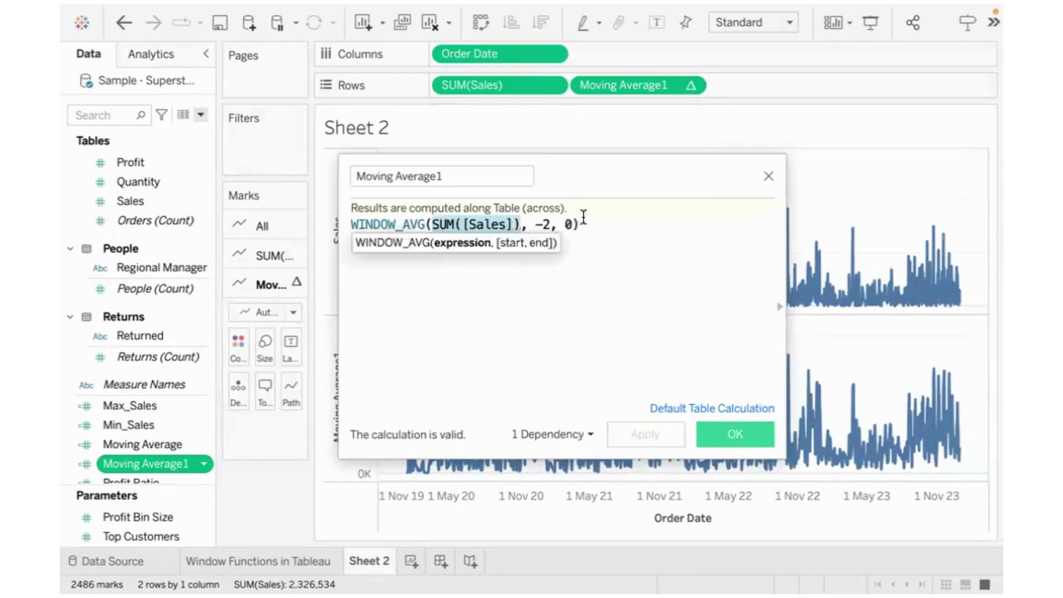
{"action": "left_click_drag", "start_coordinate": [529, 224], "coordinate": [576, 224]}
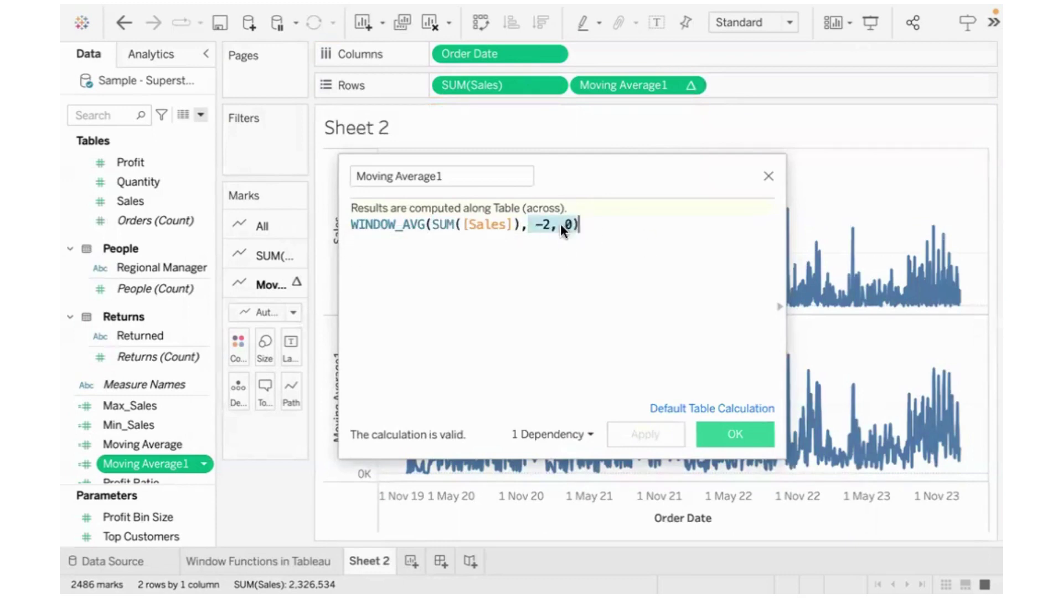
{"action": "left_click", "coordinate": [580, 224]}
{"action": "left_click", "coordinate": [767, 176]}
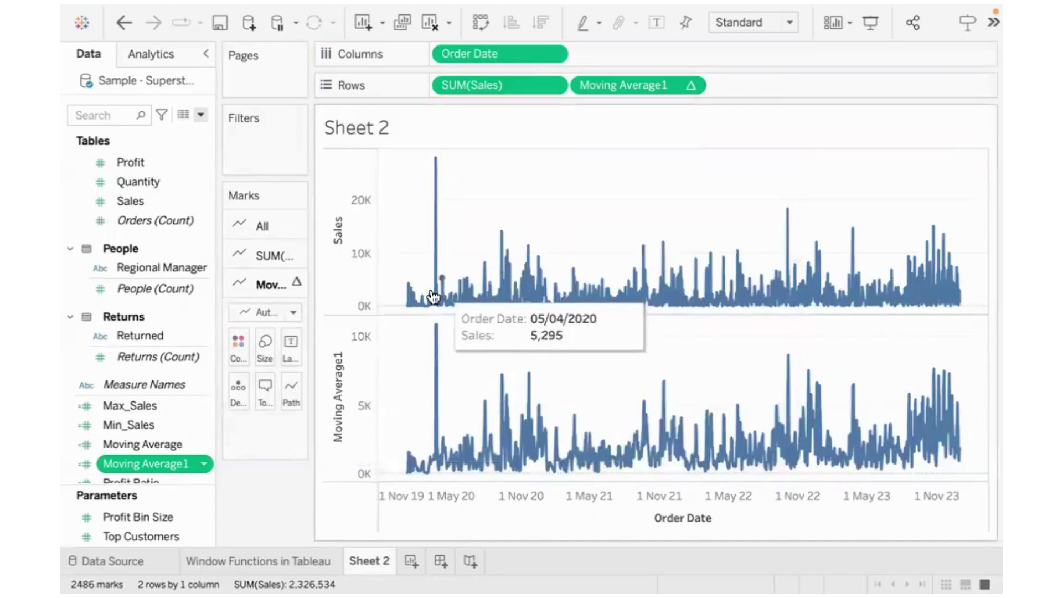
{"action": "left_click", "coordinate": [436, 162]}
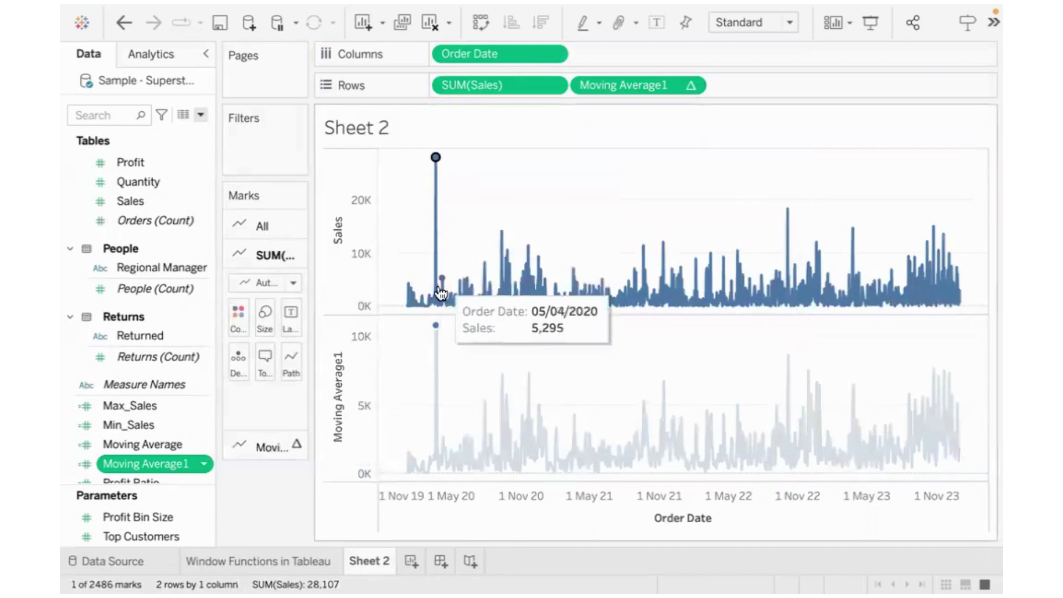
{"action": "left_click", "coordinate": [474, 247]}
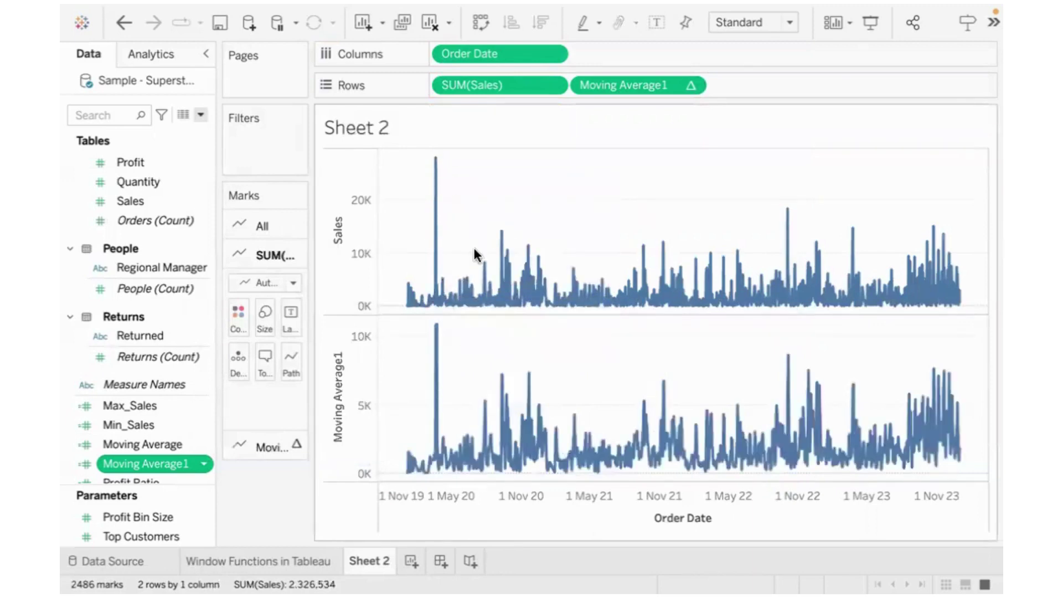
Change the Moving Average1 formula to WINDOW_AVG(SUM([Sales]), 0, 60), save it and inspect the smoothed line
{"action": "left_click", "coordinate": [204, 464]}
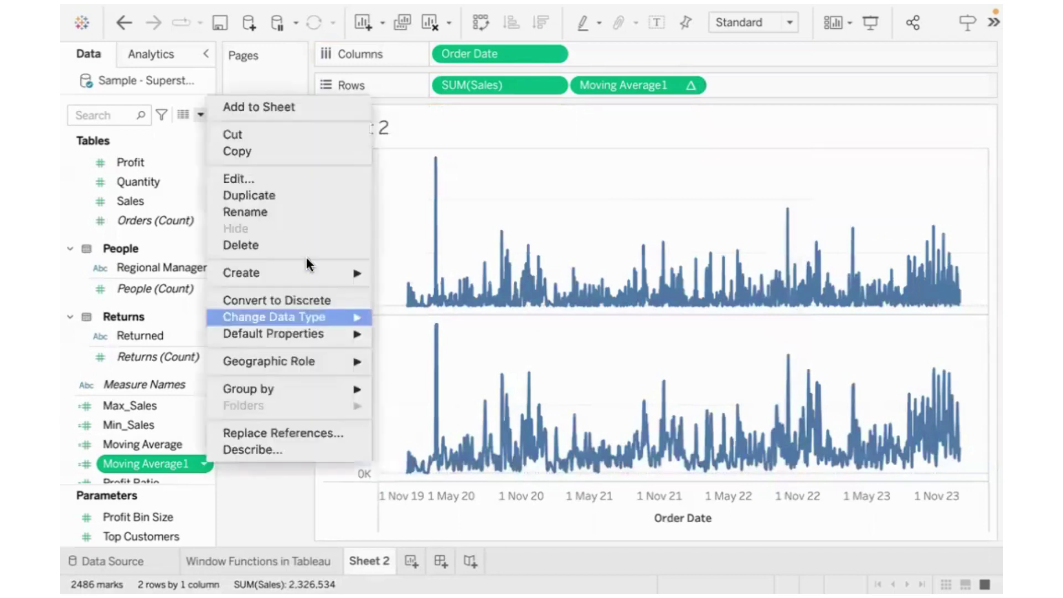
{"action": "left_click", "coordinate": [297, 186]}
{"action": "left_click_drag", "start_coordinate": [550, 224], "coordinate": [535, 224]}
{"action": "type", "text": "0"}
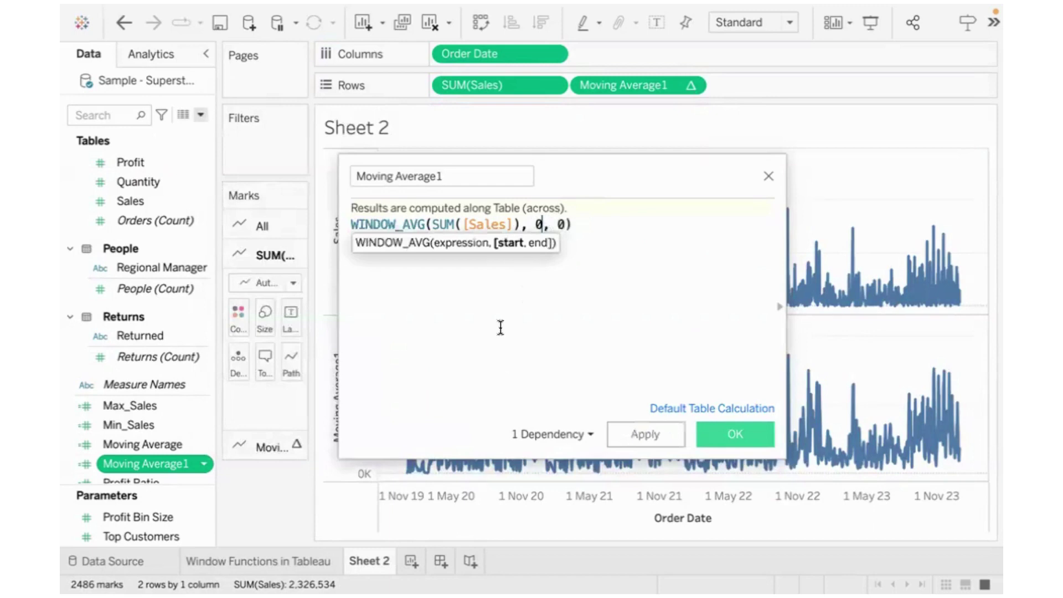
{"action": "left_click", "coordinate": [563, 224]}
{"action": "left_click_drag", "start_coordinate": [564, 224], "coordinate": [552, 224]}
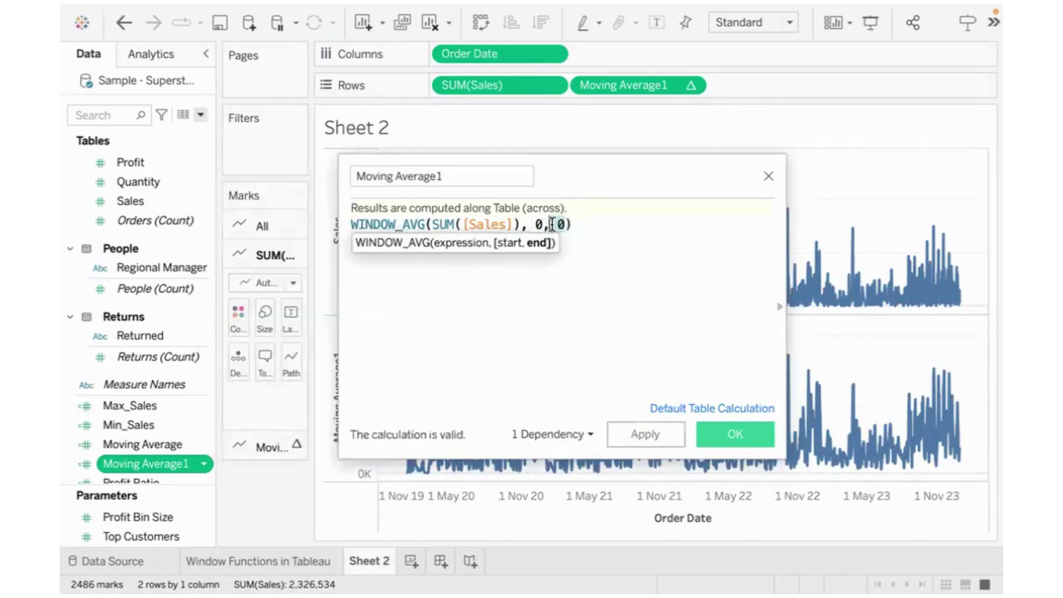
{"action": "type", "text": "45"}
{"action": "key", "text": "BackSpace"}
{"action": "key", "text": "BackSpace"}
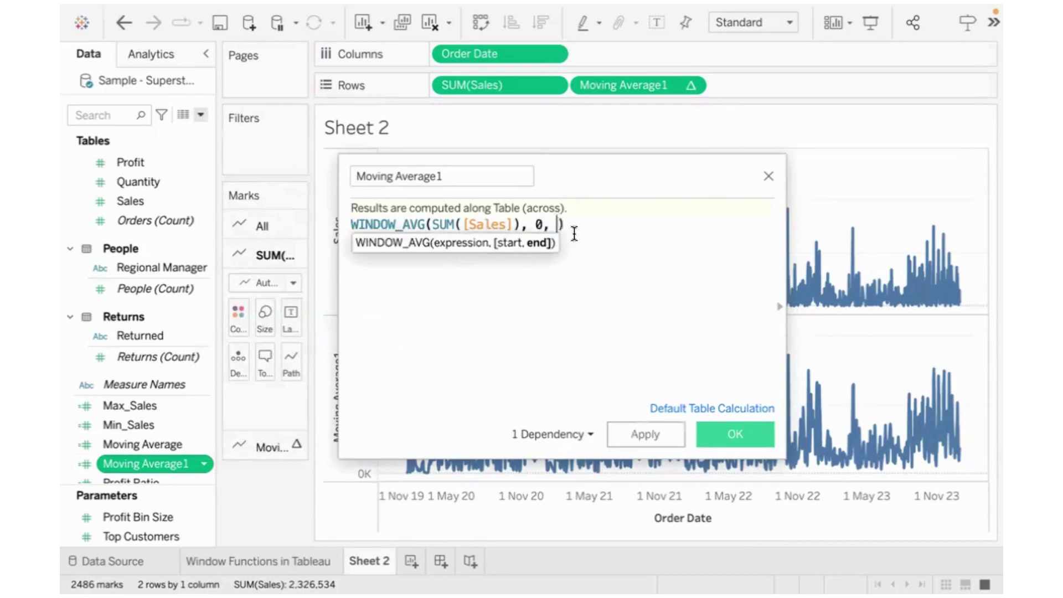
{"action": "type", "text": "60"}
{"action": "left_click", "coordinate": [719, 433]}
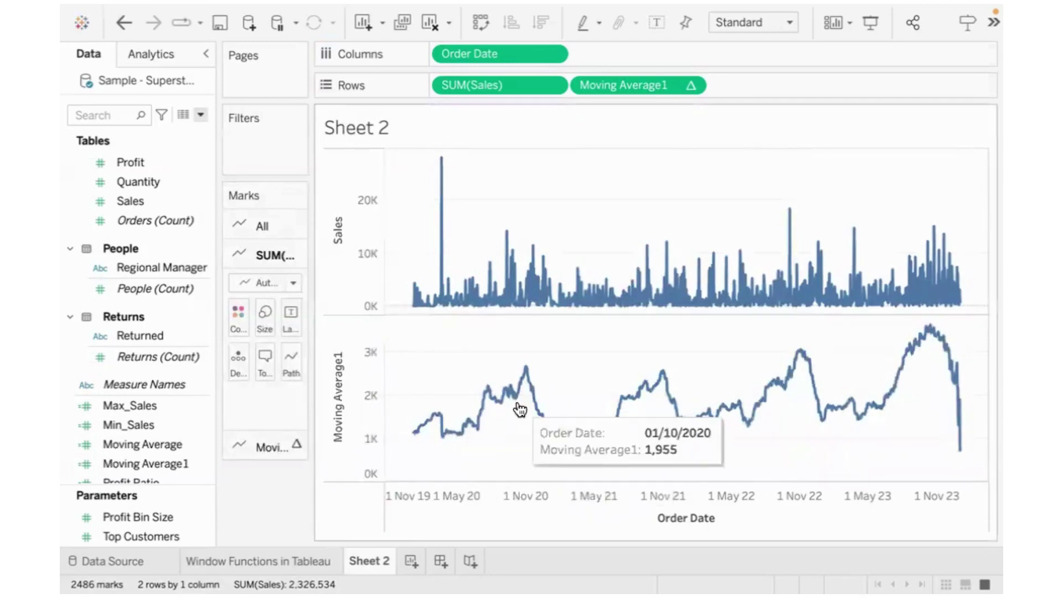
{"action": "mouse_move", "coordinate": [658, 395]}
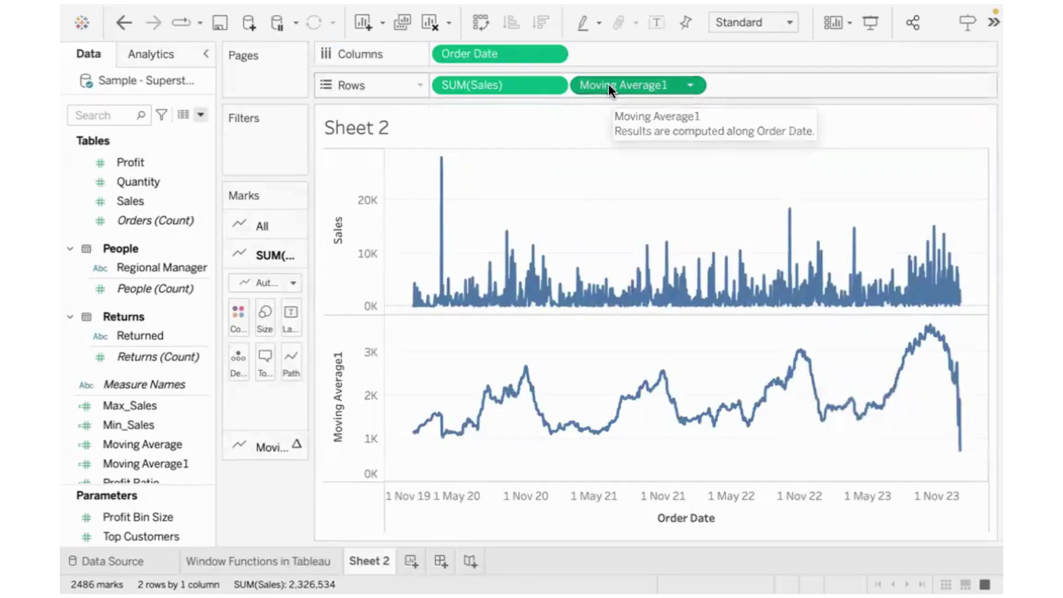
Remove Moving Average1 from Rows
{"action": "left_click_drag", "start_coordinate": [607, 84], "coordinate": [261, 496]}
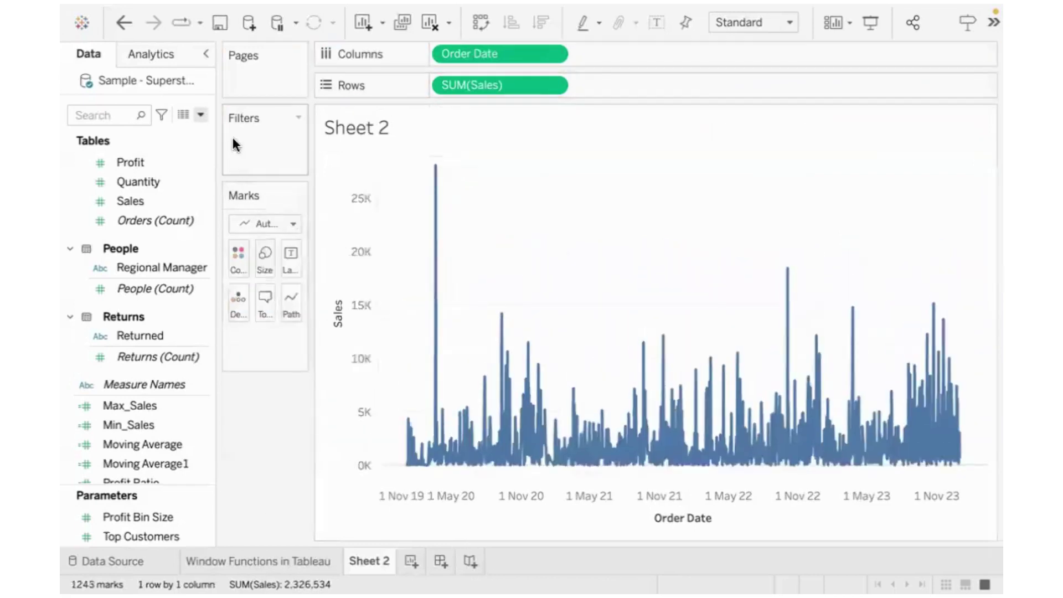
{"action": "left_click", "coordinate": [200, 114]}
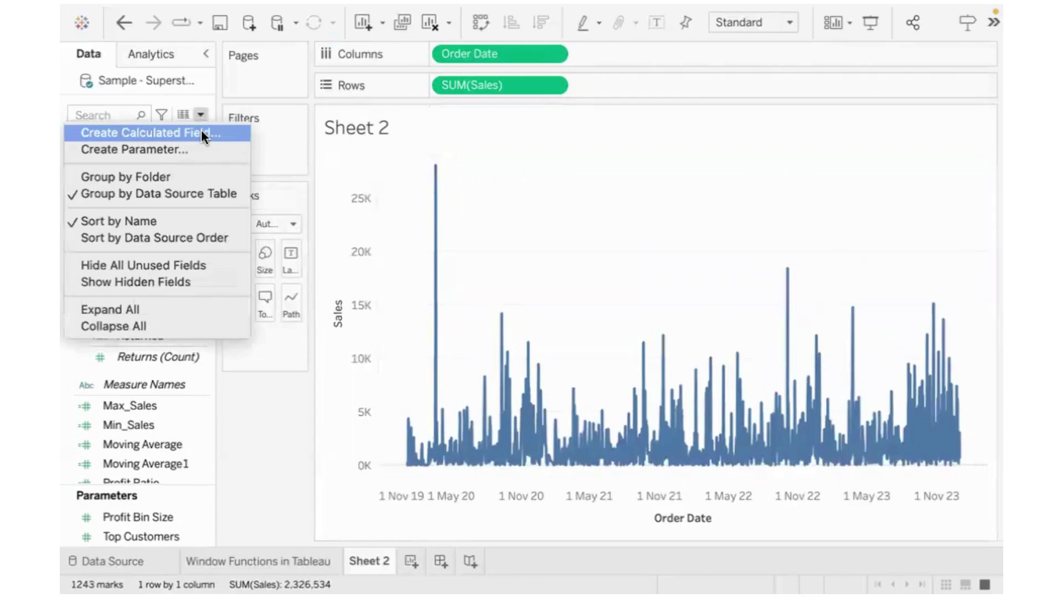
{"action": "left_click", "coordinate": [552, 244]}
Switch Order Date on Columns from exact dates to the continuous quarter level, and settle on continuous month
{"action": "left_click", "coordinate": [556, 54]}
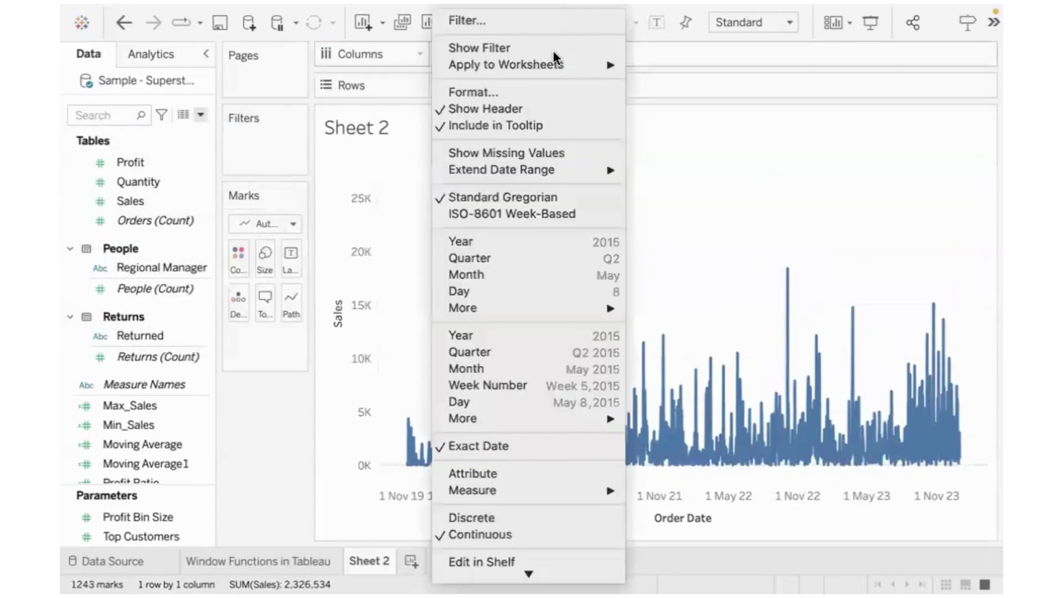
{"action": "left_click", "coordinate": [504, 353]}
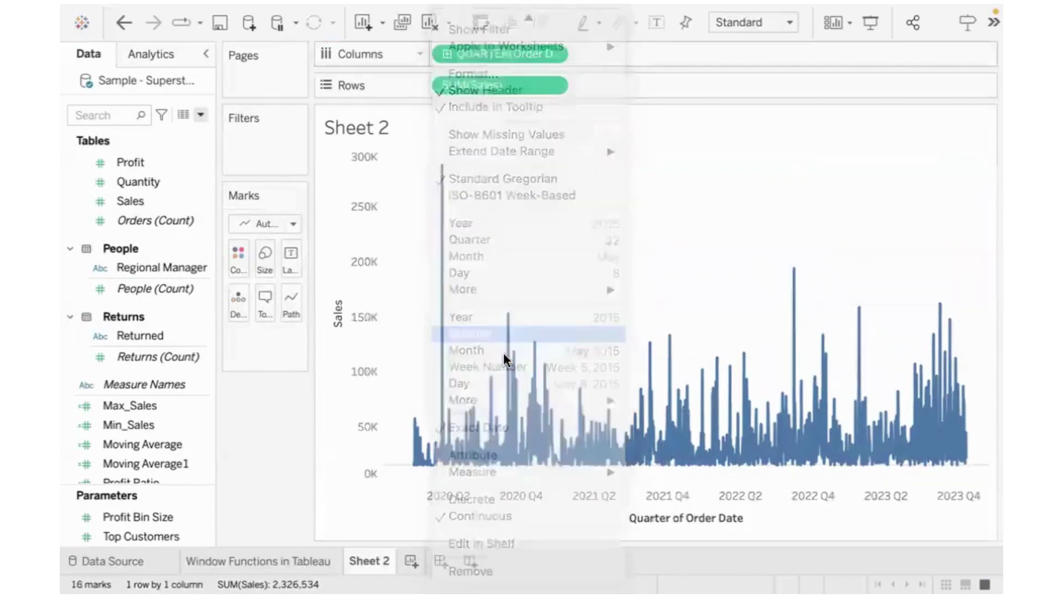
{"action": "left_click", "coordinate": [554, 53]}
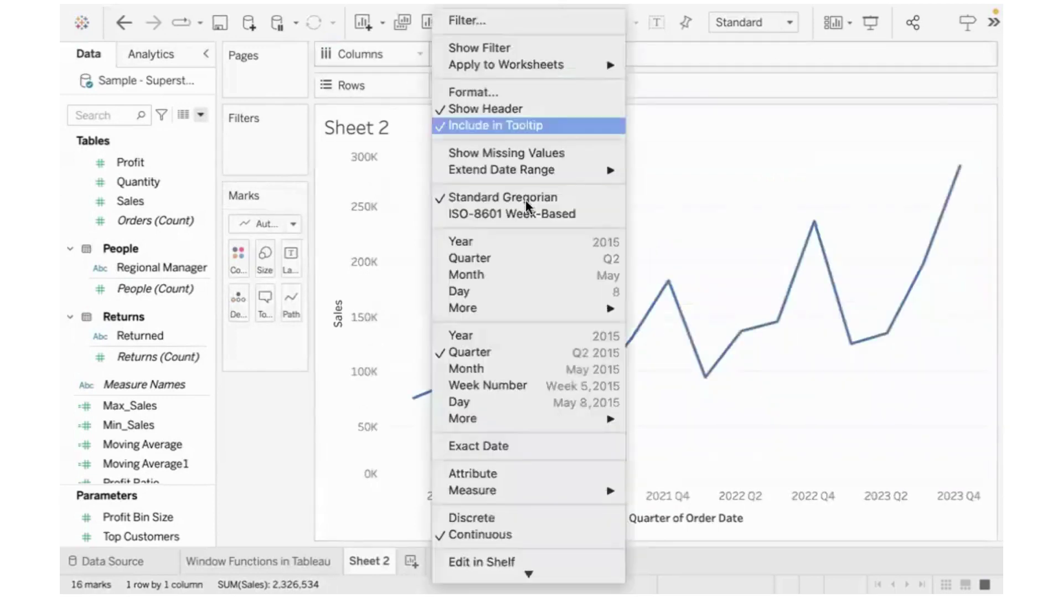
{"action": "left_click", "coordinate": [493, 369]}
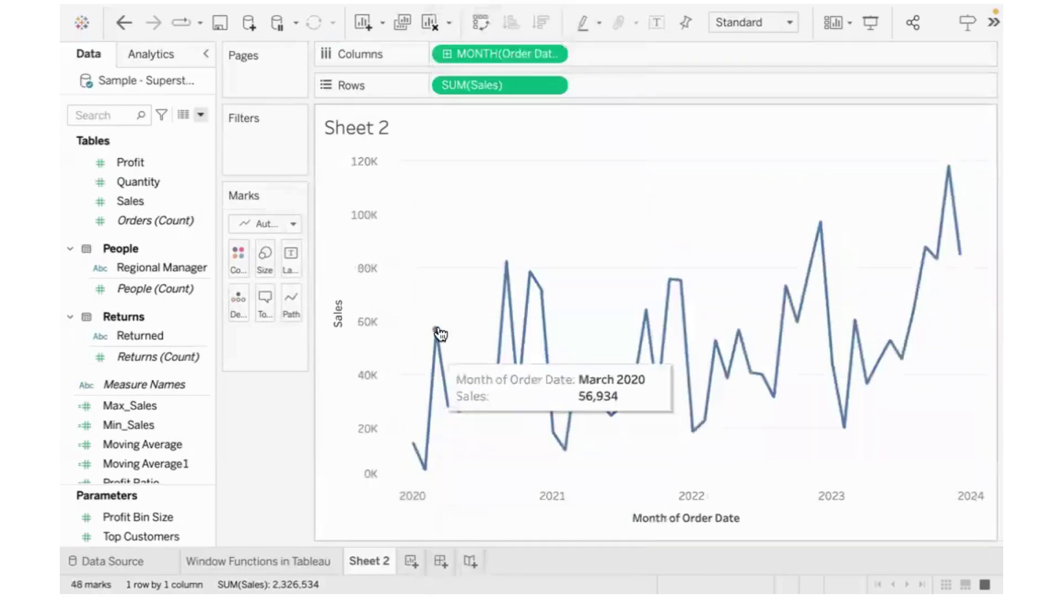
Create a new calculated field and name it Moving Avg
{"action": "left_click", "coordinate": [200, 114]}
{"action": "left_click", "coordinate": [180, 131]}
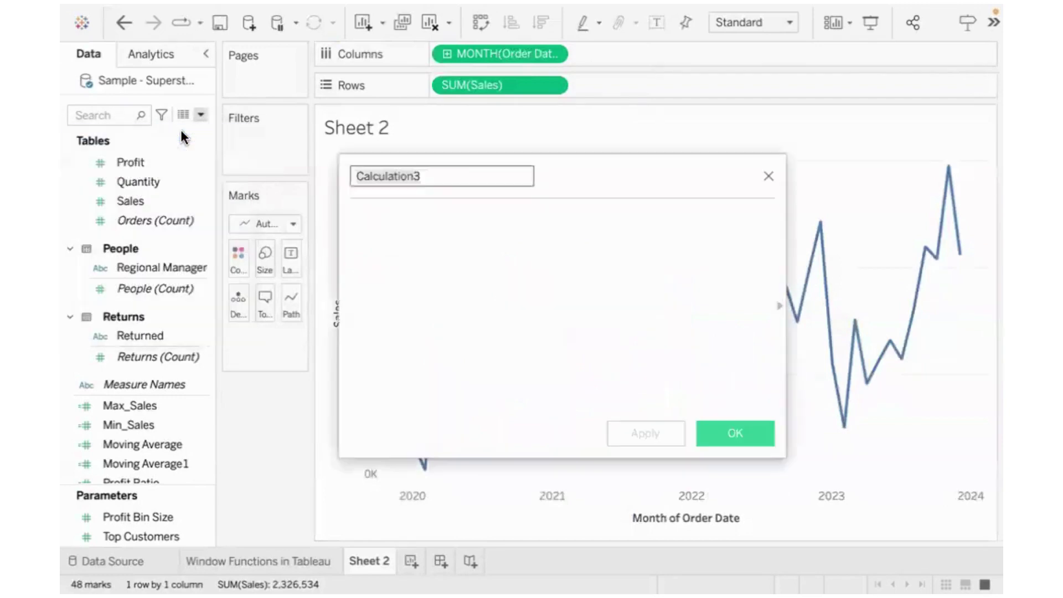
{"action": "type", "text": "Moving ave"}
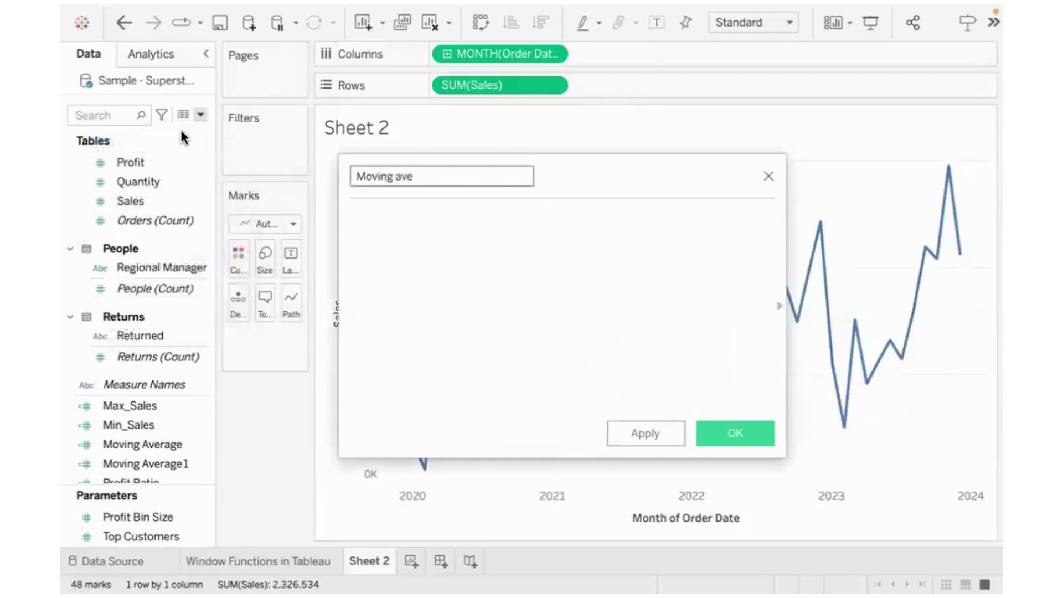
{"action": "key", "text": "BackSpace"}
{"action": "key", "text": "BackSpace"}
{"action": "key", "text": "BackSpace"}
{"action": "type", "text": "Avg"}
{"action": "key", "text": "Tab"}
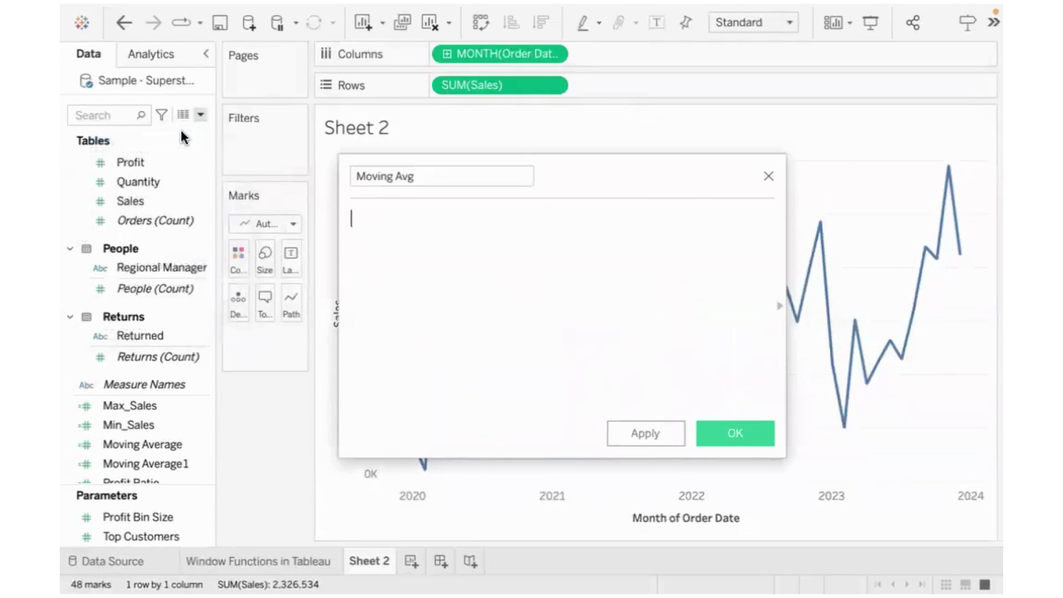
Start the Moving Avg formula with WINDOW_AVG using SUM([Sales]) as its expression
{"action": "type", "text": "Wind"}
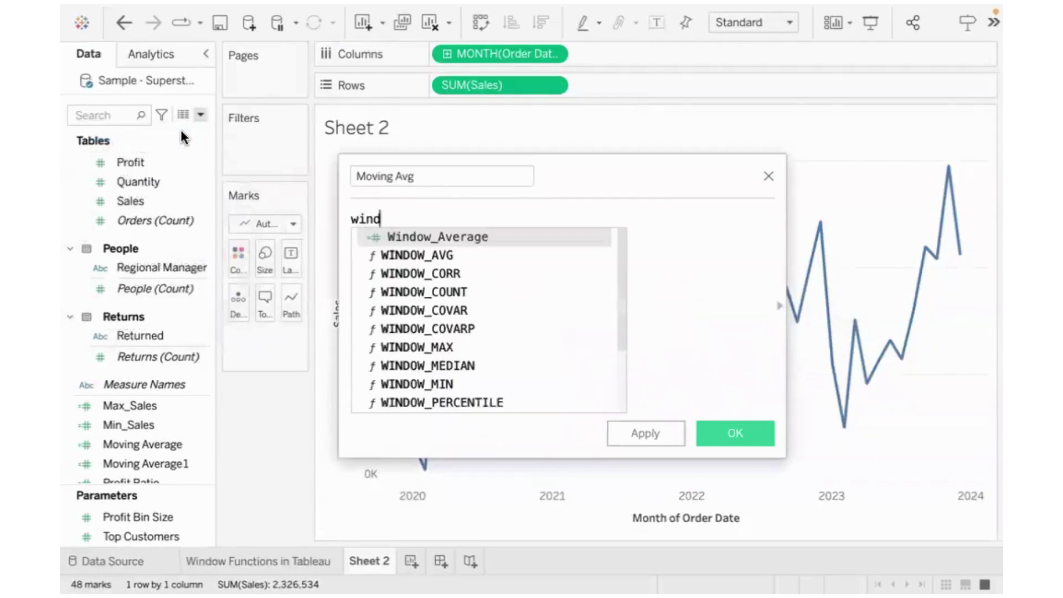
{"action": "double_click", "coordinate": [455, 254]}
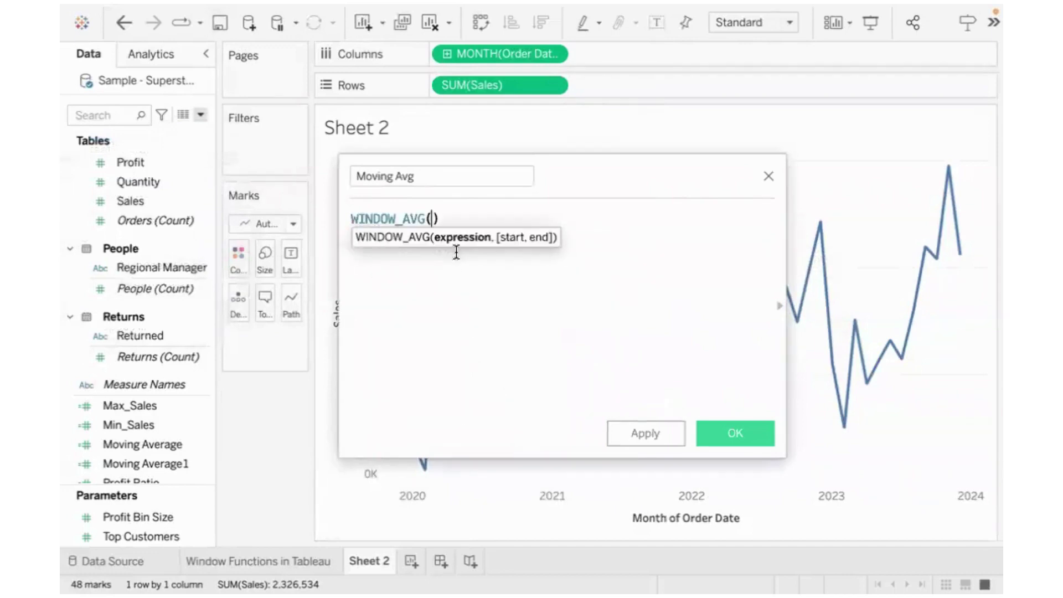
{"action": "type", "text": "sum"}
{"action": "key", "text": "Return"}
{"action": "type", "text": "[sales"}
{"action": "key", "text": "Return"}
{"action": "type", "text": ","}
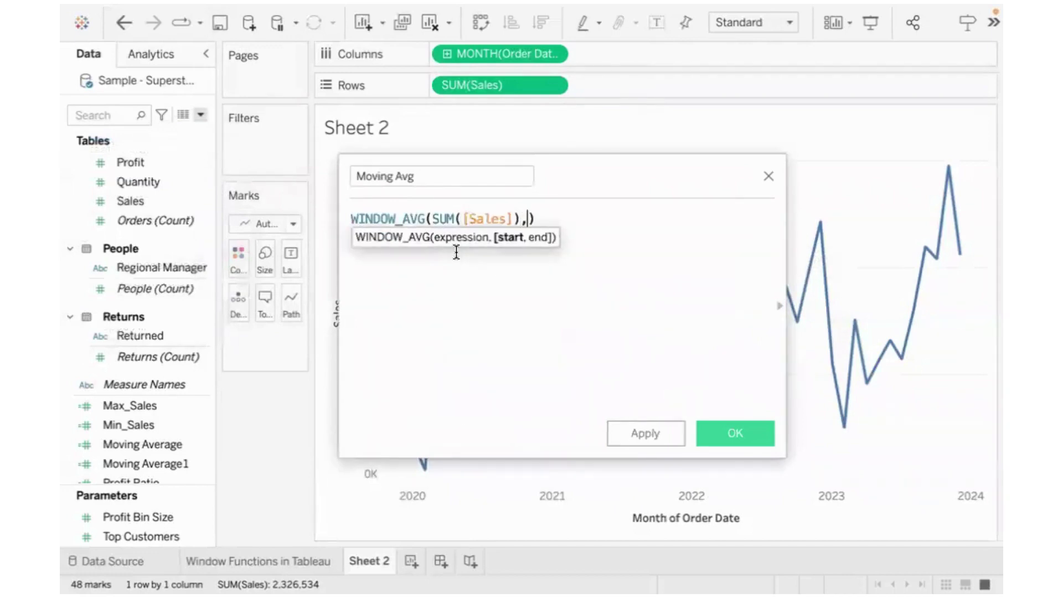
Complete the formula with start offset 0 and end offset 5, save it, and add Moving Avg to Rows after SUM(Sales)
{"action": "left_click_drag", "start_coordinate": [558, 165], "coordinate": [757, 164]}
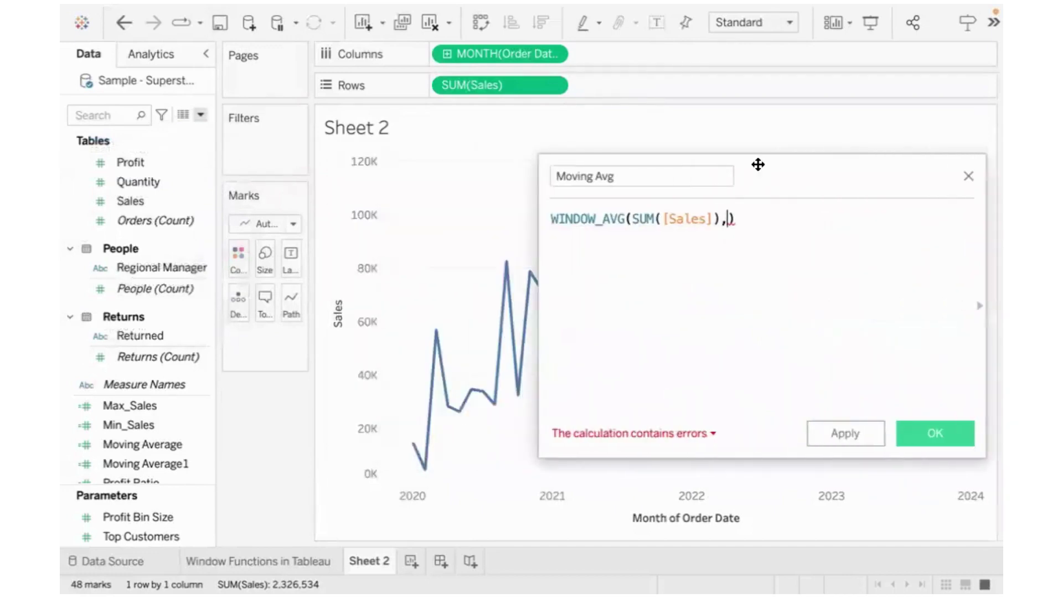
{"action": "type", "text": "0"}
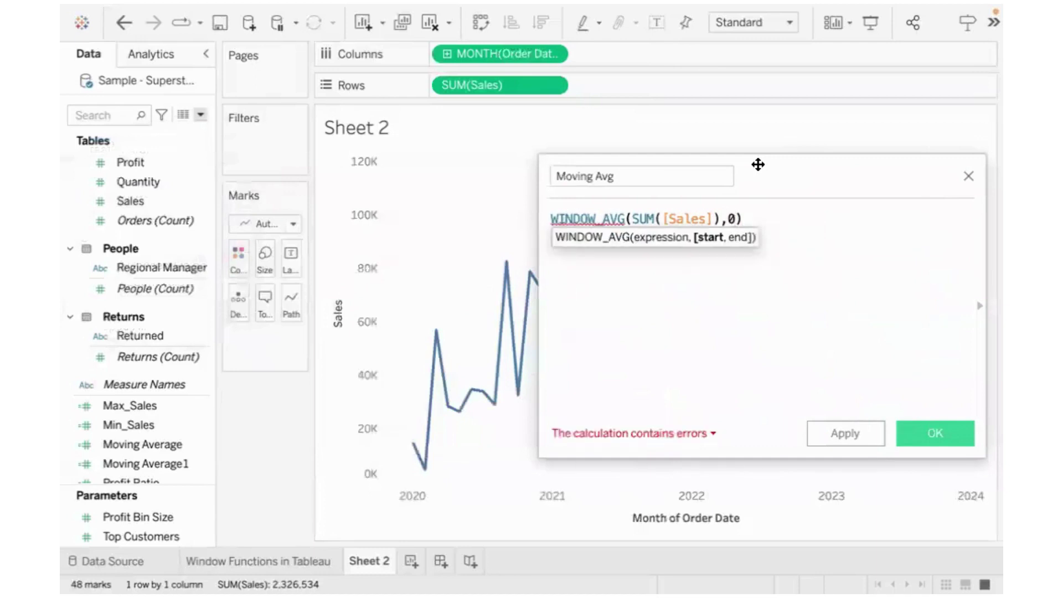
{"action": "type", "text": ",4"}
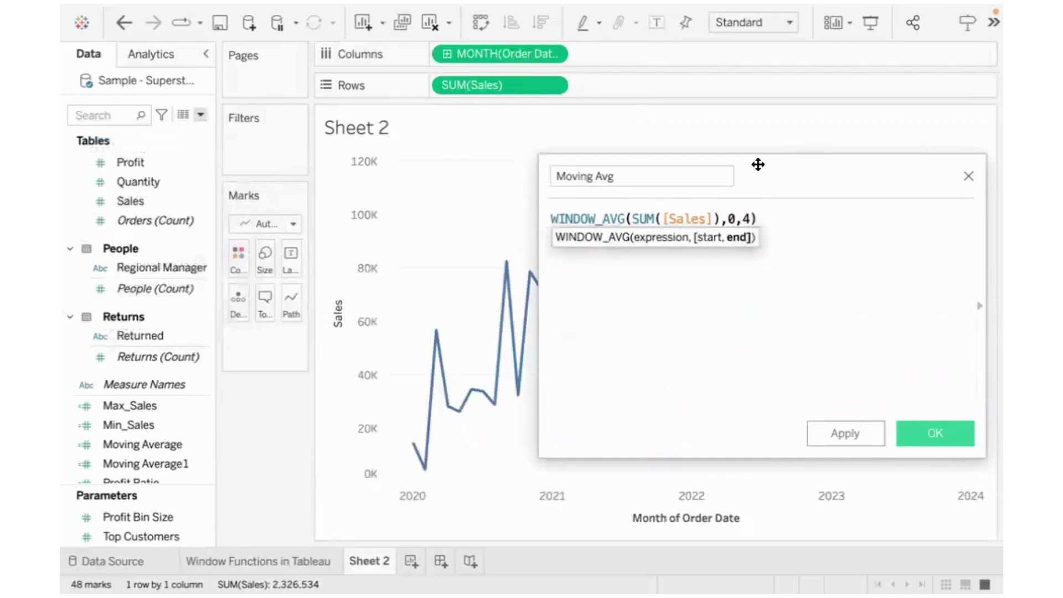
{"action": "key", "text": "BackSpace"}
{"action": "type", "text": "5"}
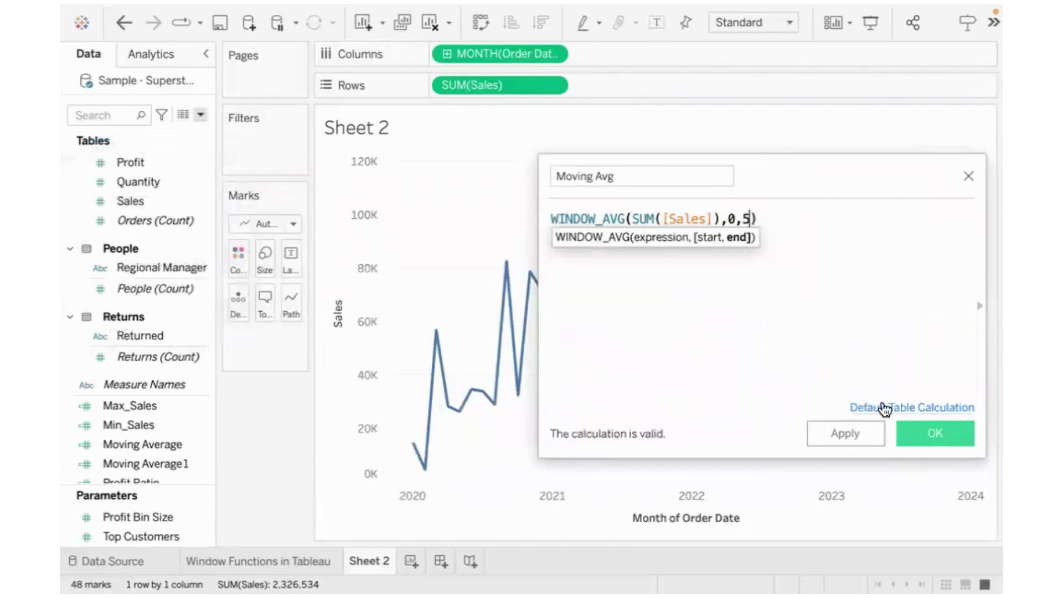
{"action": "left_click", "coordinate": [917, 433]}
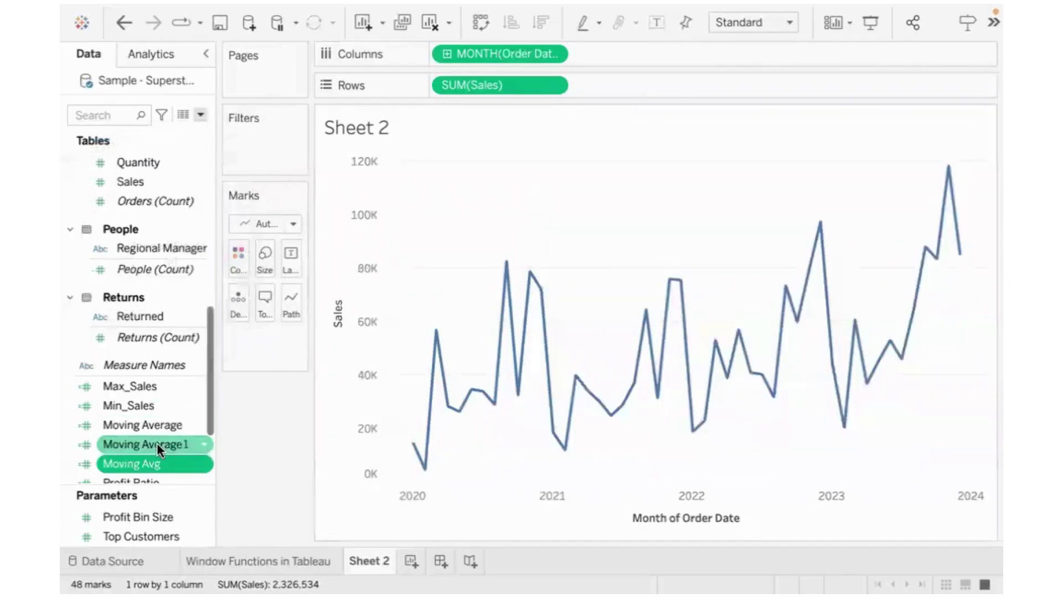
{"action": "left_click_drag", "start_coordinate": [141, 460], "coordinate": [633, 84]}
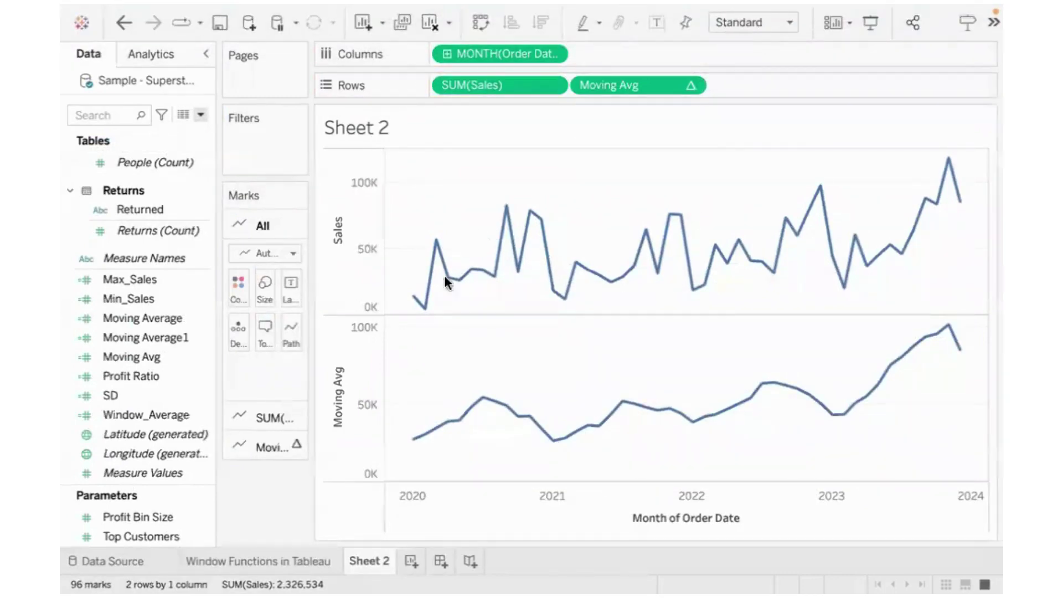
Select successive groups of monthly Sales marks starting in January, February and March 2020, and compare each with its Moving Avg point
{"action": "mouse_move", "coordinate": [414, 285]}
{"action": "left_mouse_down"}
{"action": "mouse_move", "coordinate": [409, 296]}
{"action": "mouse_move", "coordinate": [416, 286]}
{"action": "left_mouse_up"}
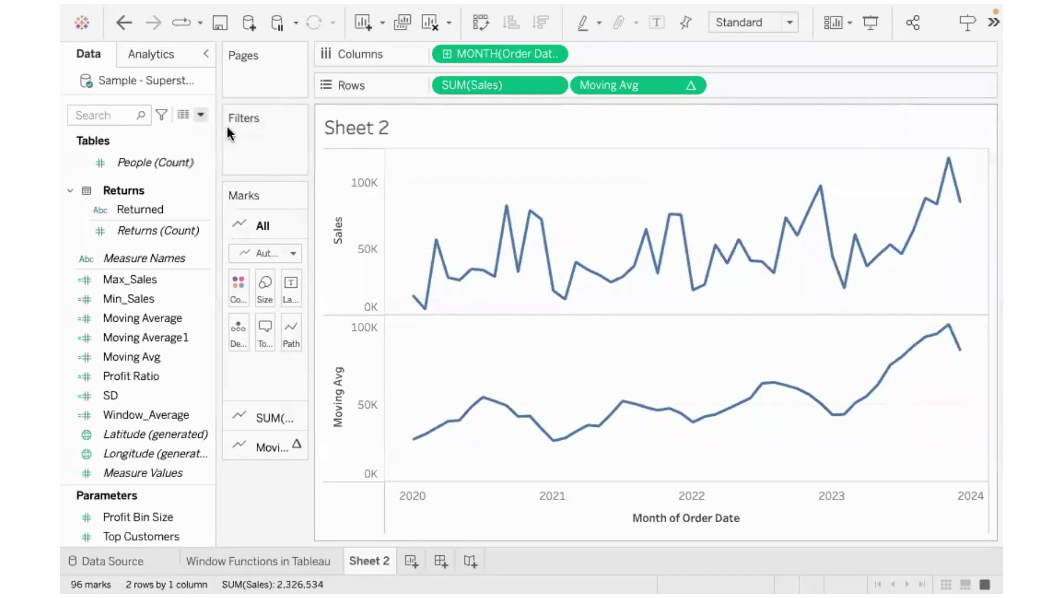
{"action": "left_click_drag", "start_coordinate": [394, 199], "coordinate": [461, 317]}
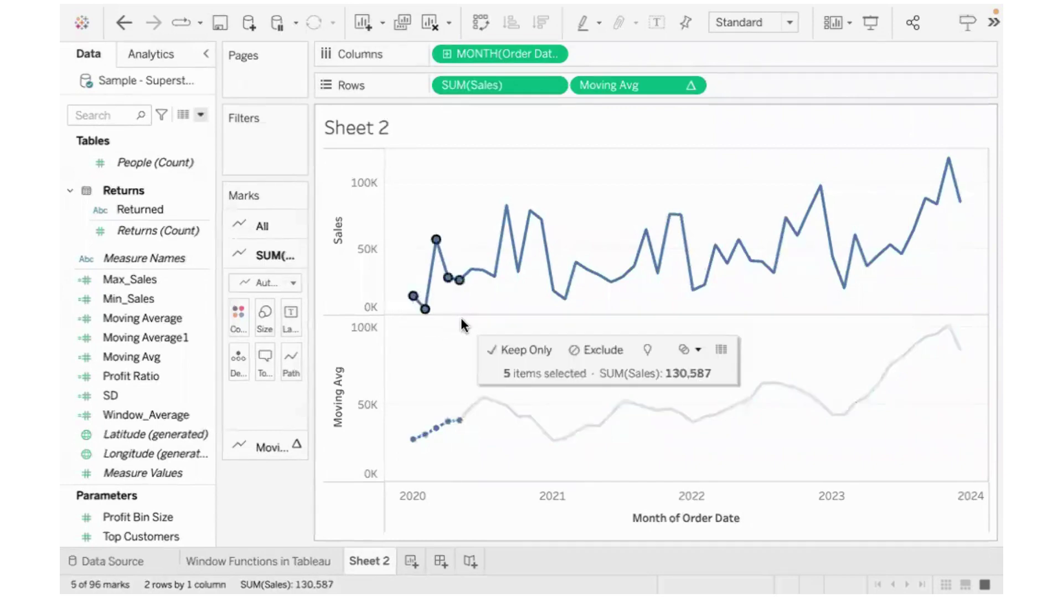
{"action": "left_click", "coordinate": [429, 389]}
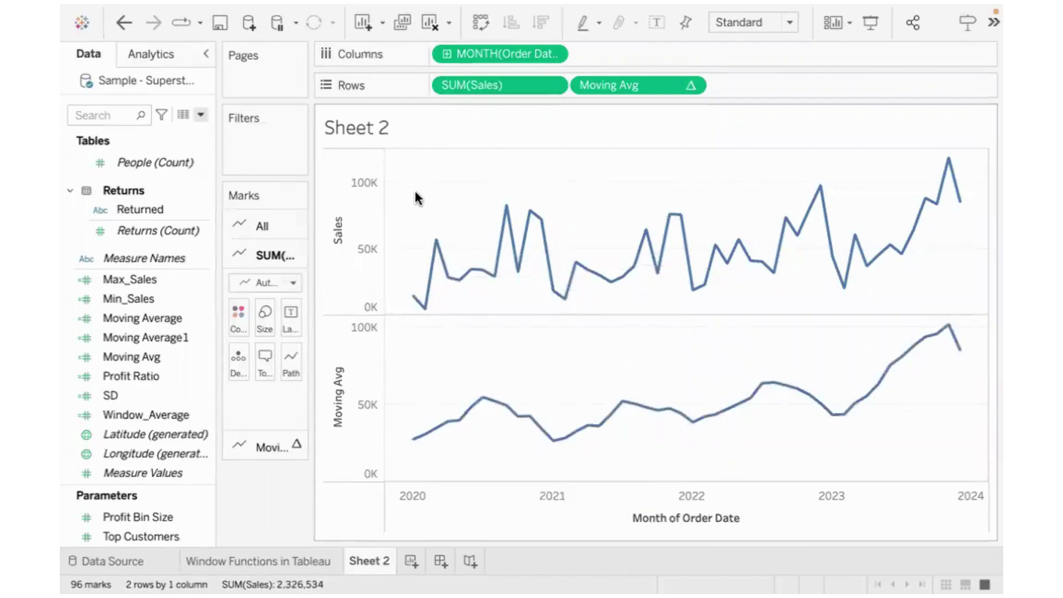
{"action": "left_click_drag", "start_coordinate": [417, 193], "coordinate": [479, 328]}
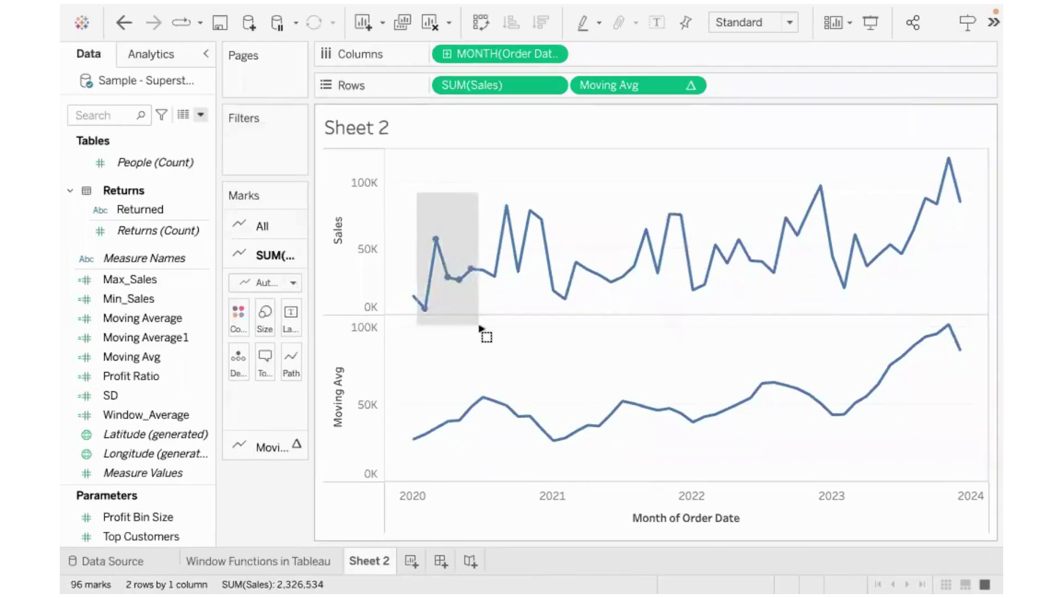
{"action": "mouse_move", "coordinate": [480, 327]}
{"action": "left_mouse_down"}
{"action": "mouse_move", "coordinate": [424, 311]}
{"action": "mouse_move", "coordinate": [465, 330]}
{"action": "mouse_move", "coordinate": [487, 323]}
{"action": "left_mouse_up"}
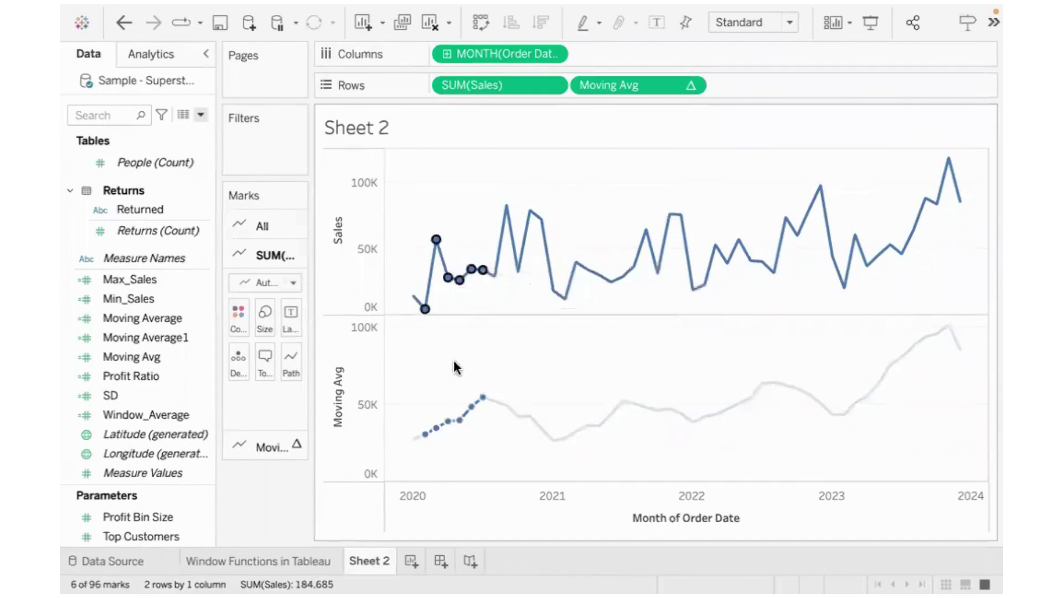
{"action": "mouse_move", "coordinate": [431, 430]}
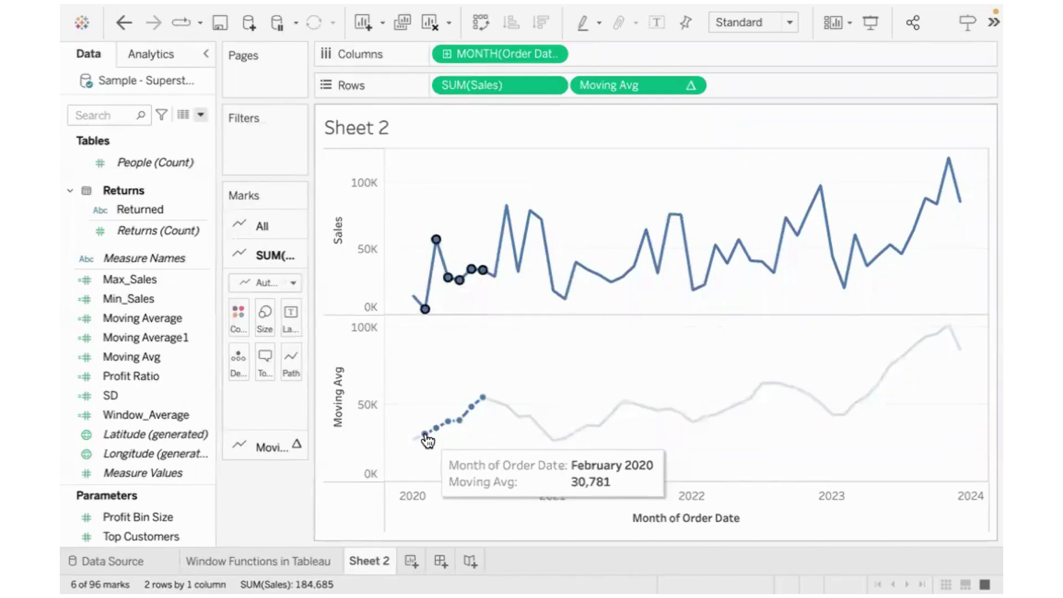
{"action": "left_click", "coordinate": [443, 344]}
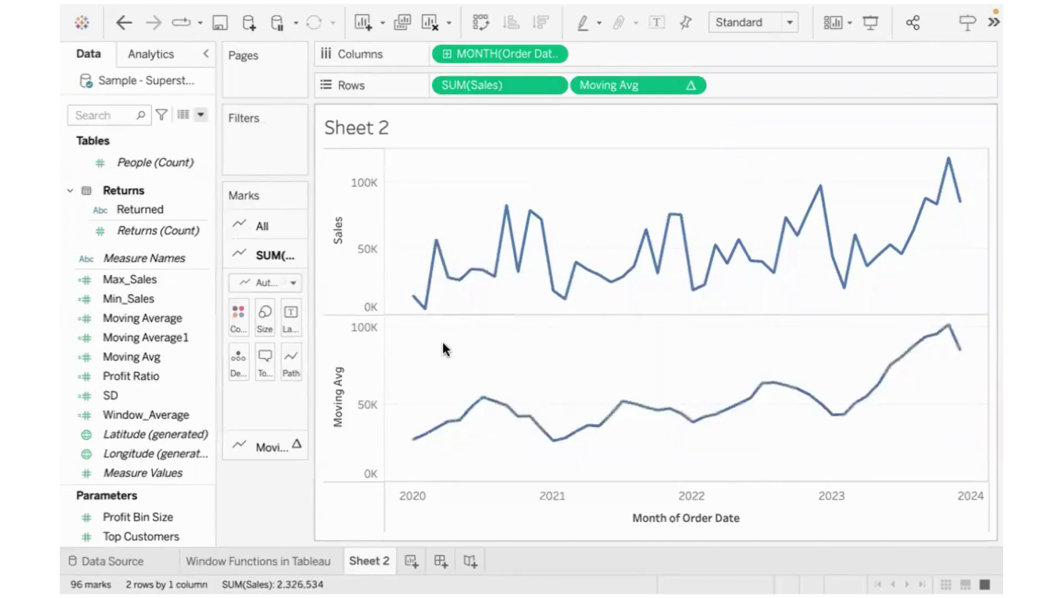
{"action": "left_click_drag", "start_coordinate": [425, 186], "coordinate": [505, 311]}
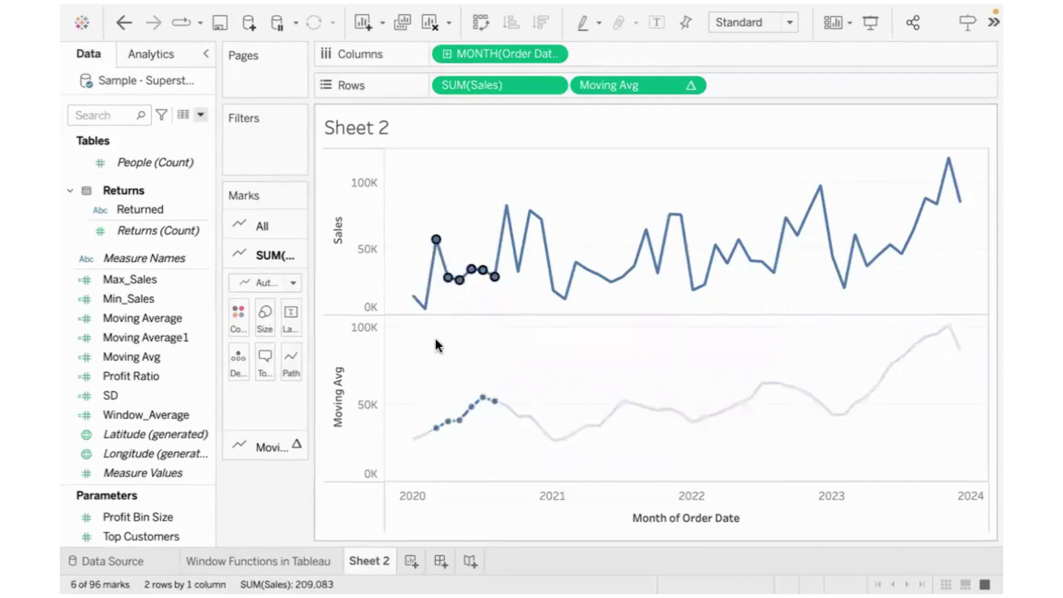
{"action": "left_click", "coordinate": [433, 340]}
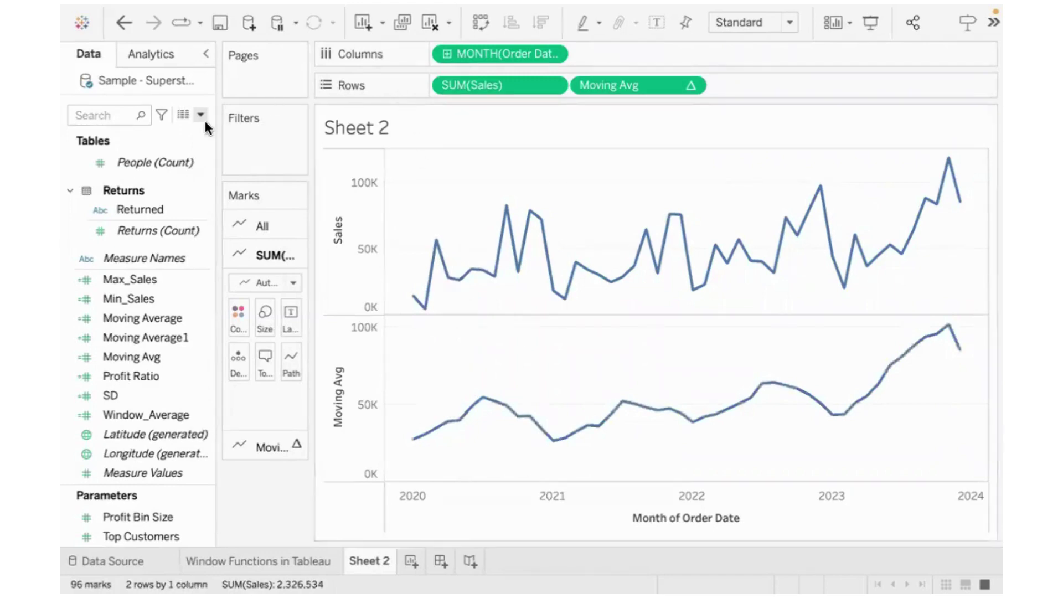
View the Sample - Superstore Orders data and close it, and briefly select the marks across the whole Sales line
{"action": "left_click", "coordinate": [183, 114]}
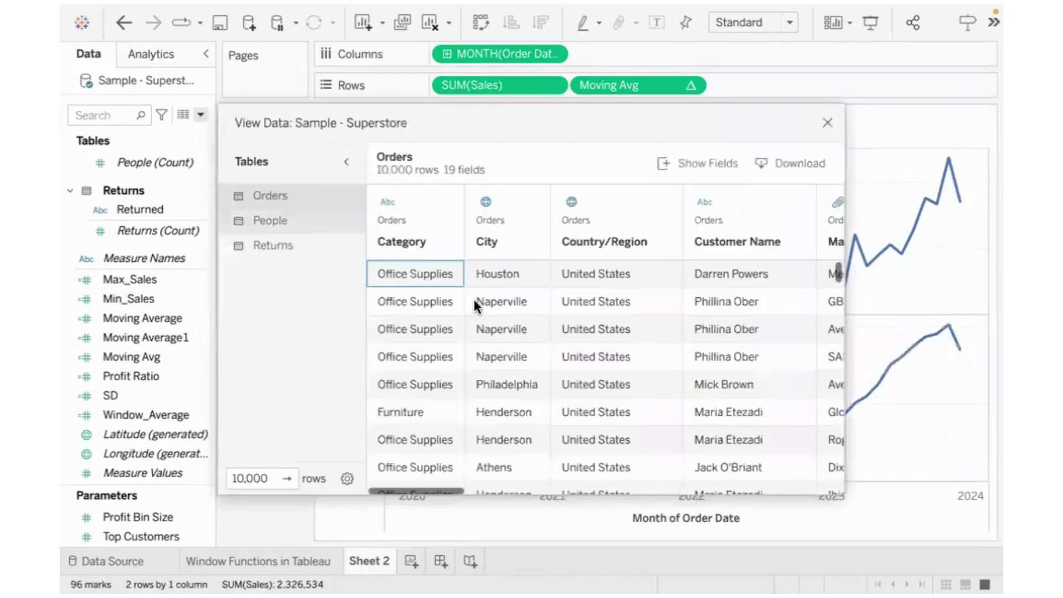
{"action": "left_click", "coordinate": [827, 123]}
{"action": "left_click_drag", "start_coordinate": [404, 157], "coordinate": [990, 323]}
{"action": "left_click", "coordinate": [741, 204]}
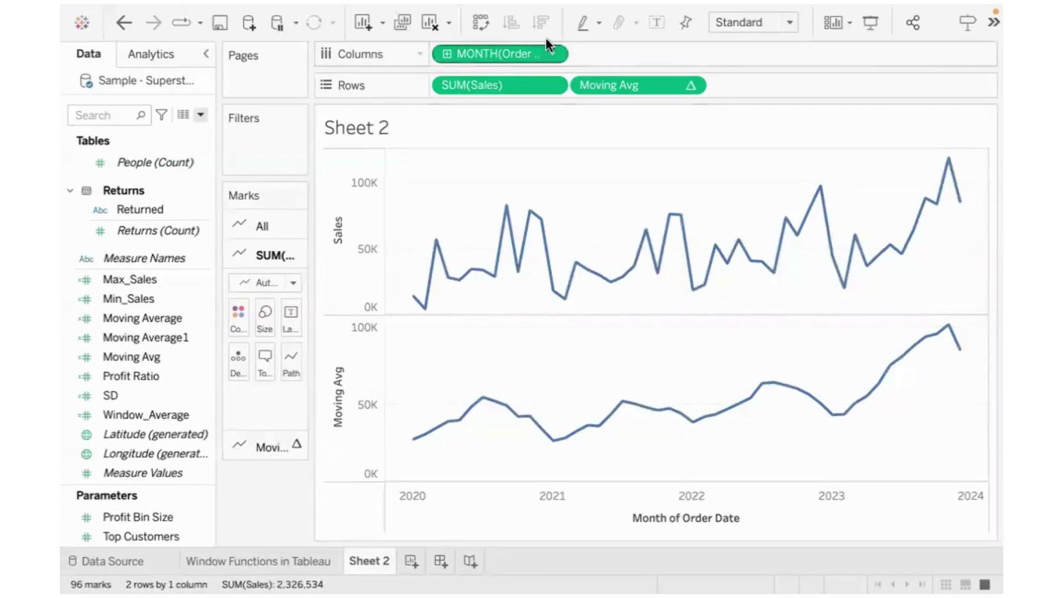
{"action": "mouse_move", "coordinate": [559, 12]}
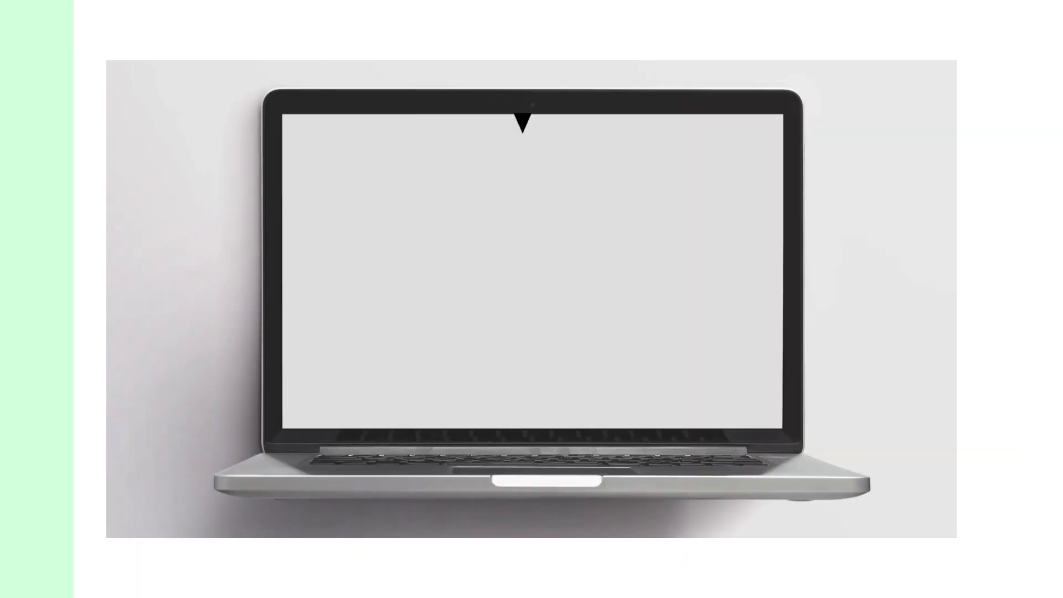